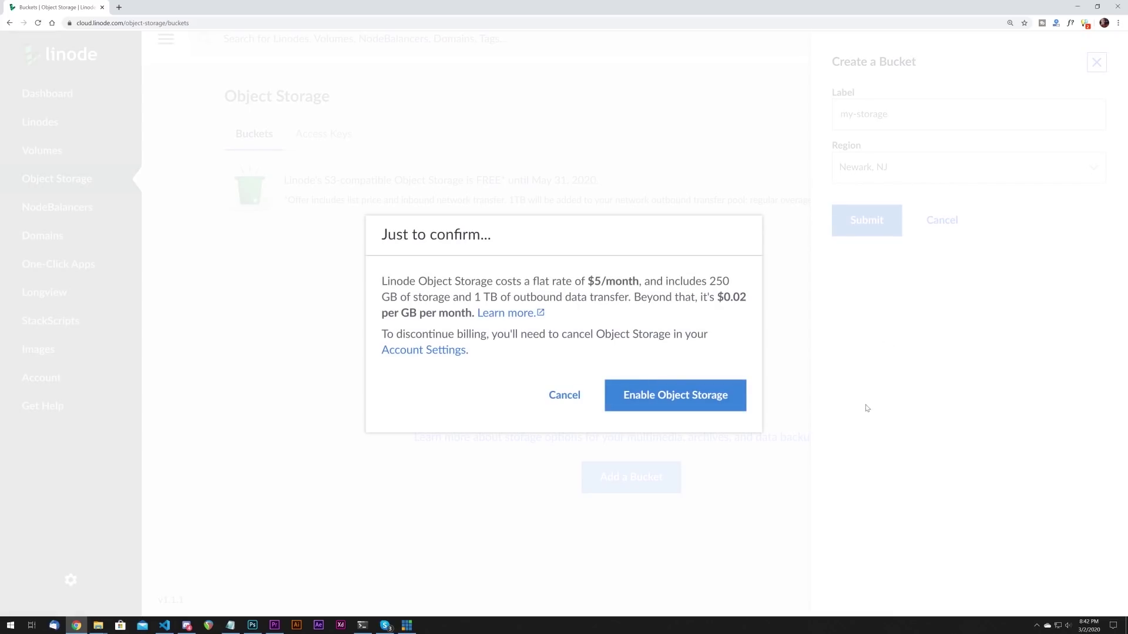
- Enable Object Storage to create the my-storage bucket, and upload a file from the computer into it
click(651, 401)
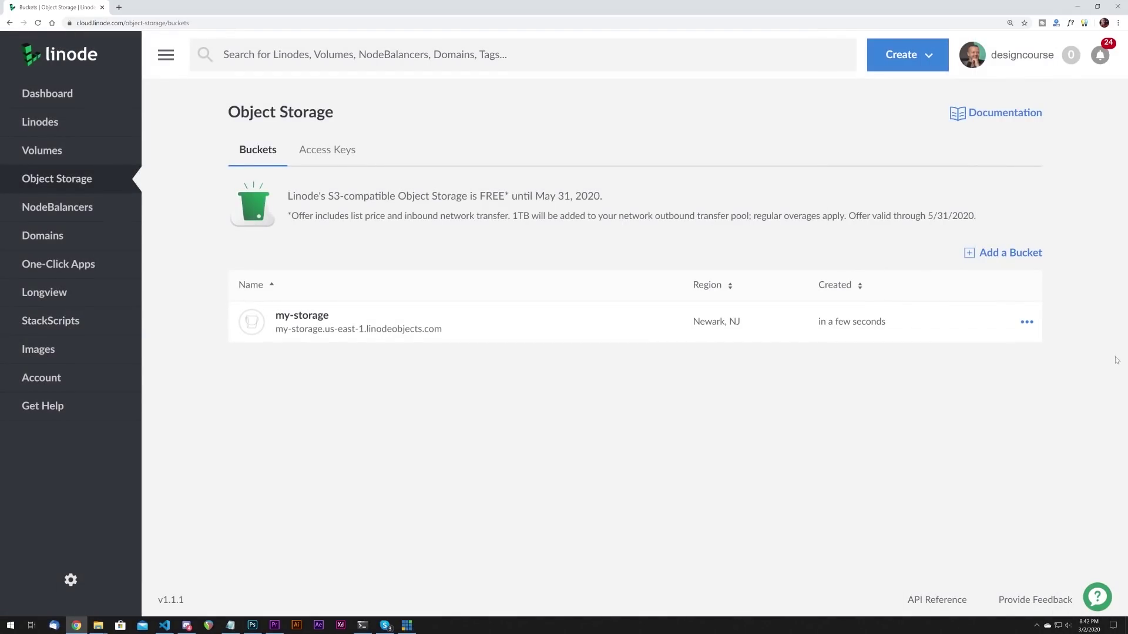
click(305, 322)
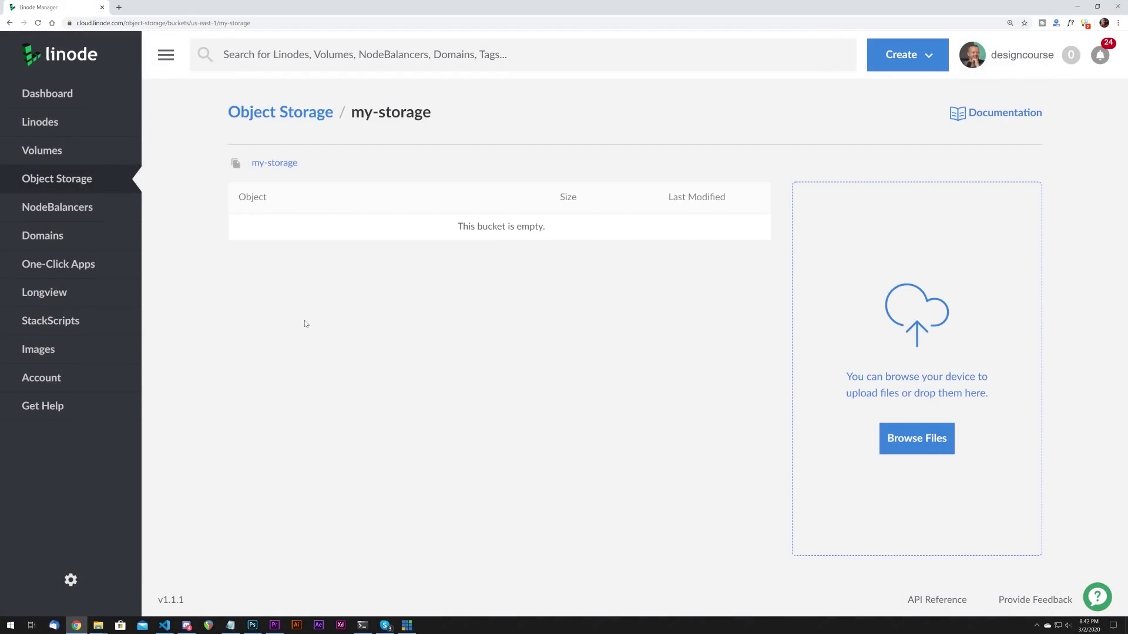
click(923, 436)
double_click(310, 224)
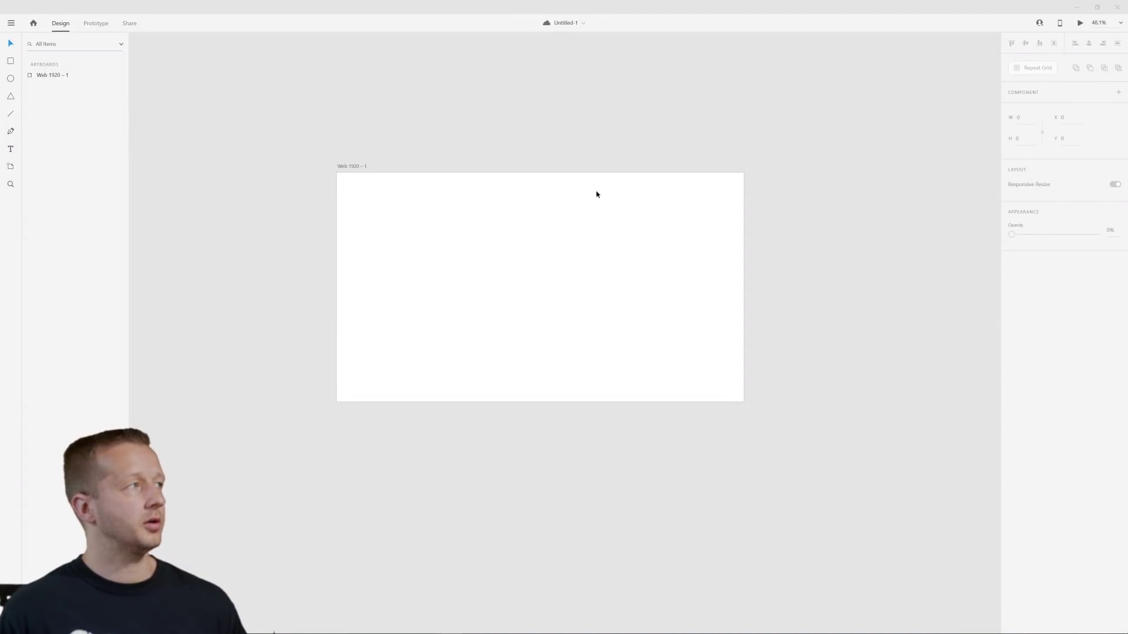
- Switch to Adobe XD, open the Wireframes UI kit page from there and download the Wires kits
click(11, 24)
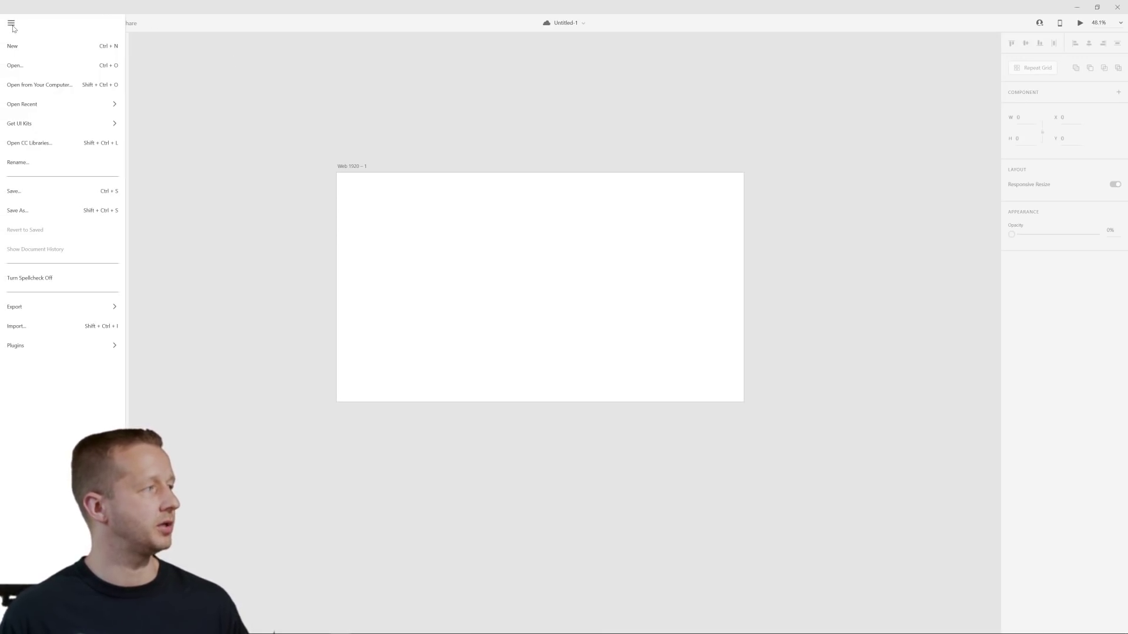
mouse_move(40, 123)
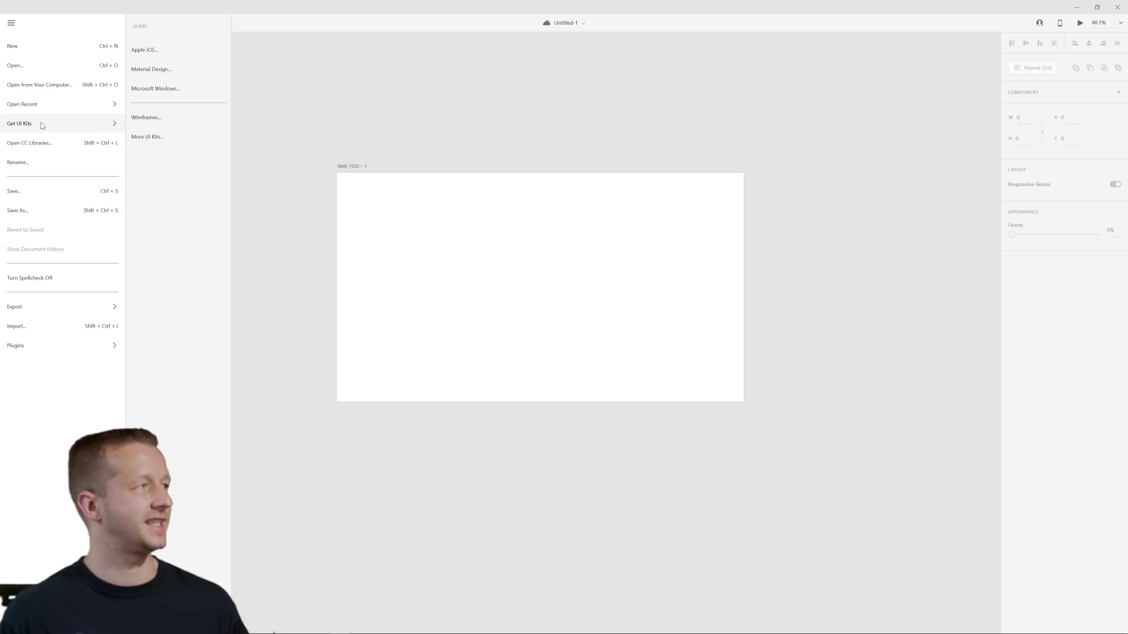
click(164, 123)
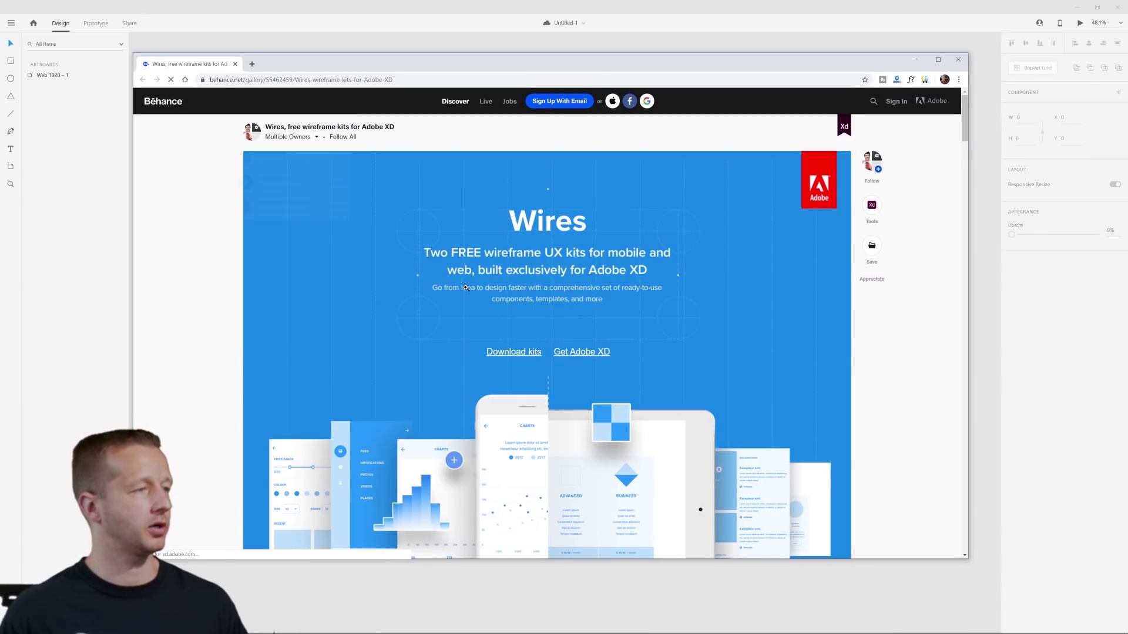
scroll(527, 357, down, 5)
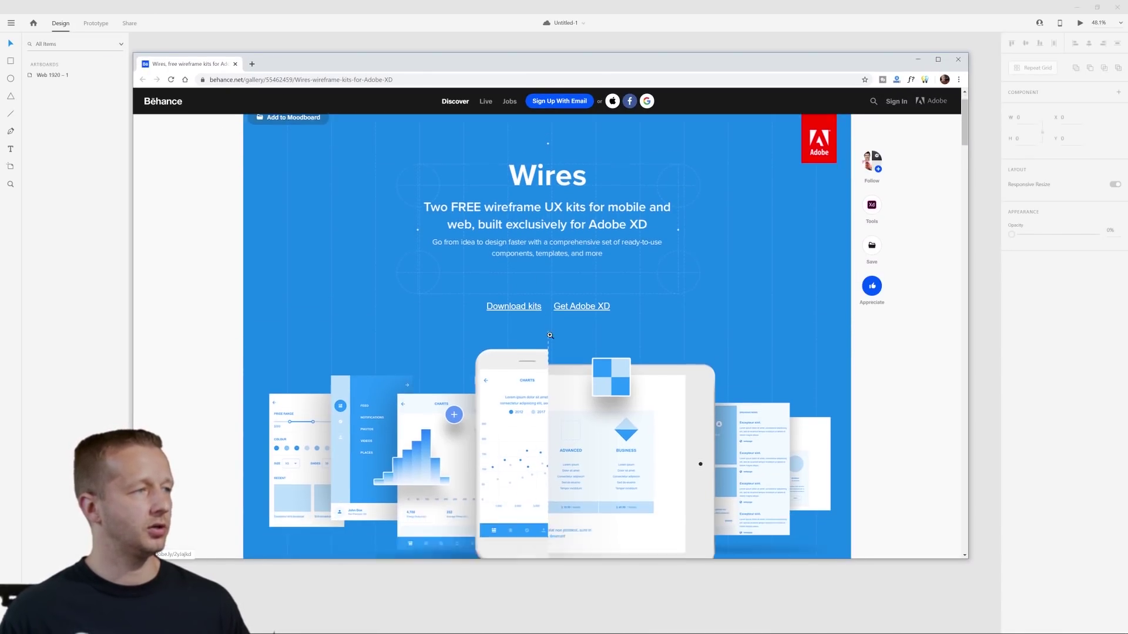
scroll(551, 336, up, 4)
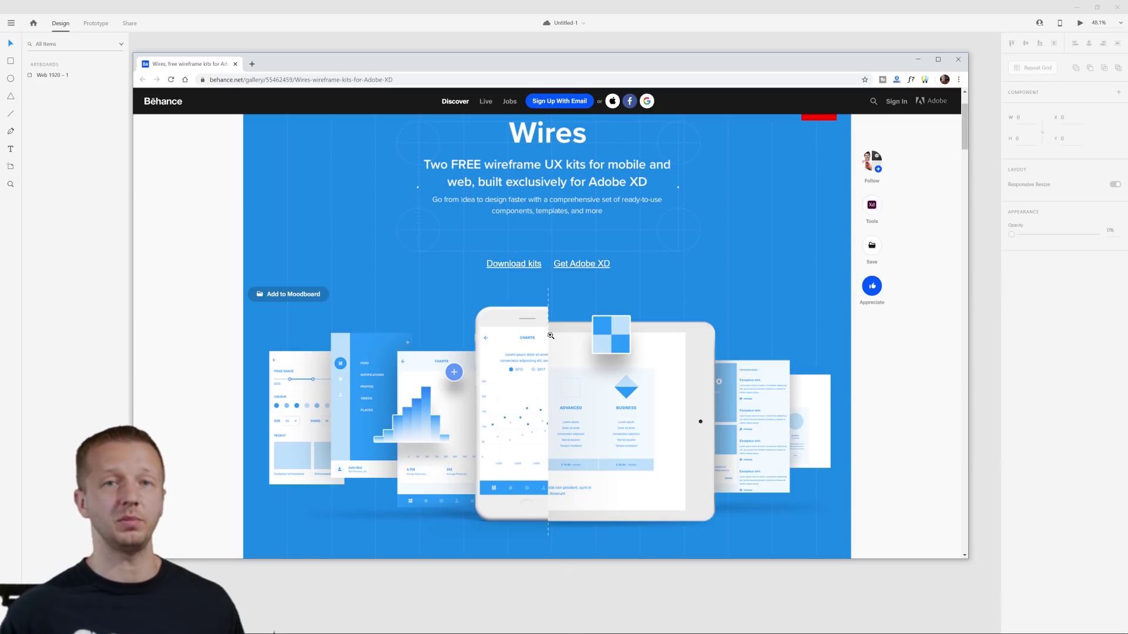
click(516, 267)
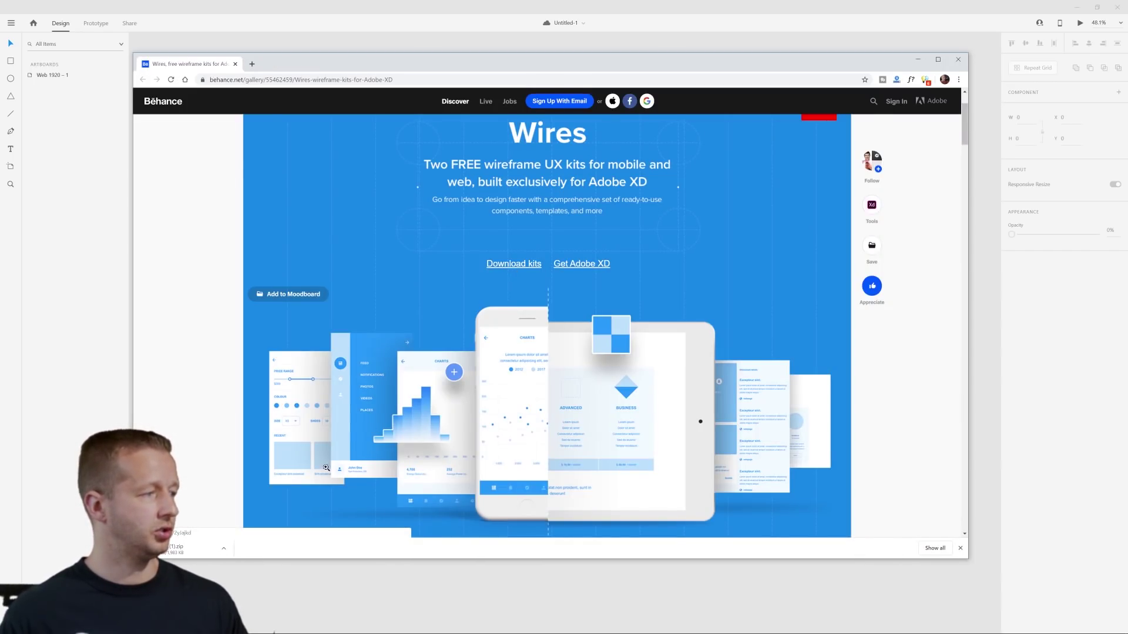
- Open Wires - Web.xd from the downloaded zip archive and maximize its document window
click(206, 553)
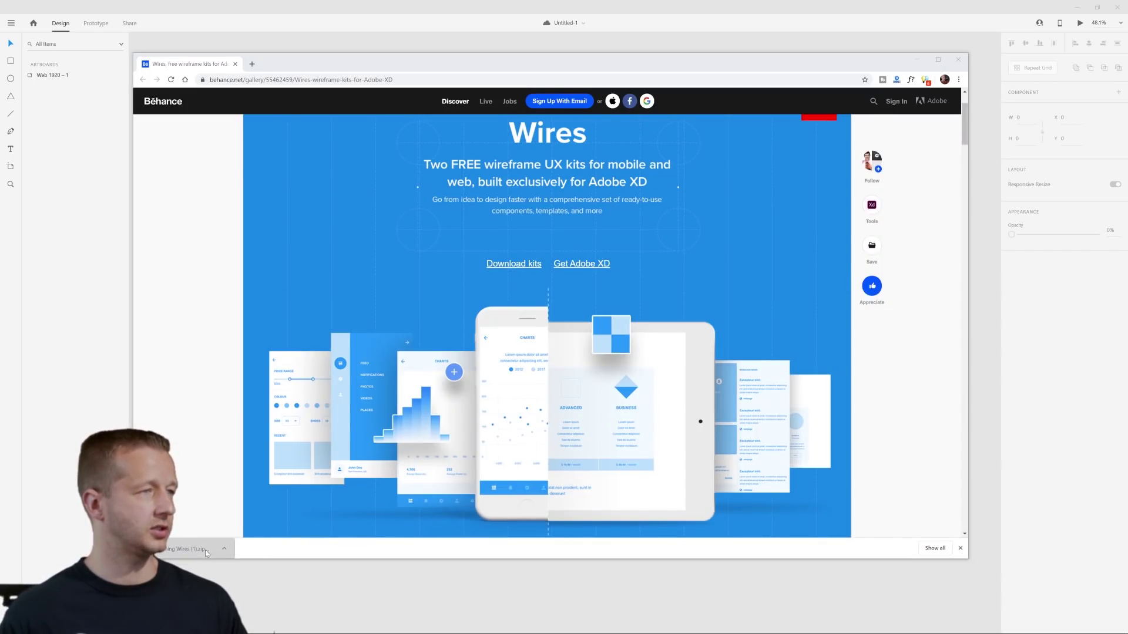
double_click(218, 394)
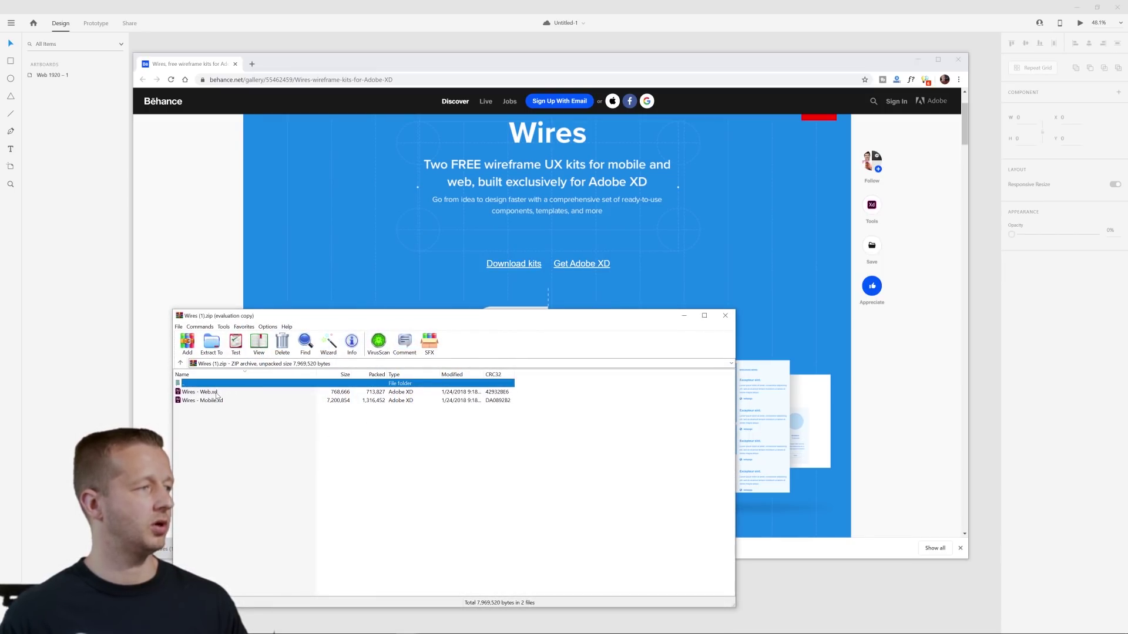
double_click(213, 392)
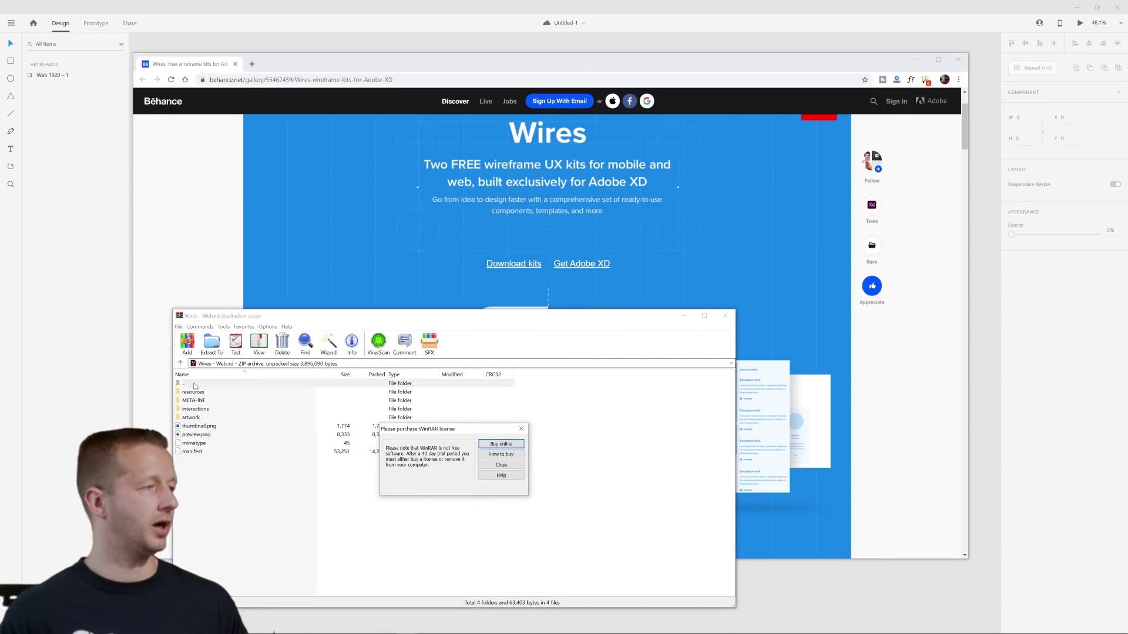
double_click(195, 384)
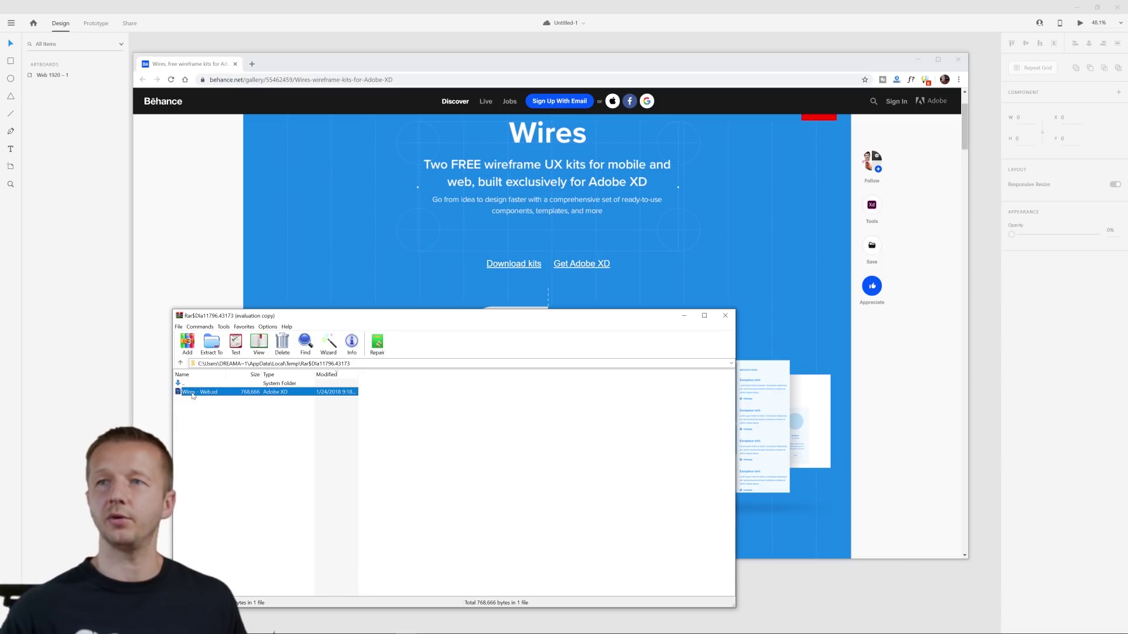
click(451, 12)
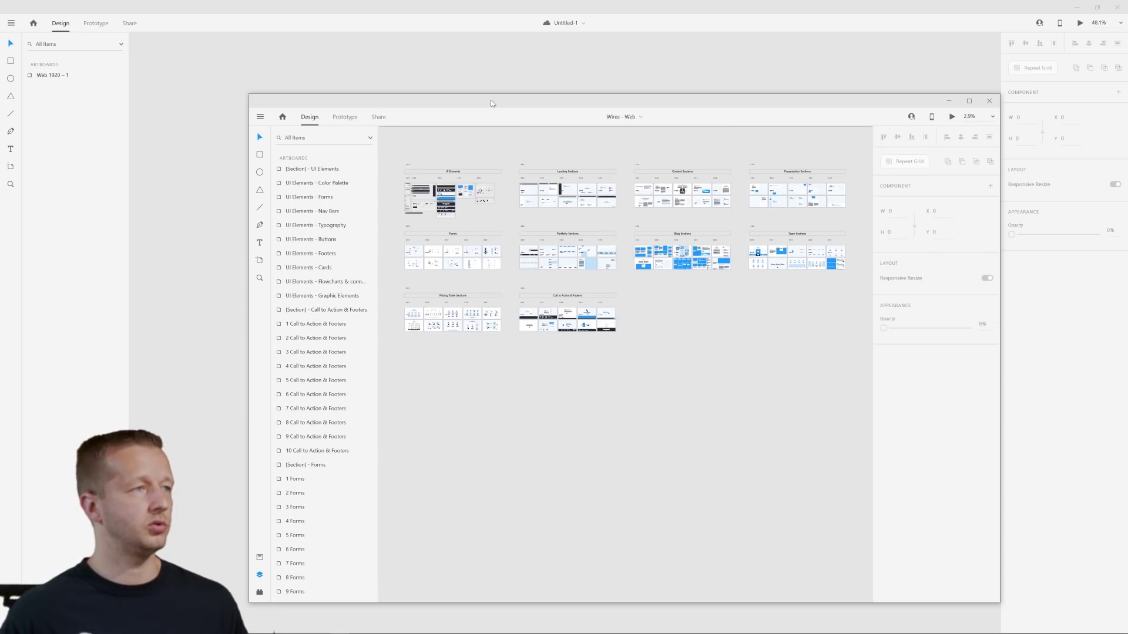
double_click(491, 100)
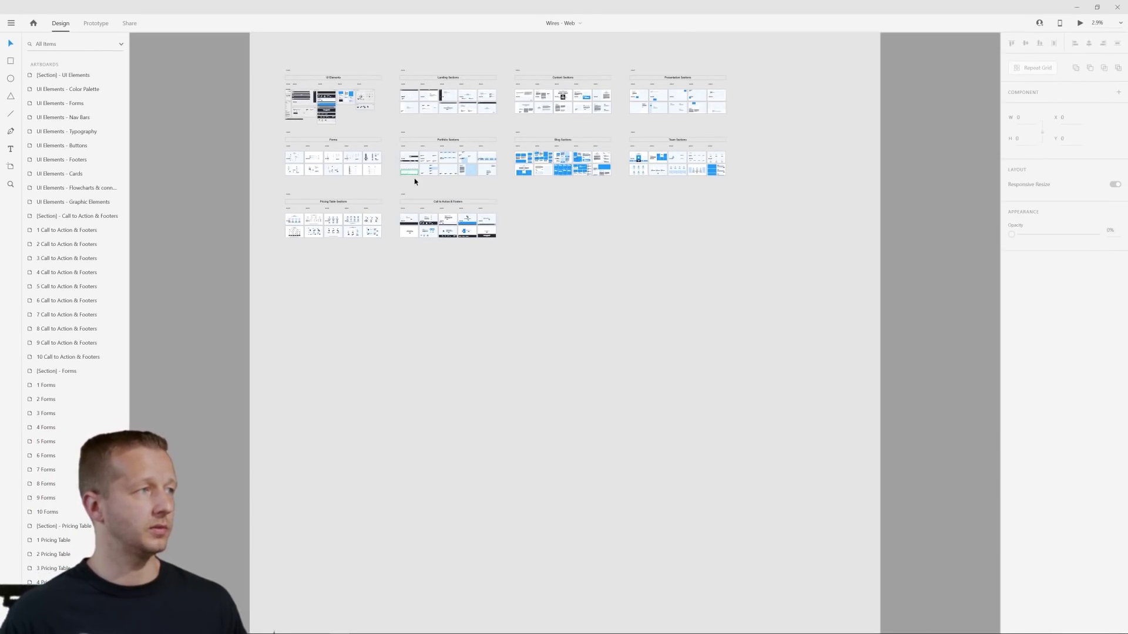
- Examine the kit's overview of sections, from UI Elements and Landing Sections to Call to Action & Footers
scroll(458, 189, up, 5)
scroll(496, 252, up, 3)
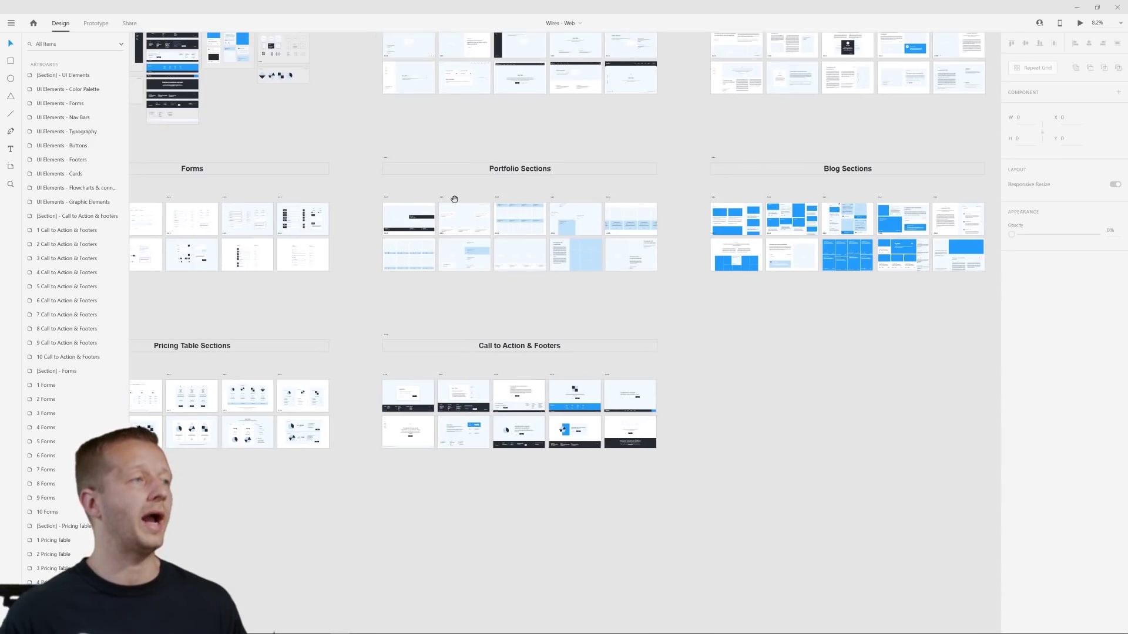
drag(465, 127, 673, 243)
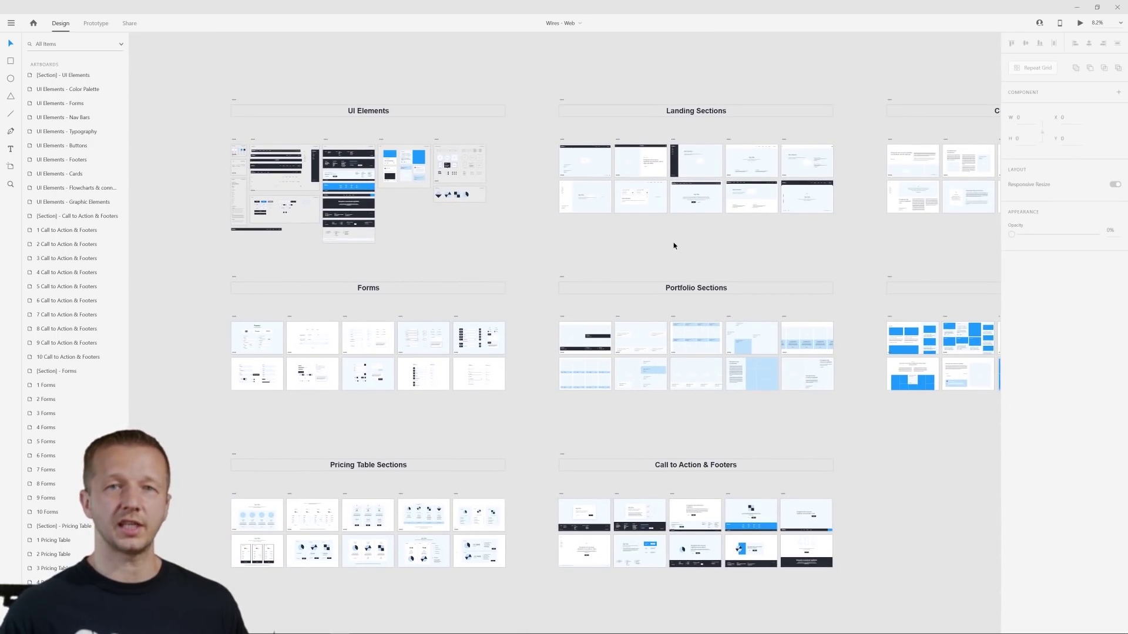
scroll(698, 251, down, 4)
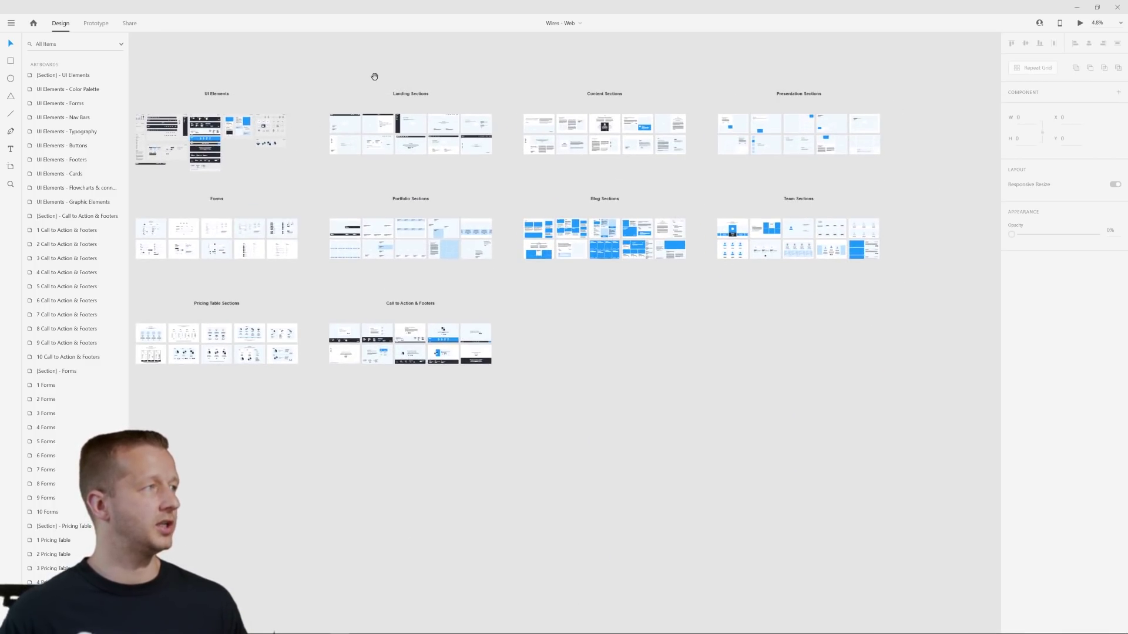
scroll(386, 94, up, 1)
double_click(463, 110)
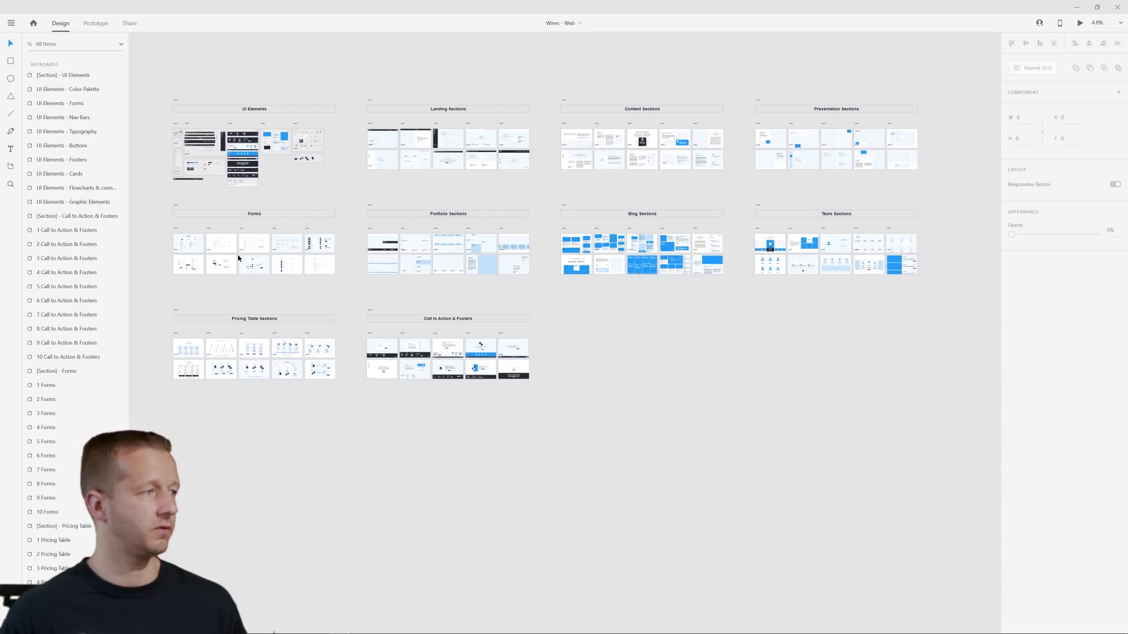
double_click(444, 321)
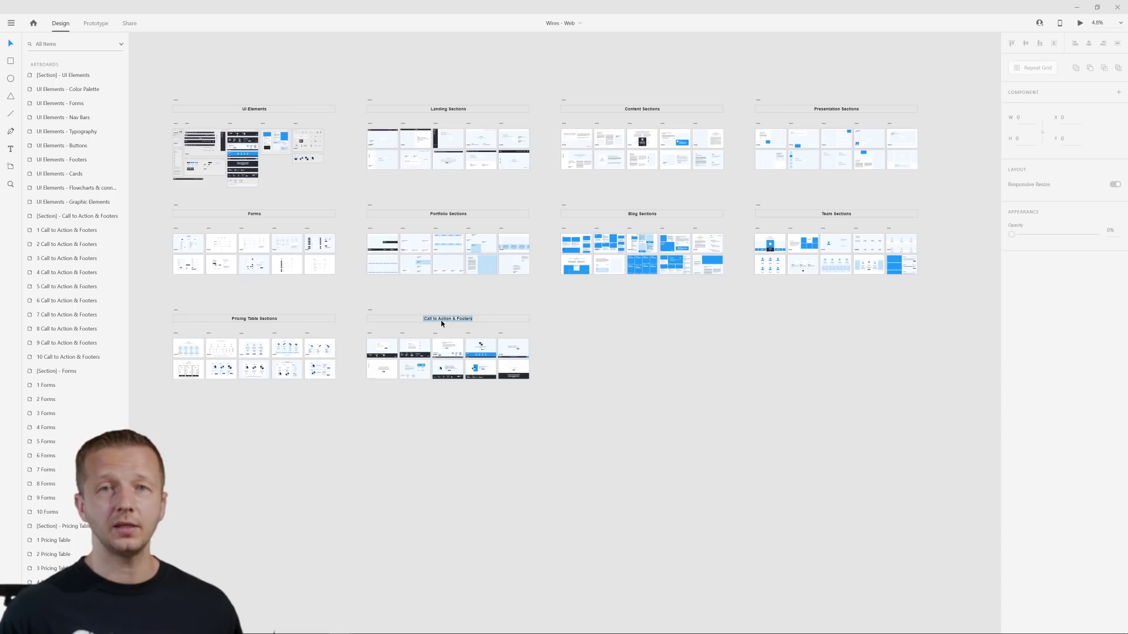
key(Return)
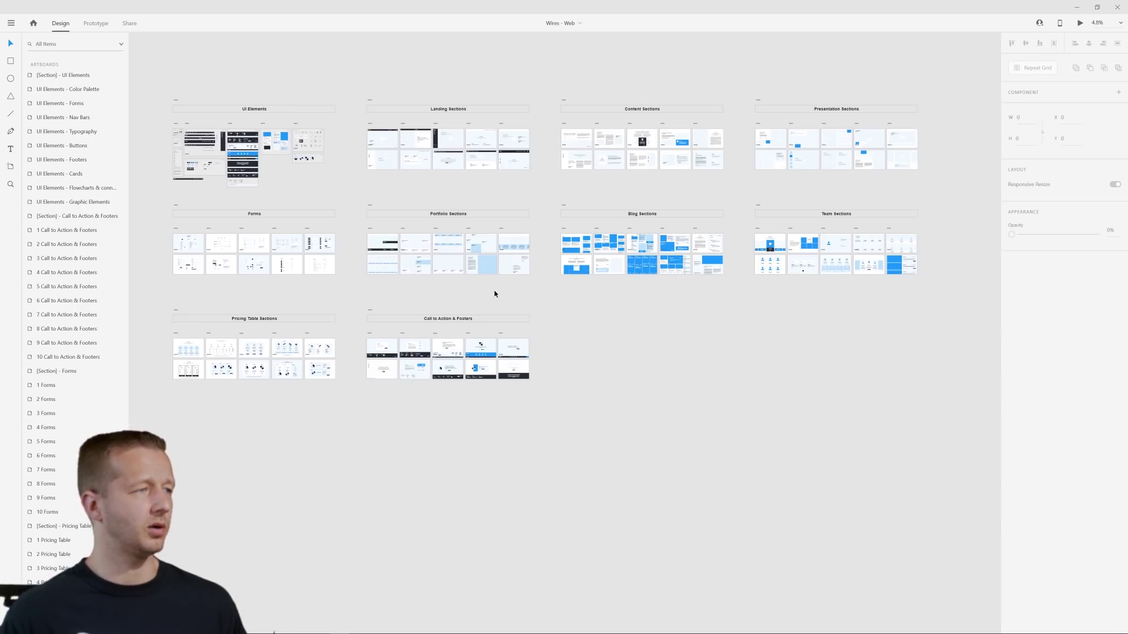
scroll(434, 306, left, 1)
double_click(476, 319)
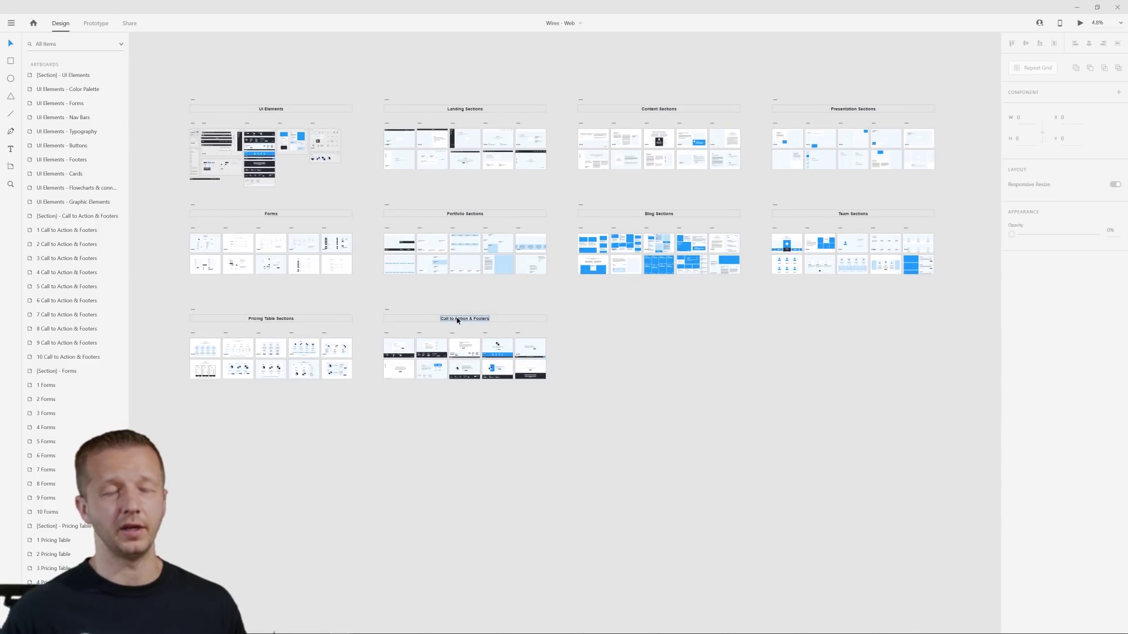
- Examine the nav bar designs in the UI Elements section up close, and close the Wires - Web document
scroll(266, 181, up, 5)
drag(391, 217, 757, 403)
scroll(495, 226, up, 3)
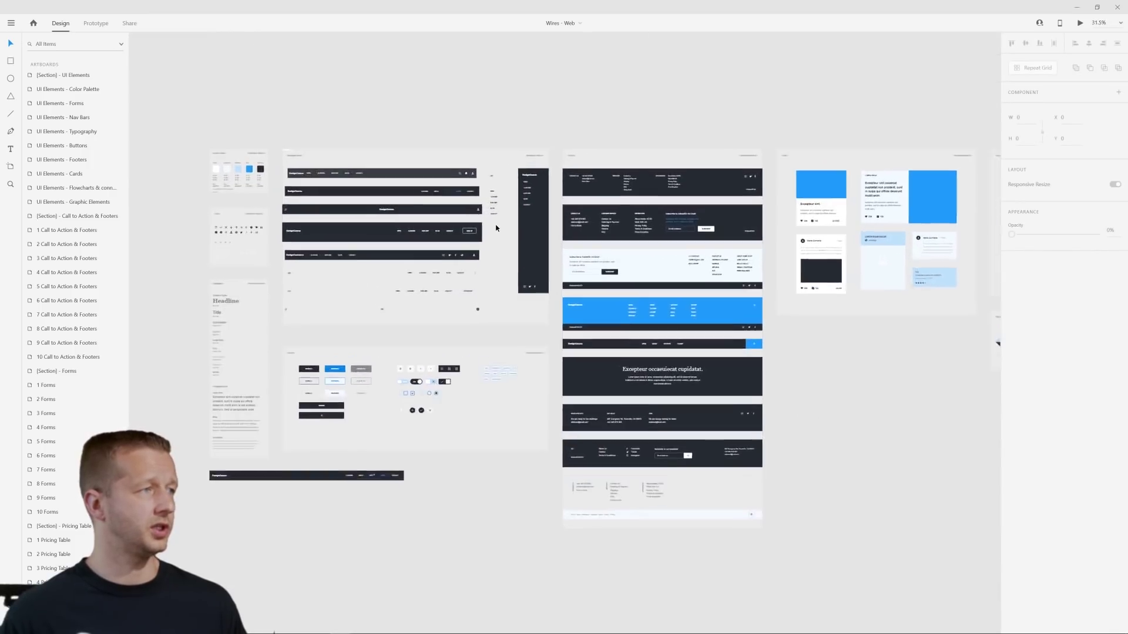
drag(362, 92, 471, 129)
scroll(594, 200, up, 3)
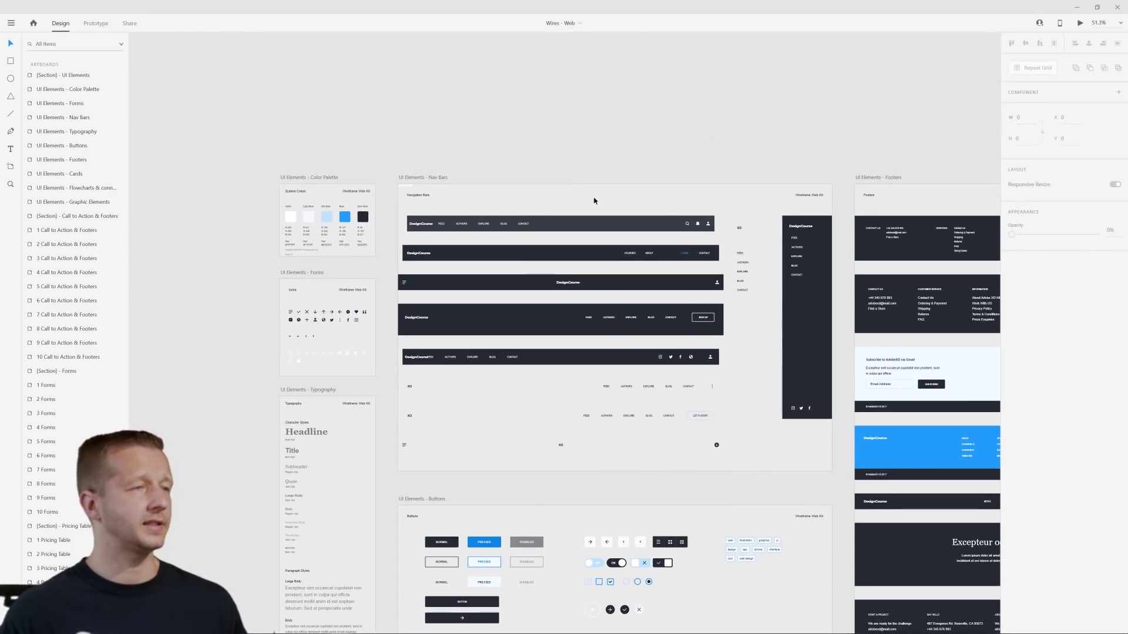
scroll(587, 229, down, 4)
scroll(587, 229, up, 4)
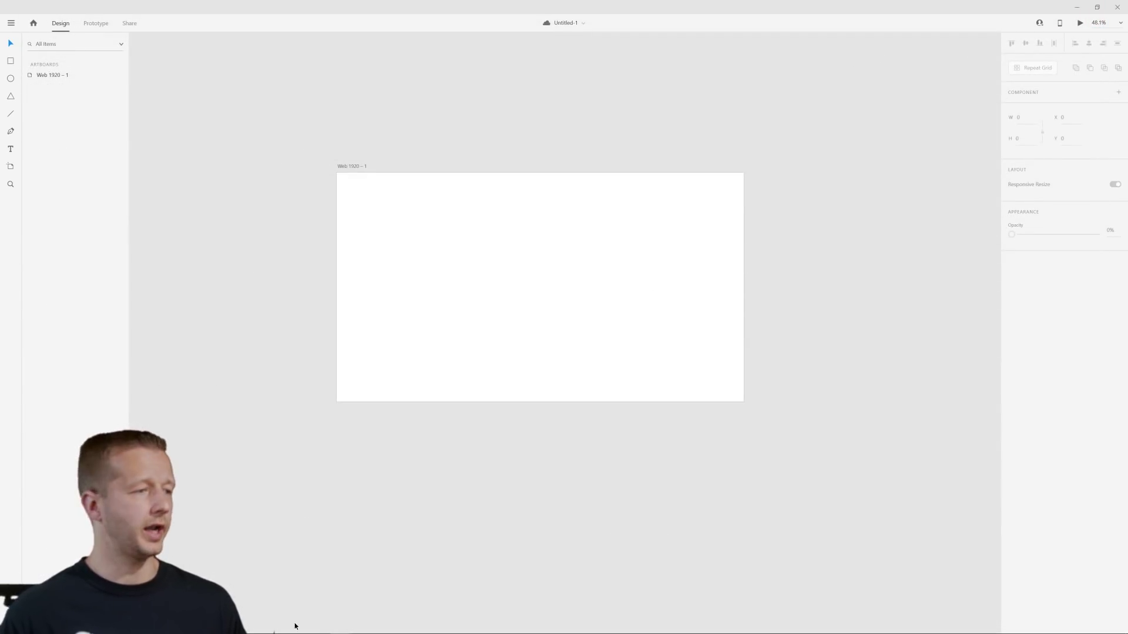
- Download the Wires kits again from the Behance page and open Wires - Web.xd from the new archive in a maximized window
mouse_move(295, 631)
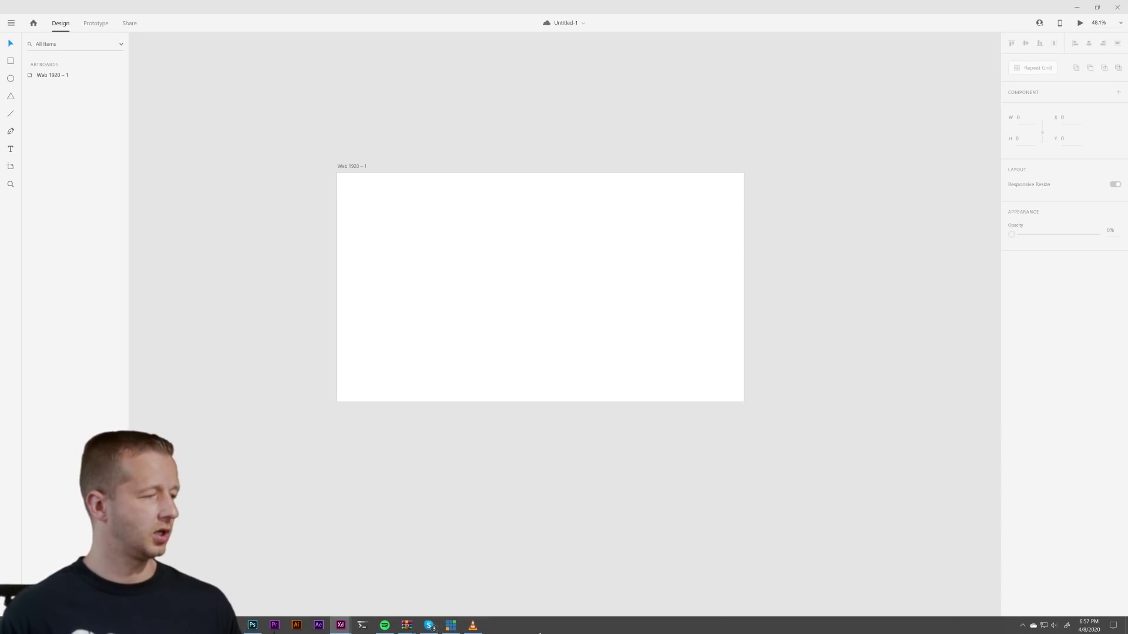
click(230, 625)
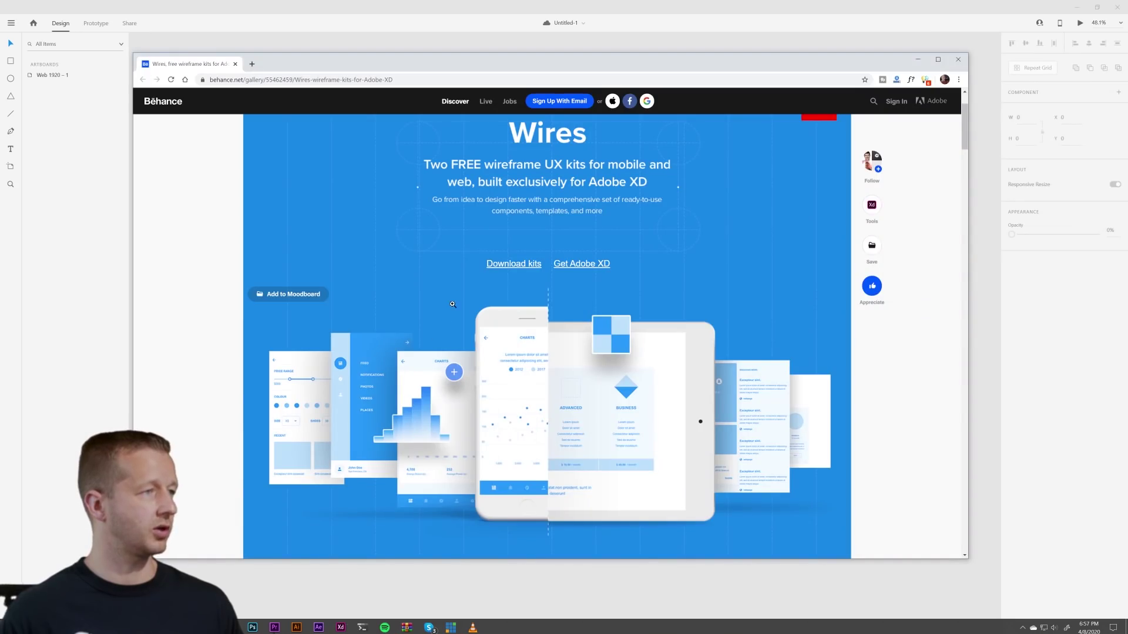
click(172, 549)
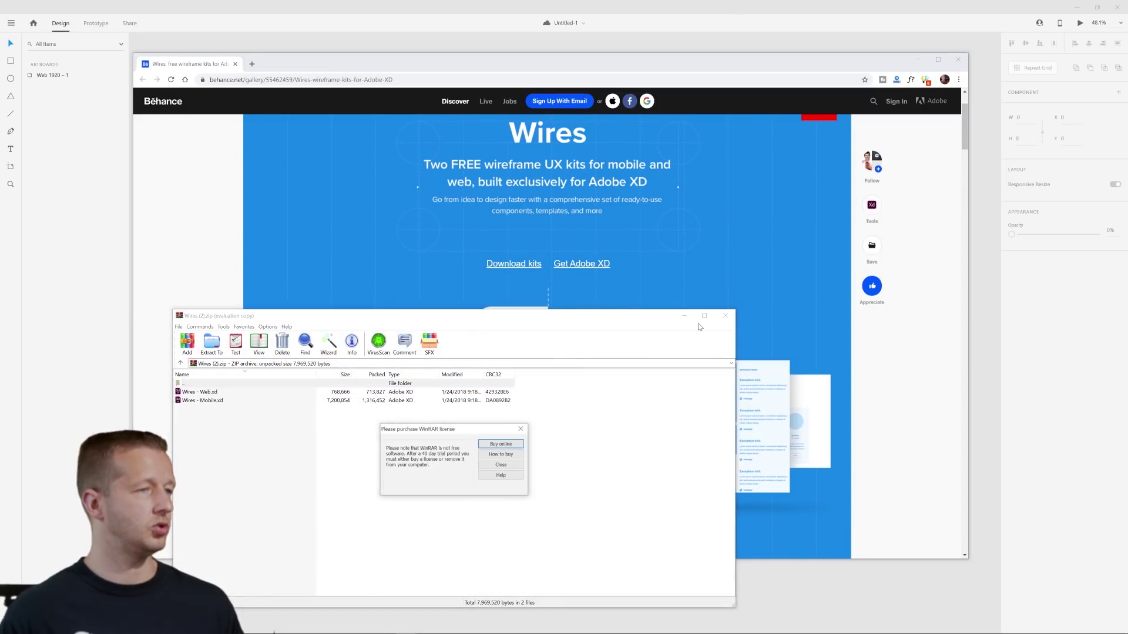
click(524, 428)
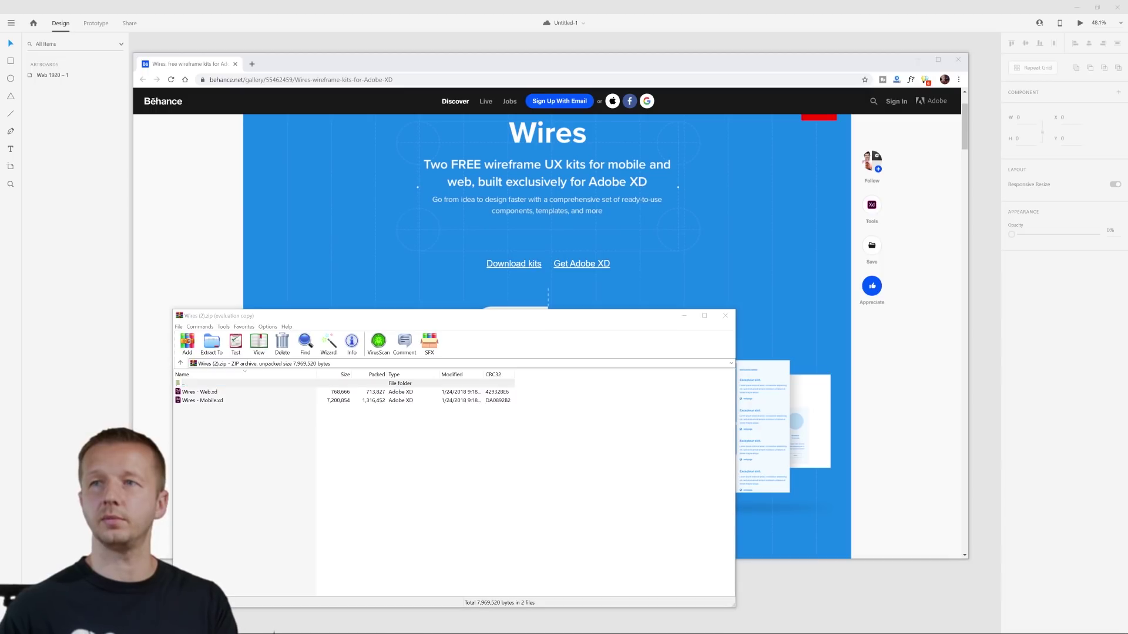
click(210, 393)
key(Return)
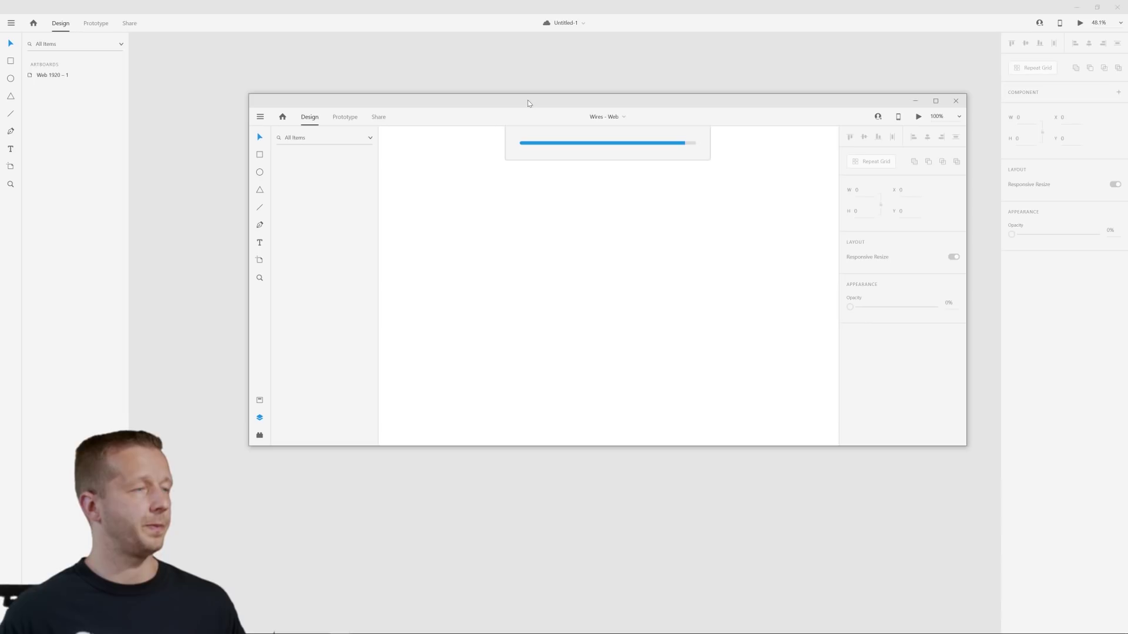
drag(511, 100, 537, 121)
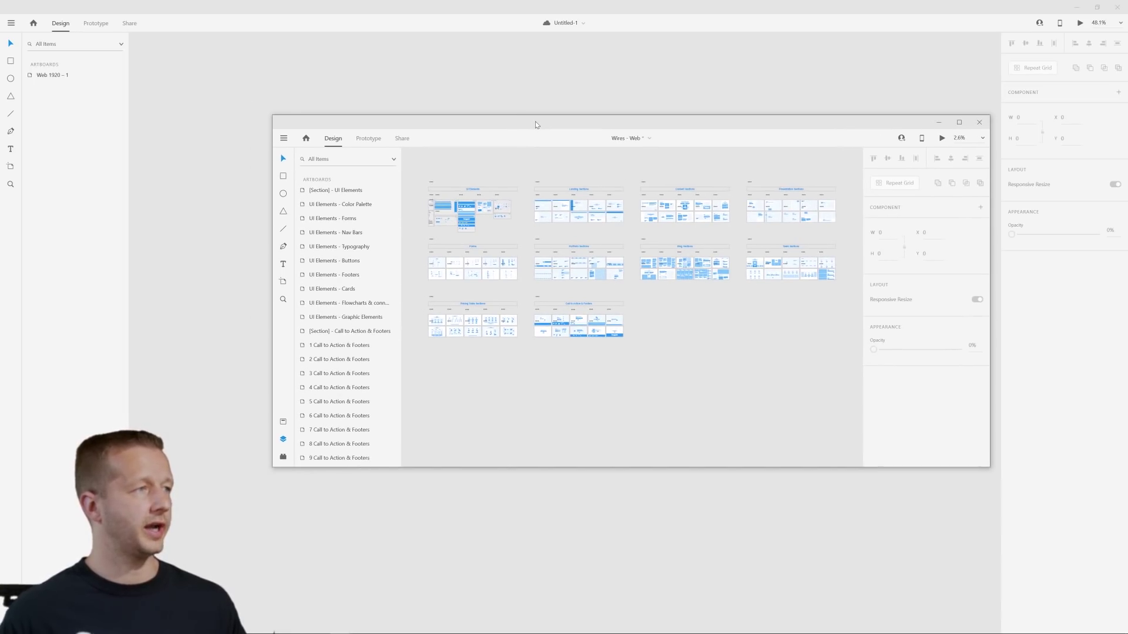
double_click(536, 122)
- Select the third nav bar, the one with the centred logo, on the UI Elements - Nav Bars artboard
scroll(534, 125, up, 6)
drag(346, 155, 612, 277)
drag(403, 194, 579, 314)
drag(437, 216, 531, 232)
scroll(428, 271, up, 5)
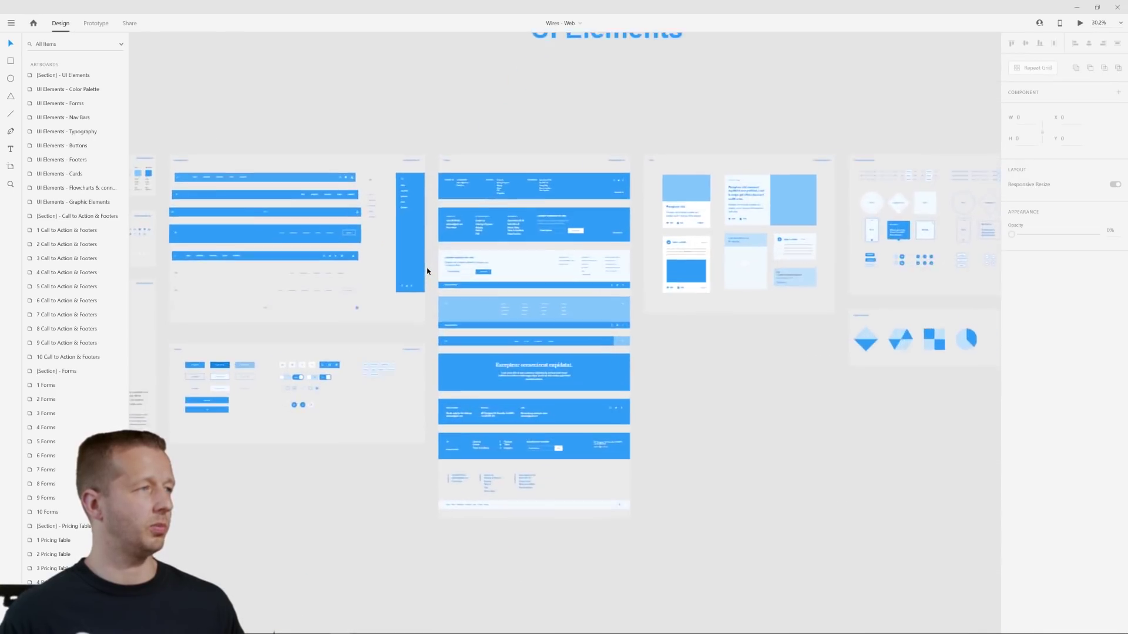
drag(400, 236, 771, 281)
scroll(609, 243, up, 4)
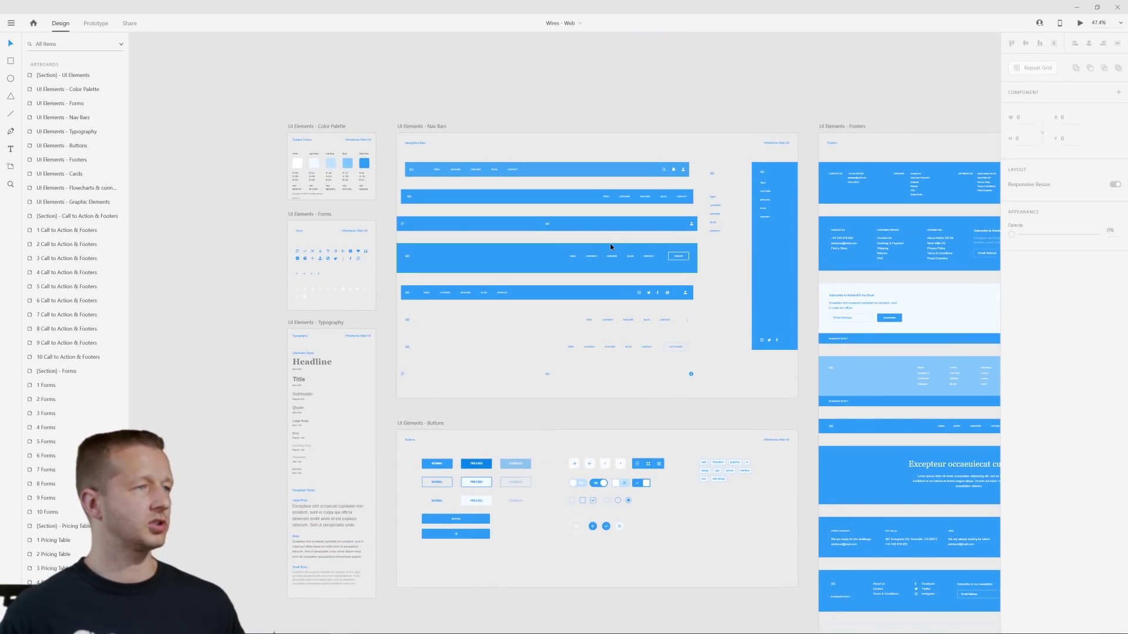
scroll(574, 220, down, 2)
drag(546, 171, 652, 207)
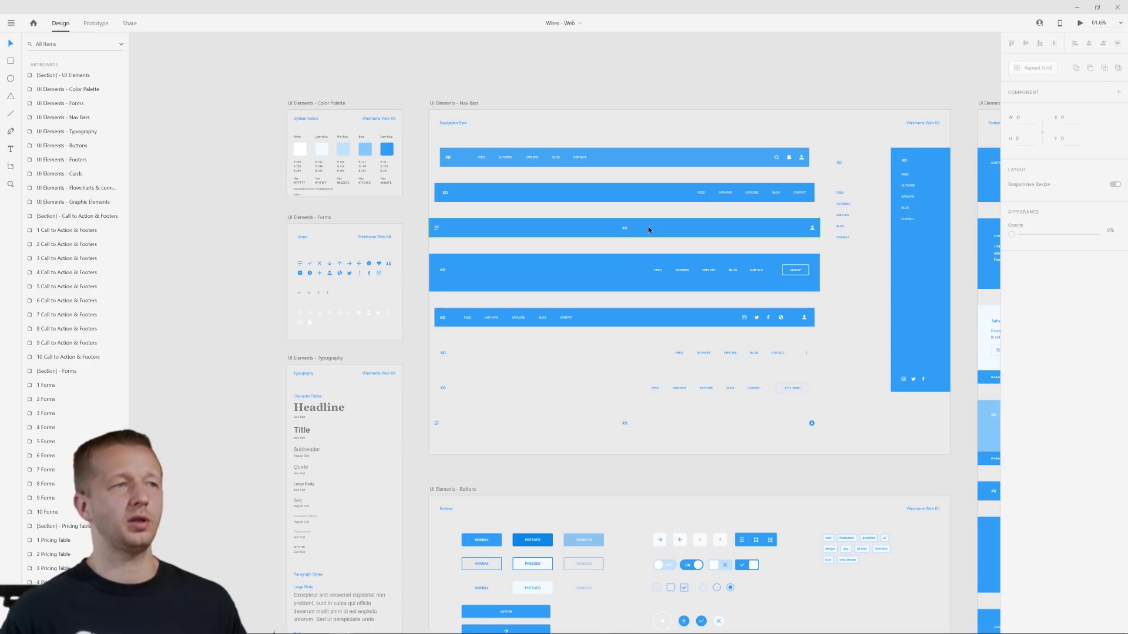
click(648, 229)
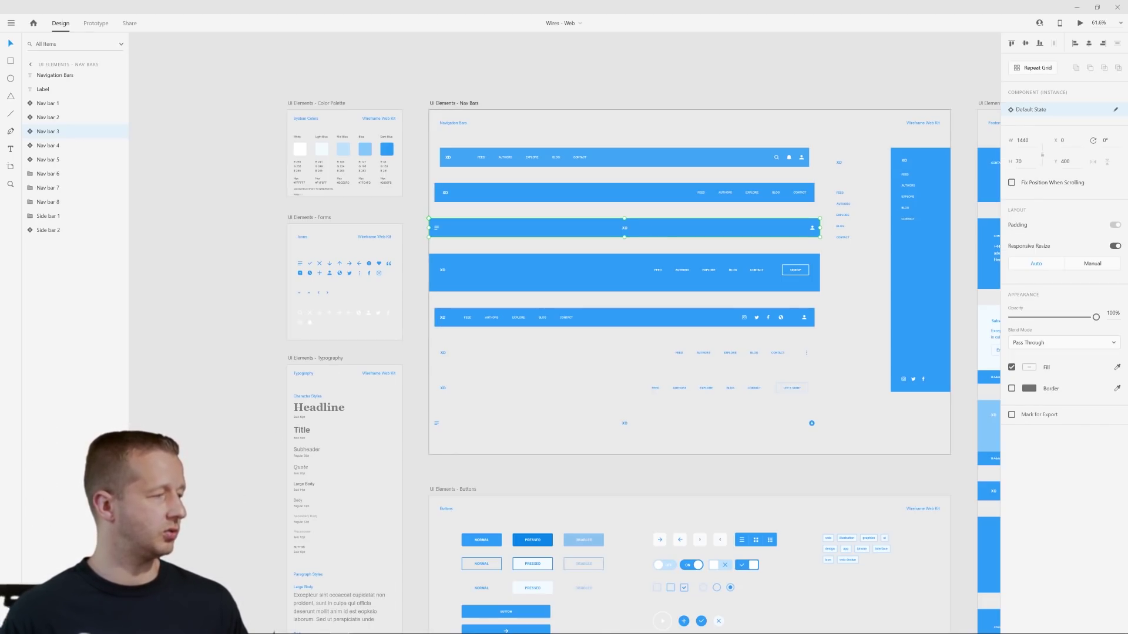
- Fill the third nav bar with the #2699FB document colour and edit that colour swatch to a dark charcoal
click(10, 585)
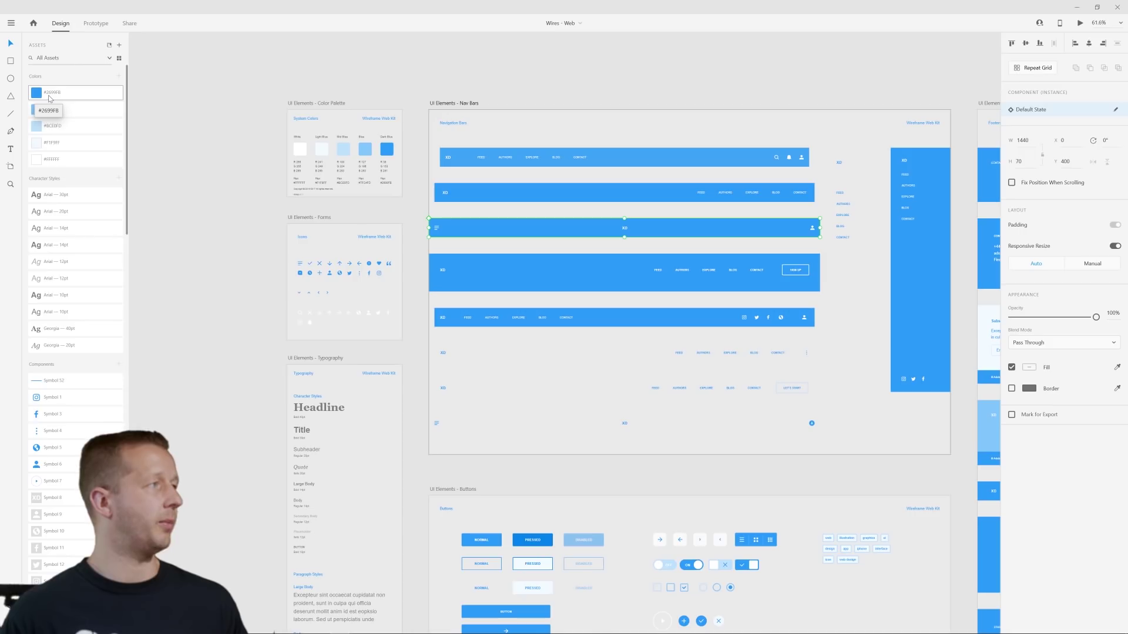
drag(53, 94, 52, 94)
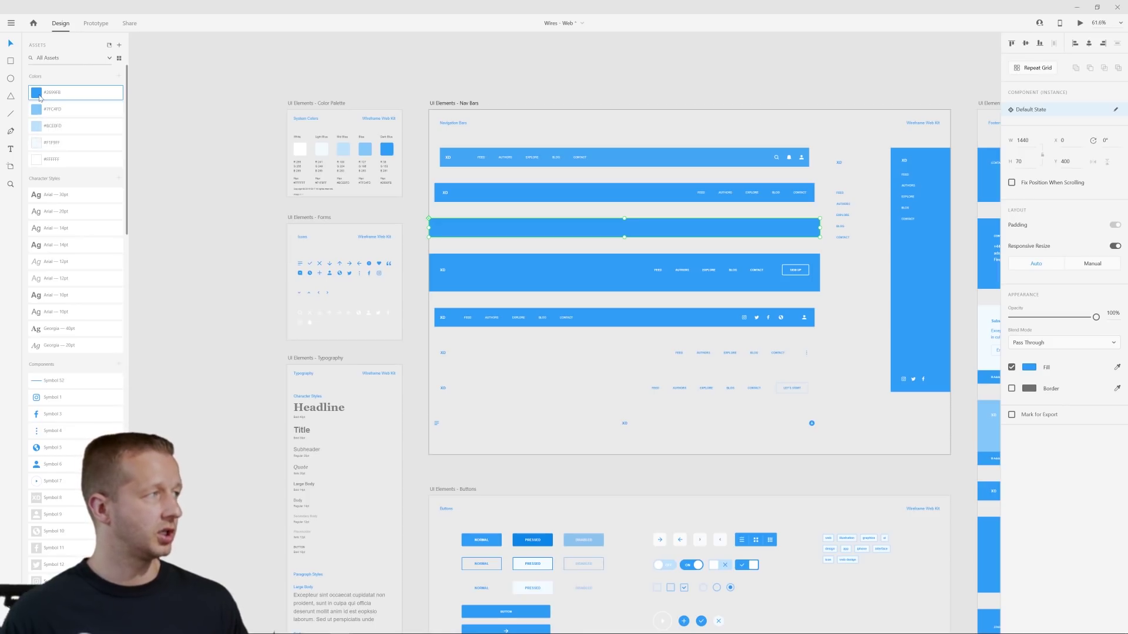
right_click(40, 96)
click(56, 119)
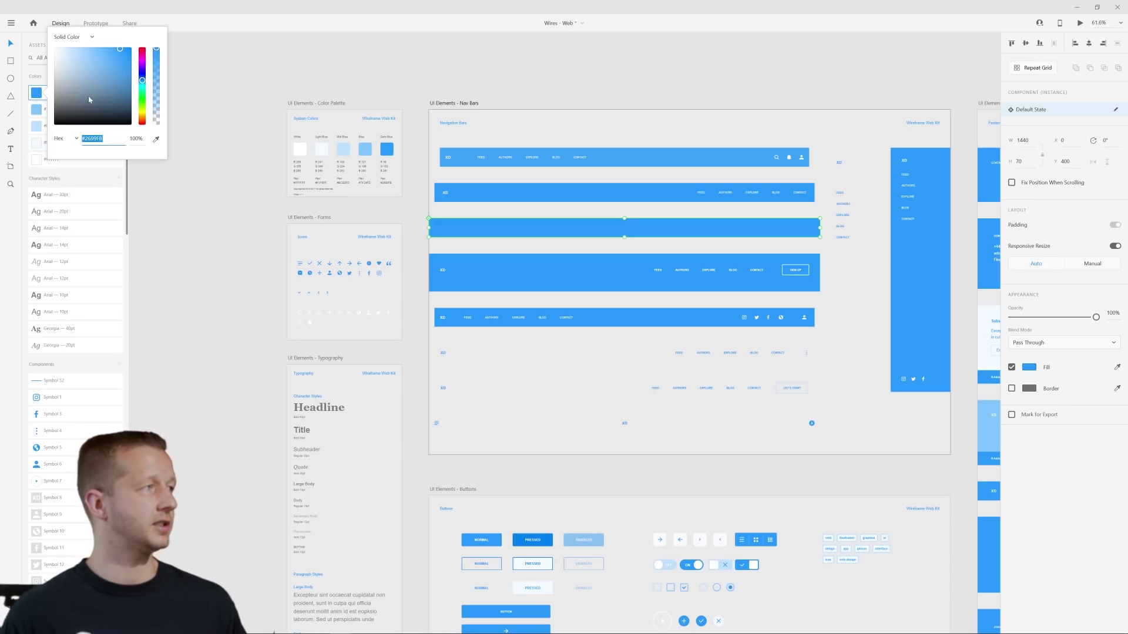
drag(127, 77, 71, 113)
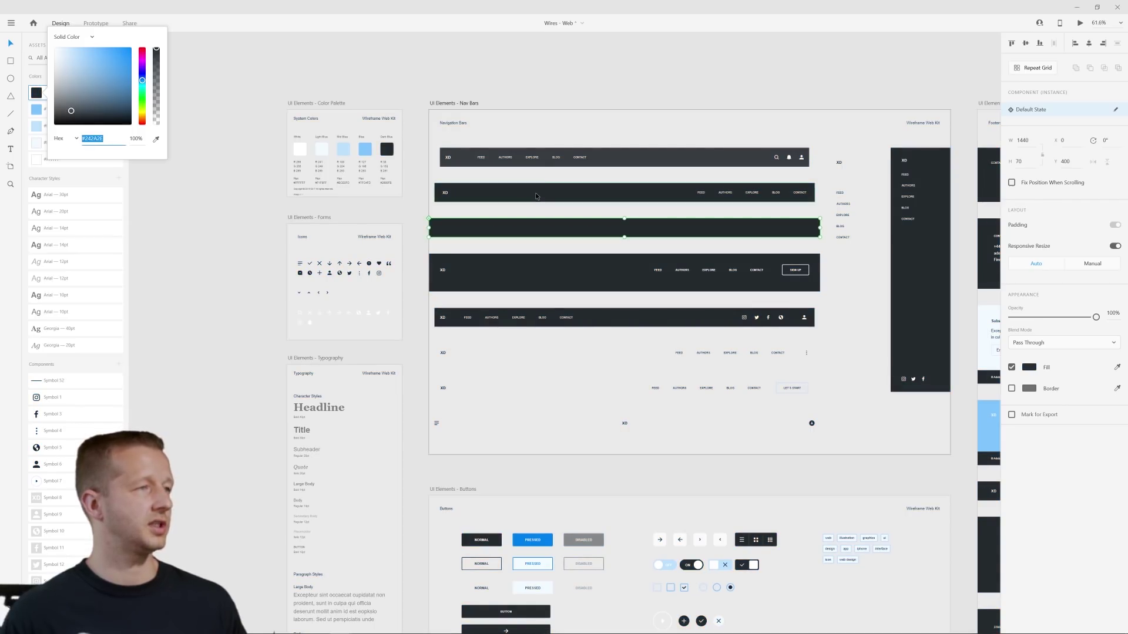
click(259, 227)
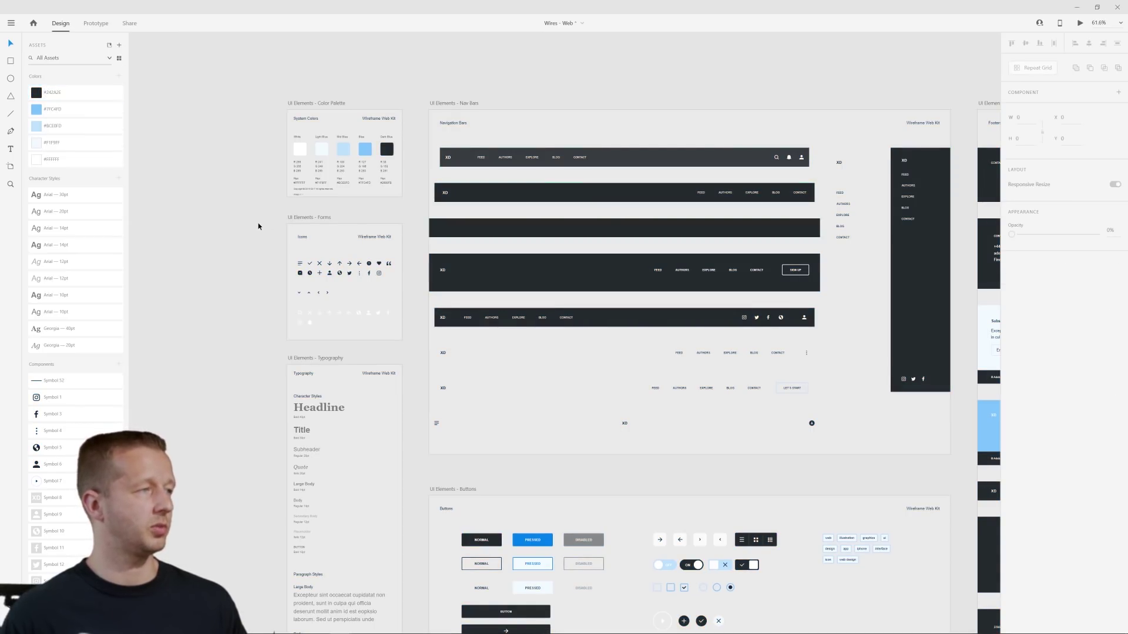
- Edit the second, light-blue document colour swatch to a brighter, more saturated blue
right_click(39, 111)
click(64, 134)
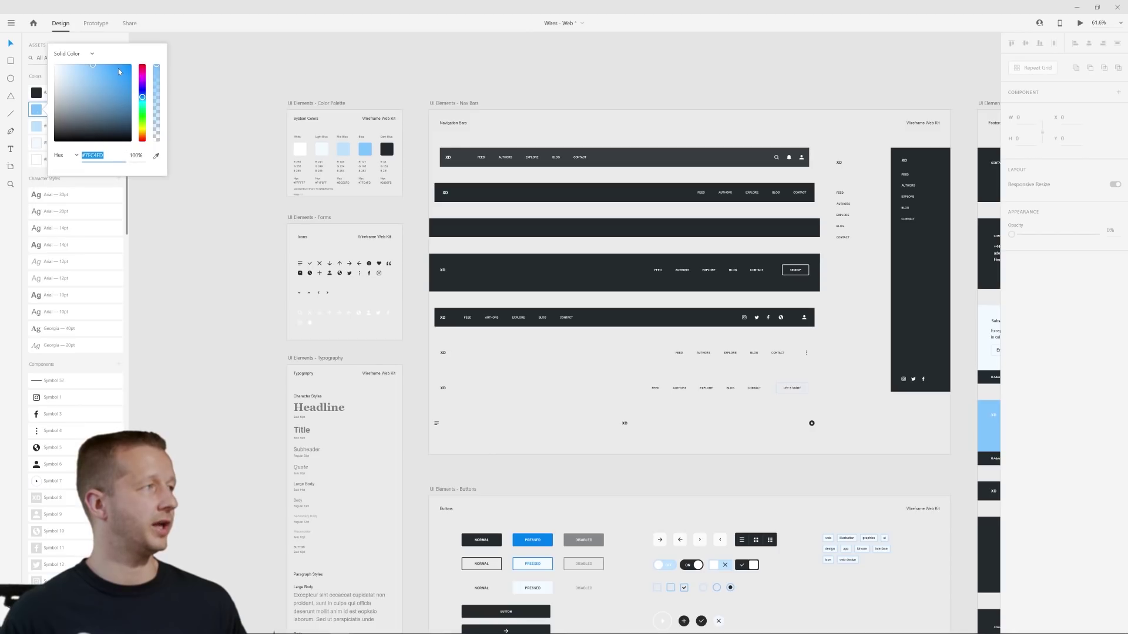
drag(120, 75, 121, 70)
click(213, 123)
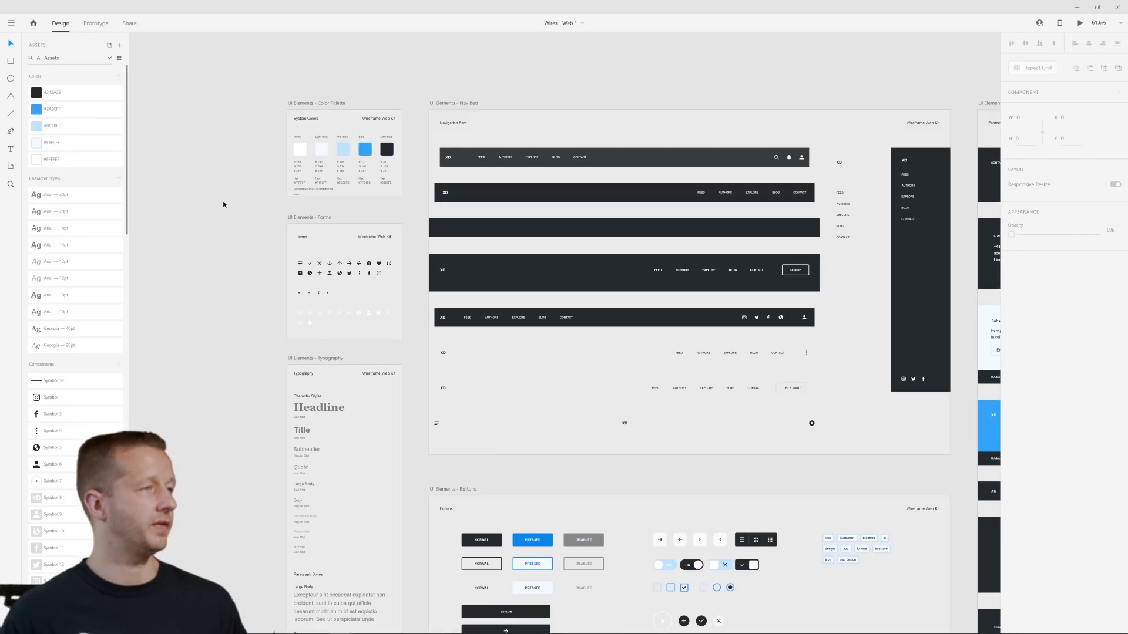
- Review the recoloured UI Elements artboards and the commands available for the second nav bar component
scroll(238, 293, down, 4)
drag(822, 394, 669, 355)
drag(370, 330, 692, 315)
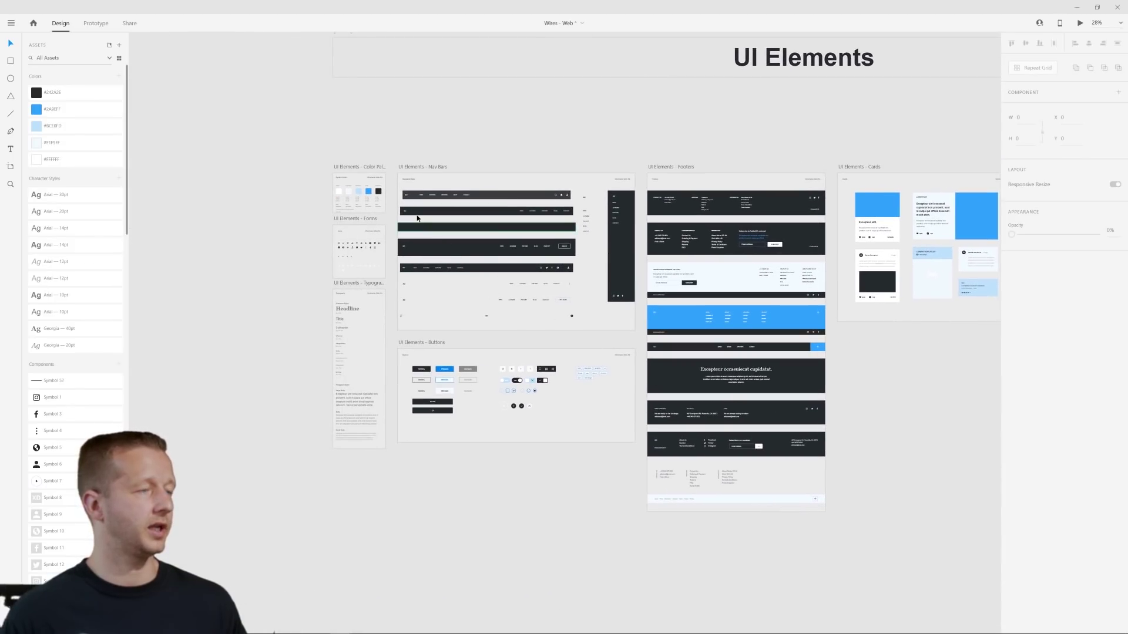
scroll(416, 215, up, 5)
drag(521, 93, 482, 92)
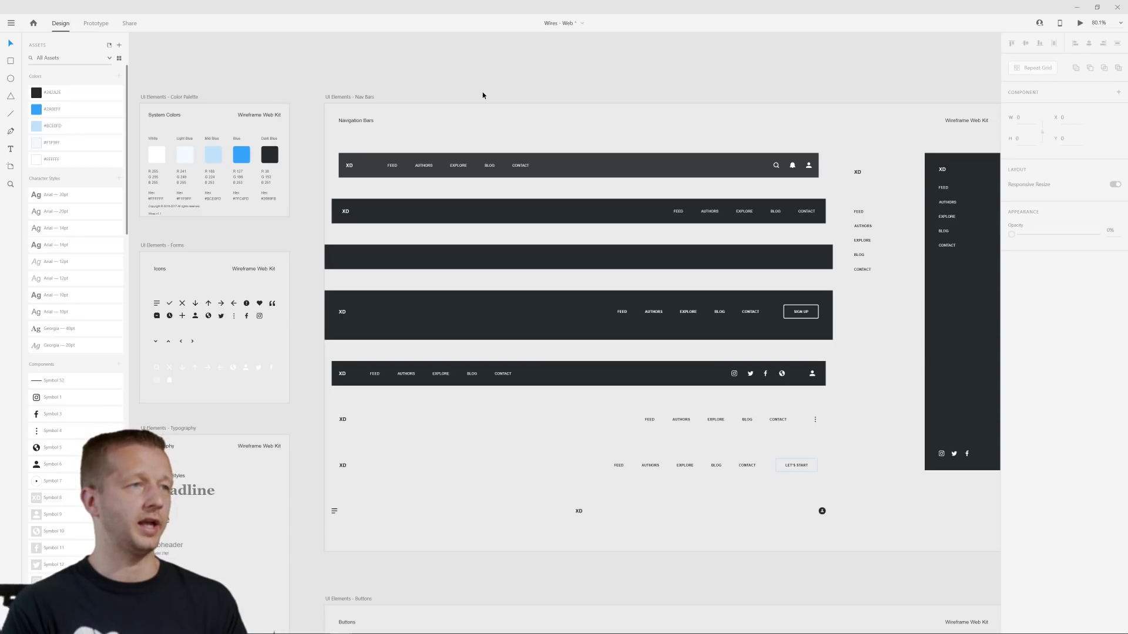
click(437, 207)
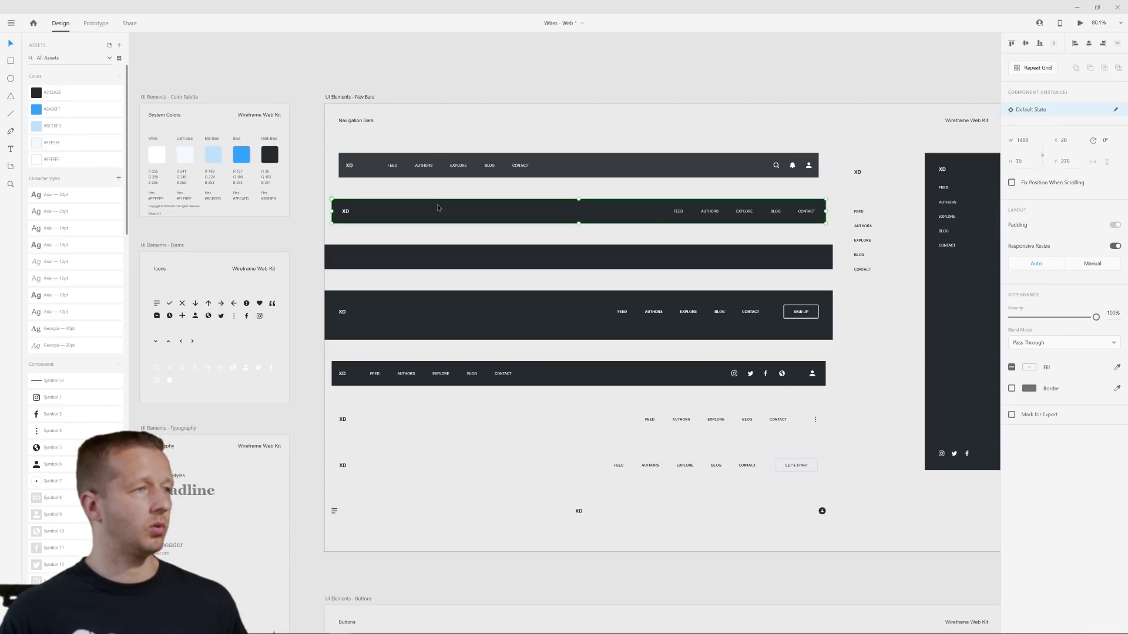
right_click(437, 207)
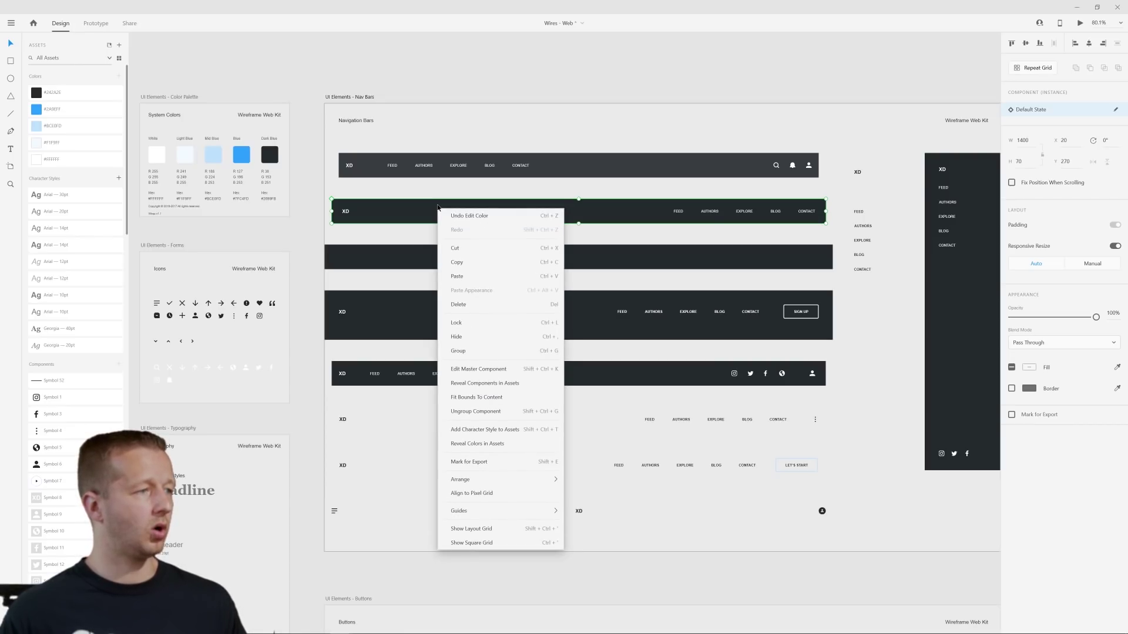
key(Escape)
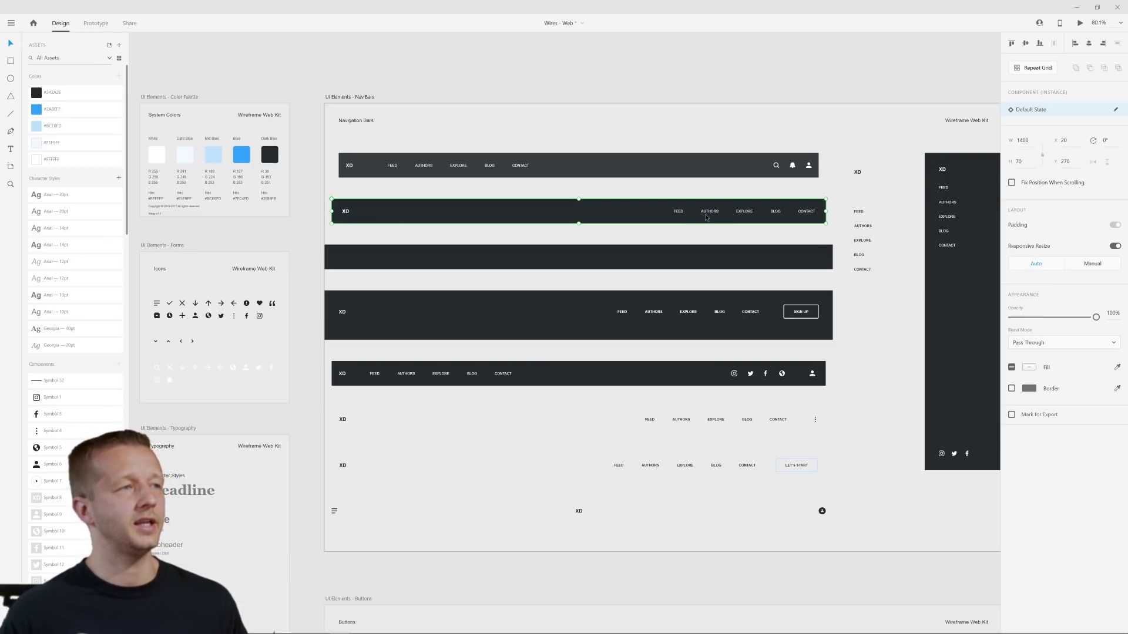
- In the second nav bar, change the FEED link to COURSES and the AUTHORS link to ABOUT
scroll(763, 218, up, 5)
scroll(739, 224, up, 3)
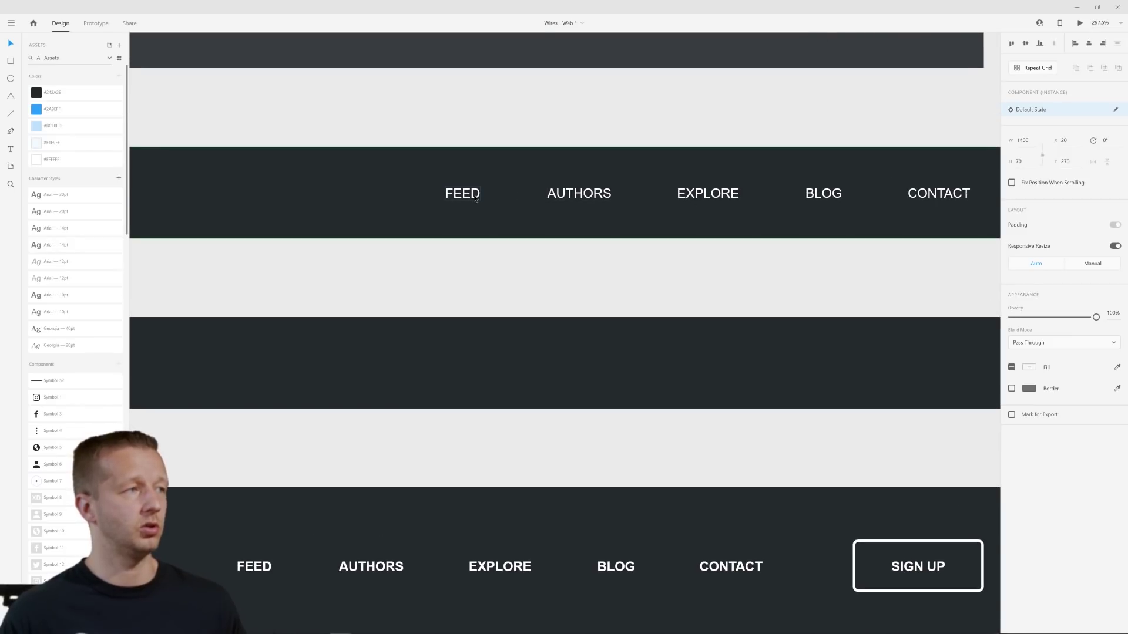
scroll(474, 198, down, 3)
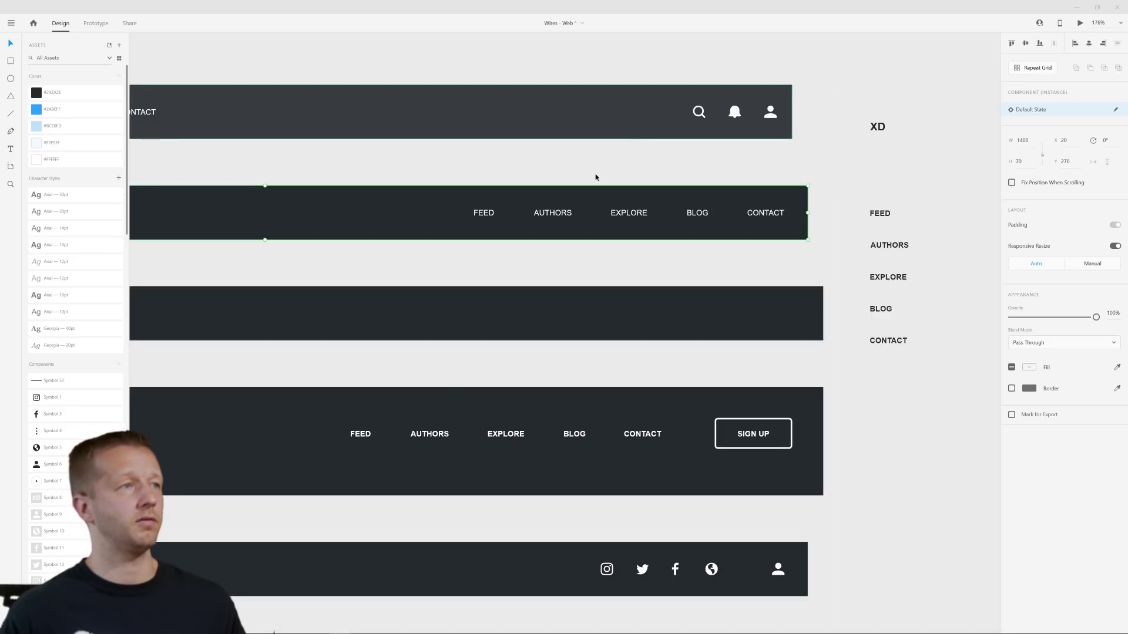
double_click(484, 215)
double_click(484, 214)
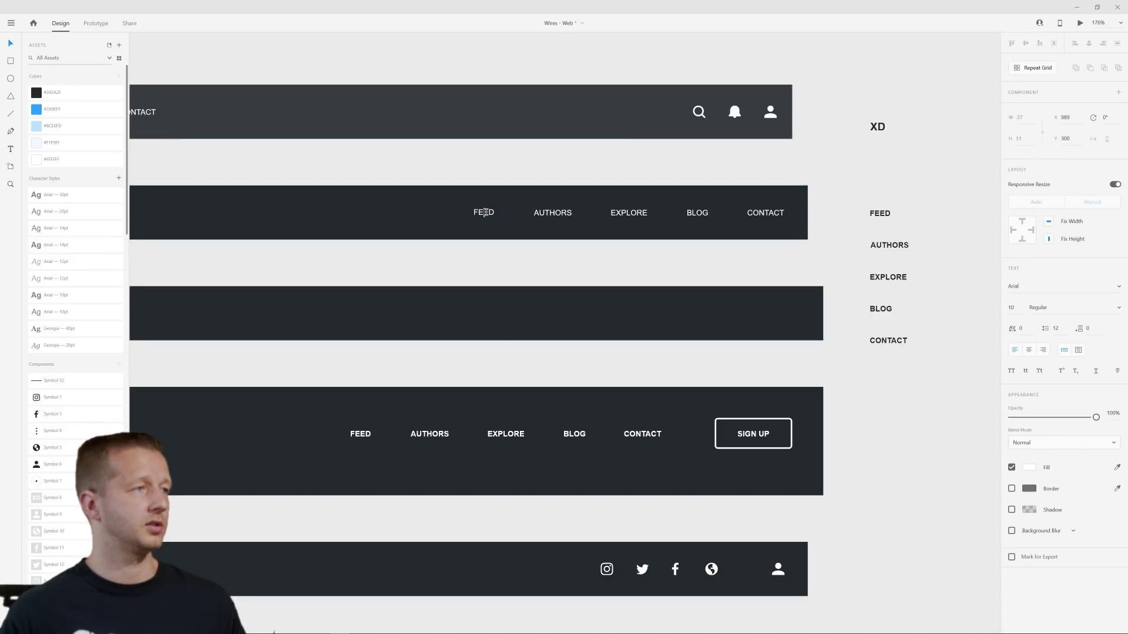
text(COURSES)
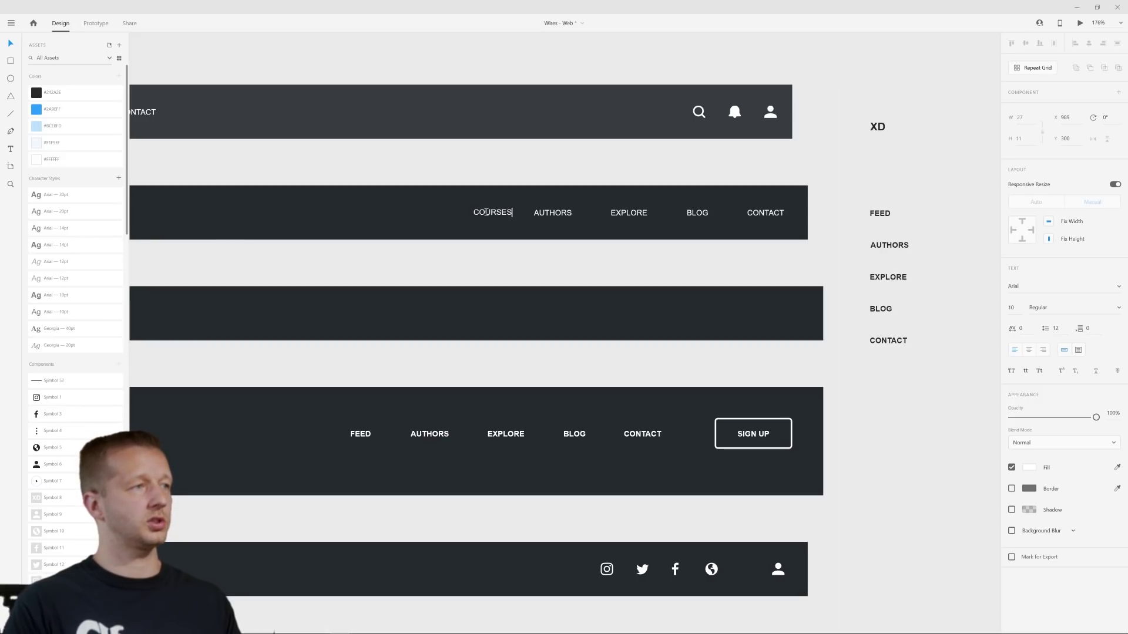
key(Escape)
click(552, 214)
double_click(558, 214)
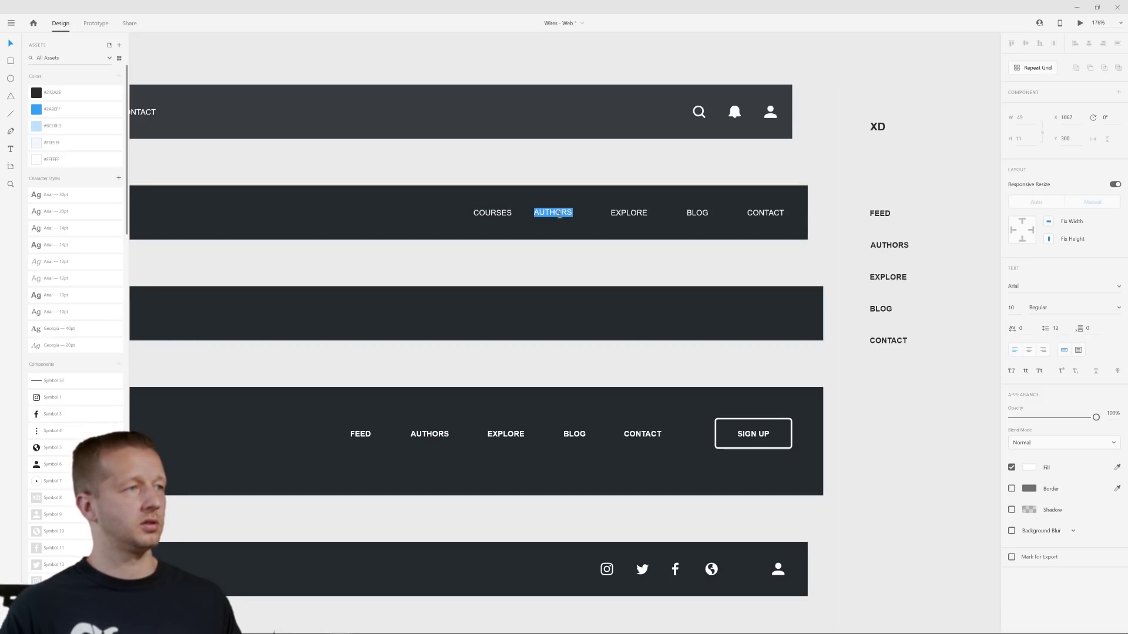
text(ABOUT)
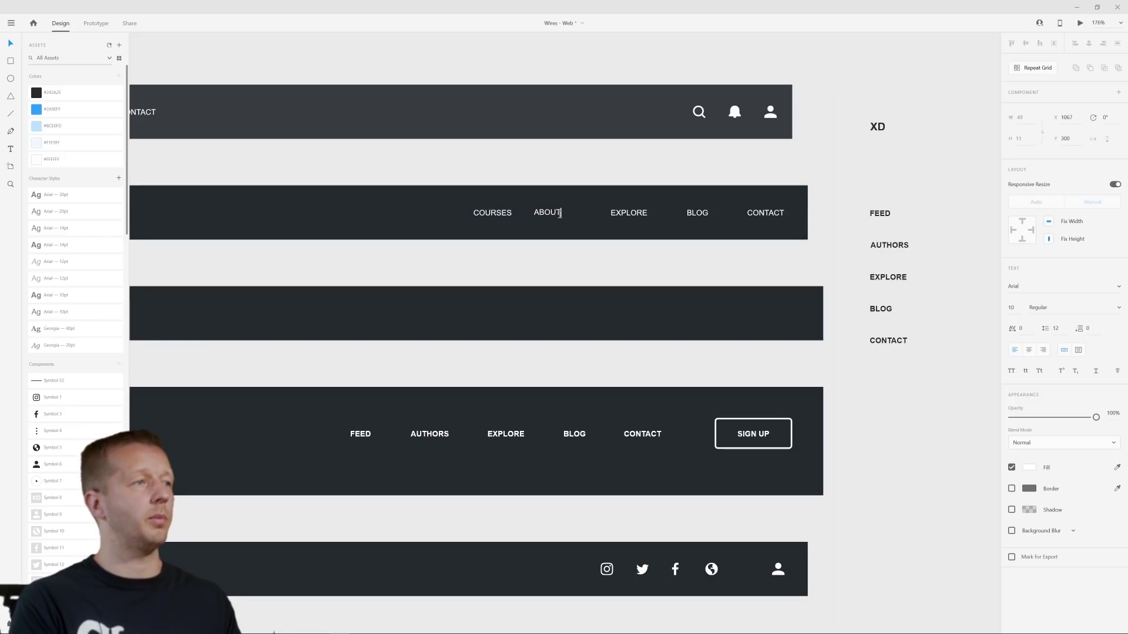
key(Escape)
- In the second nav bar, change the EXPLORE link to CART and the BLOG link to LOGIN
click(633, 210)
double_click(637, 212)
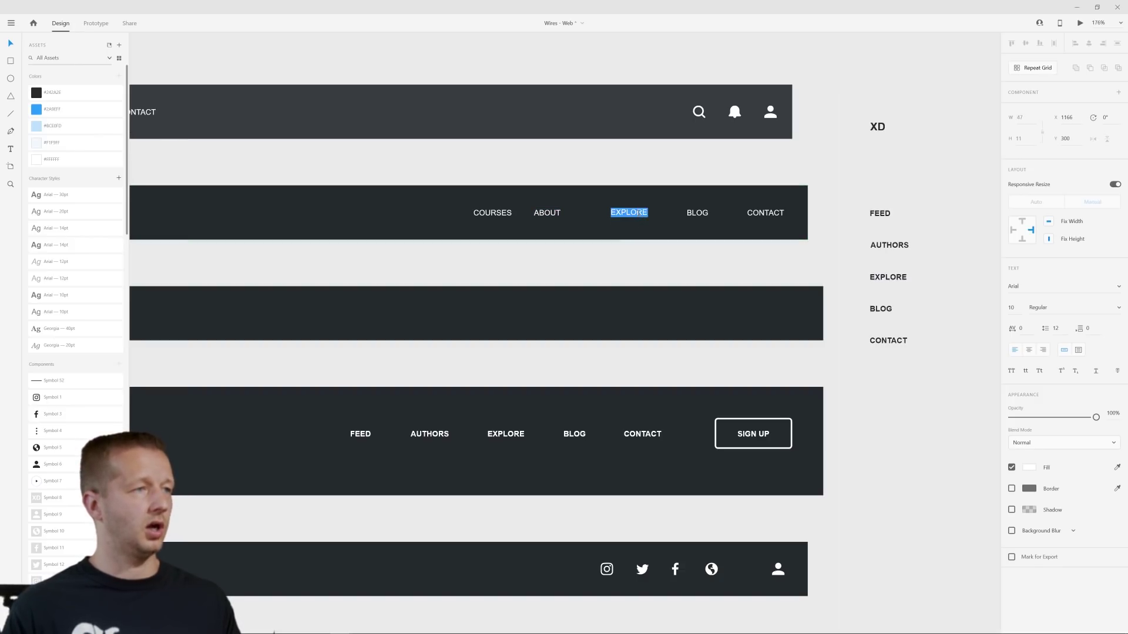
text(CART)
key(Escape)
click(692, 214)
double_click(698, 213)
text(LOGIN)
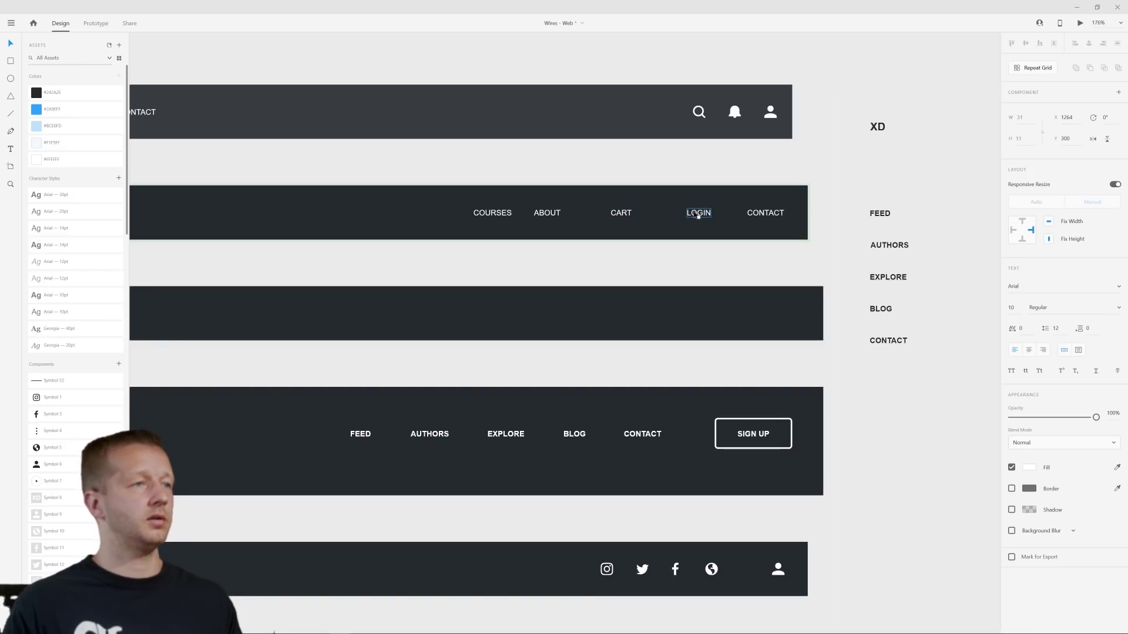
key(Escape)
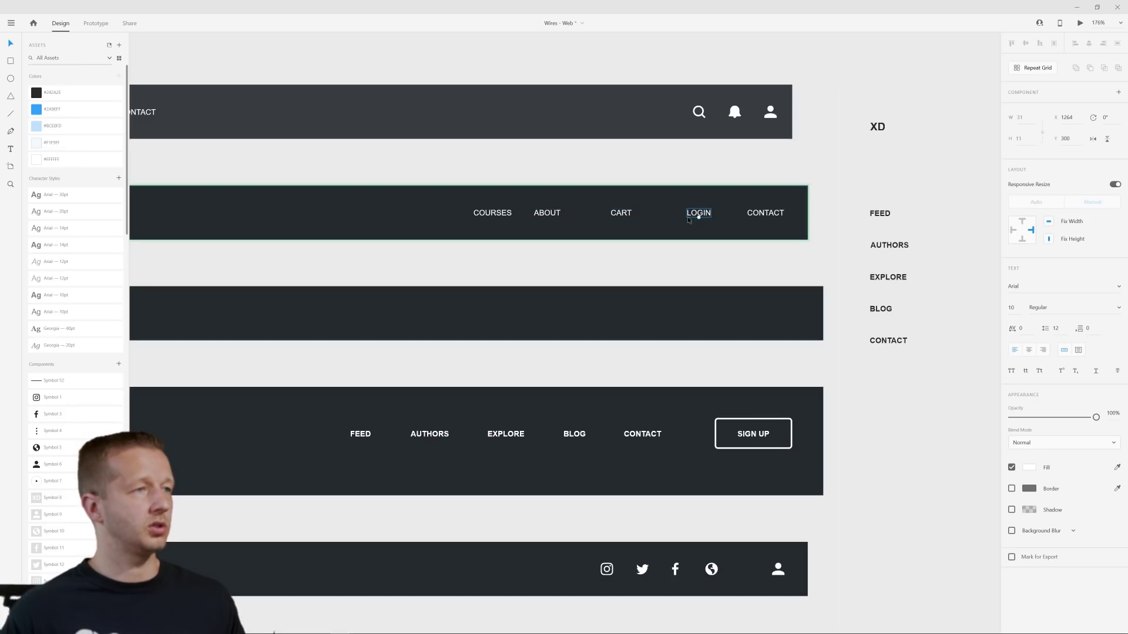
- Shift the LOGIN, CART, ABOUT and COURSES links towards CONTACT so the nav bar links are evenly spaced
drag(699, 213, 703, 215)
drag(619, 214, 645, 214)
drag(557, 214, 601, 215)
drag(495, 214, 529, 216)
- Highlight the CART link by applying the bright blue document colour and the Bold font weight
click(648, 216)
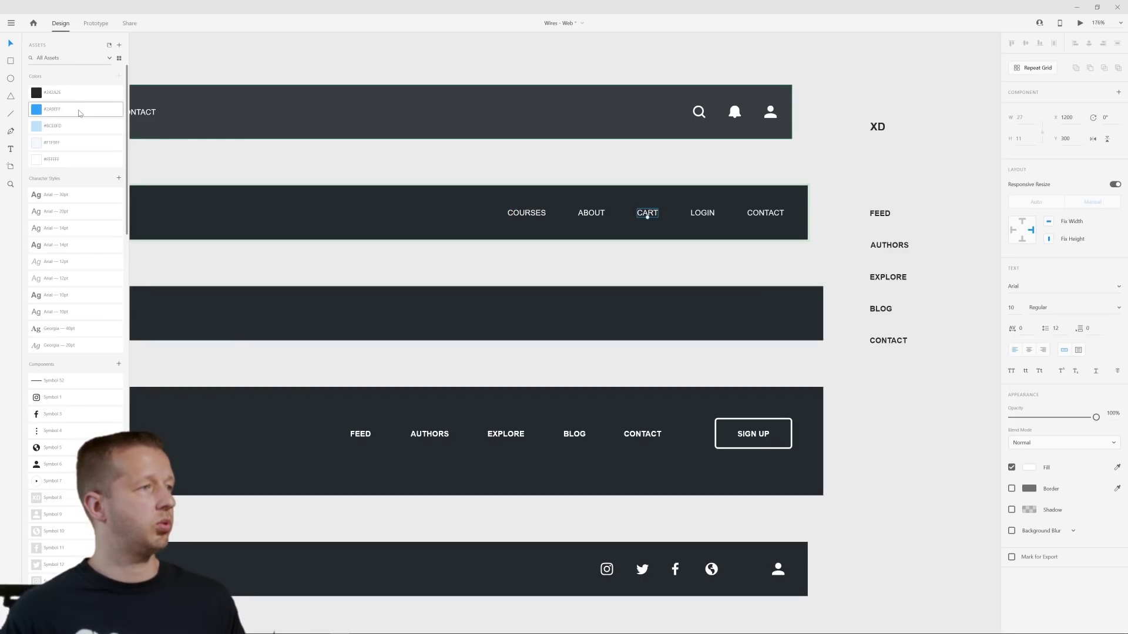
click(80, 110)
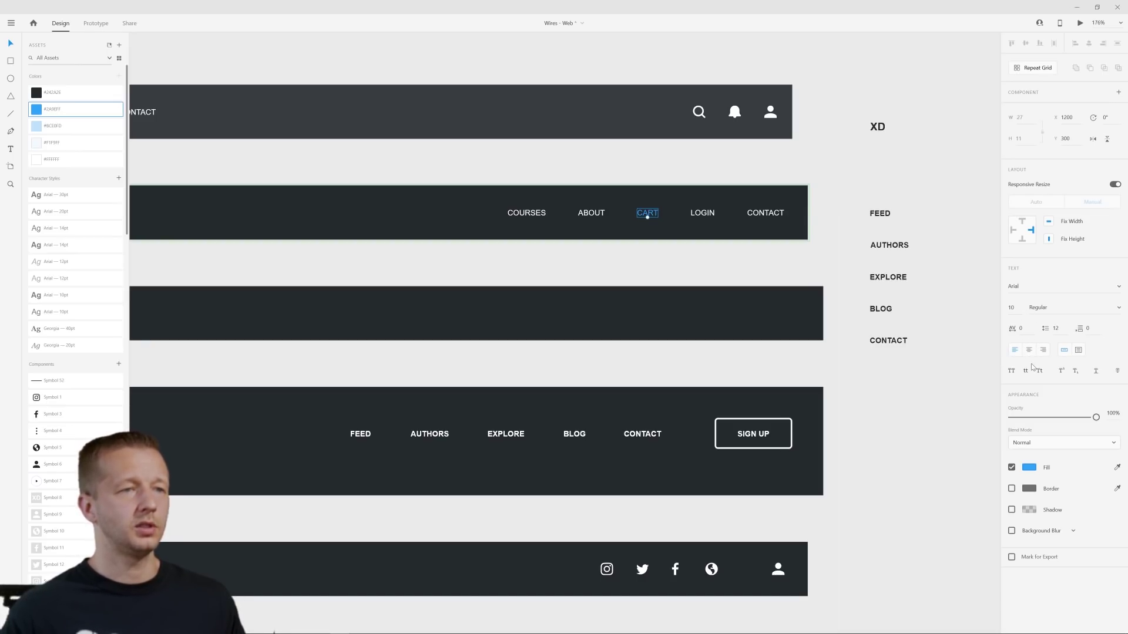
click(1118, 308)
click(1065, 377)
click(703, 262)
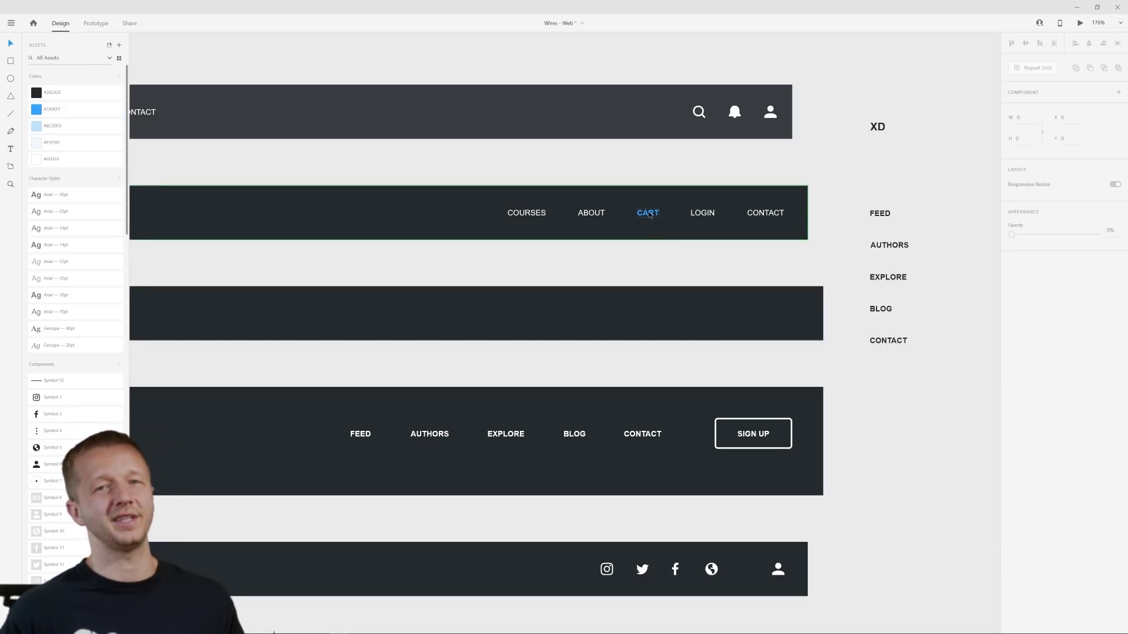
- Examine the edited second nav bar as a whole and its XD logo up close
click(668, 237)
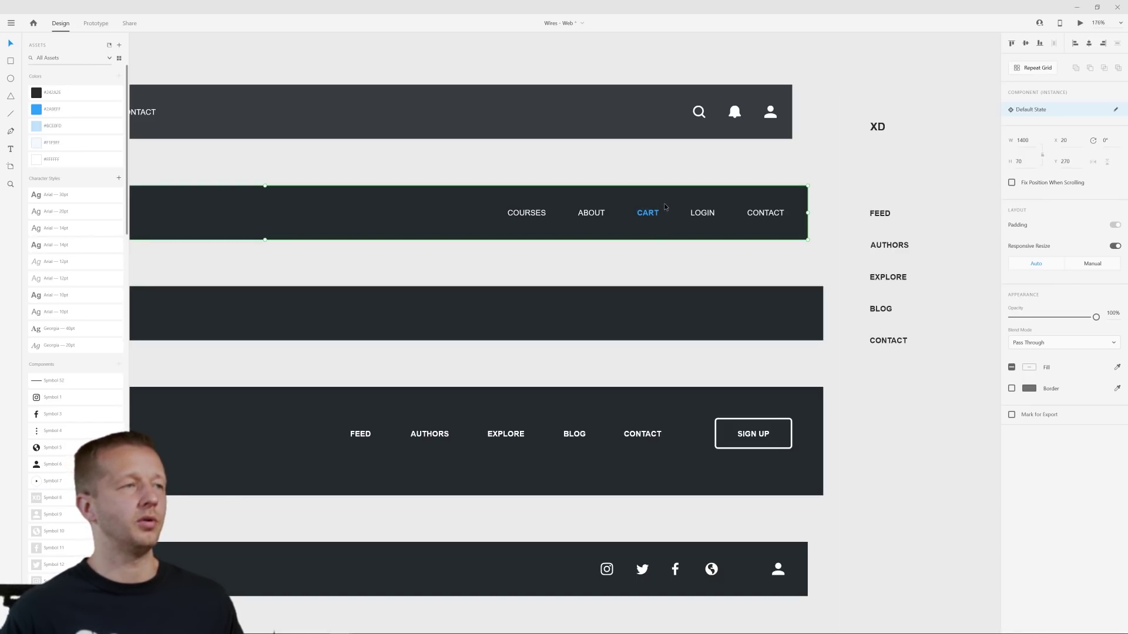
click(657, 159)
scroll(481, 174, down, 2)
scroll(482, 175, down, 2)
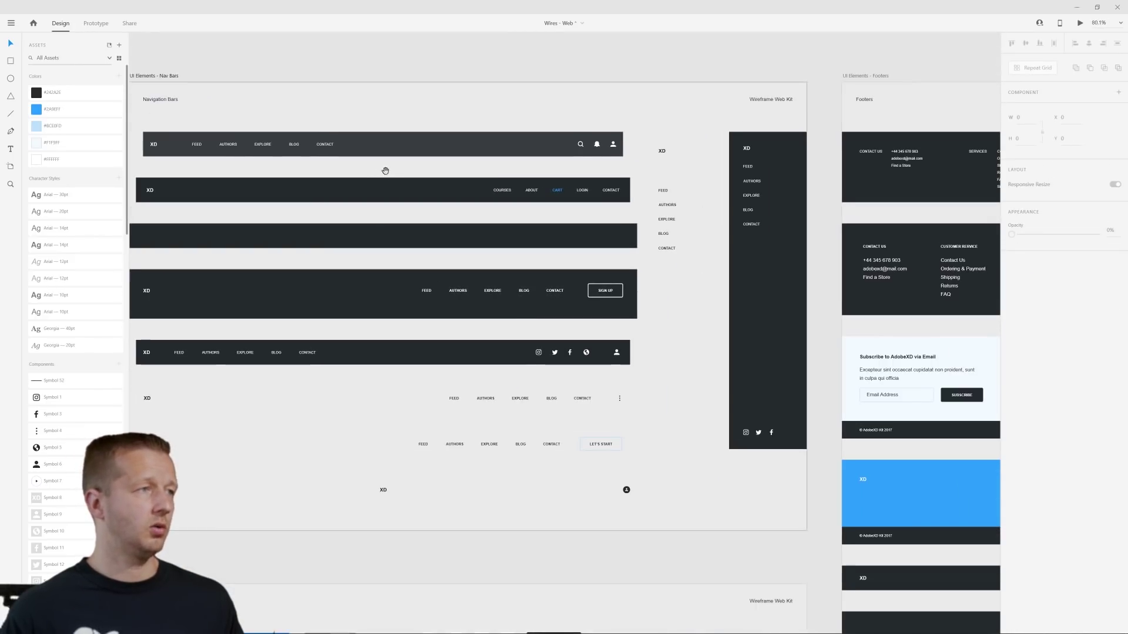
click(284, 198)
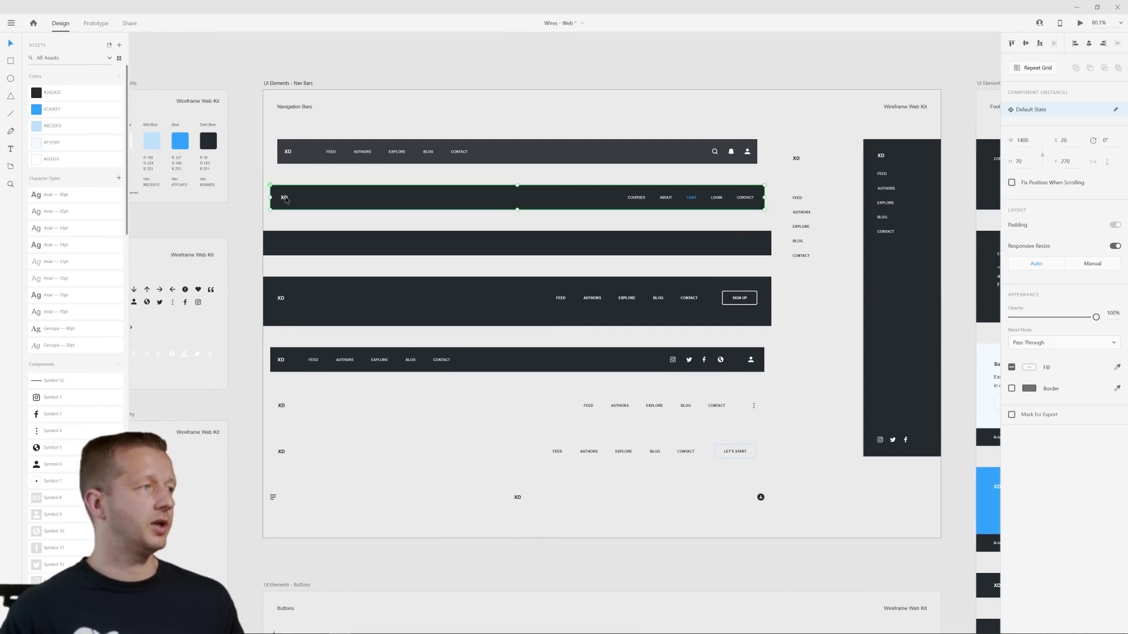
scroll(288, 203, up, 7)
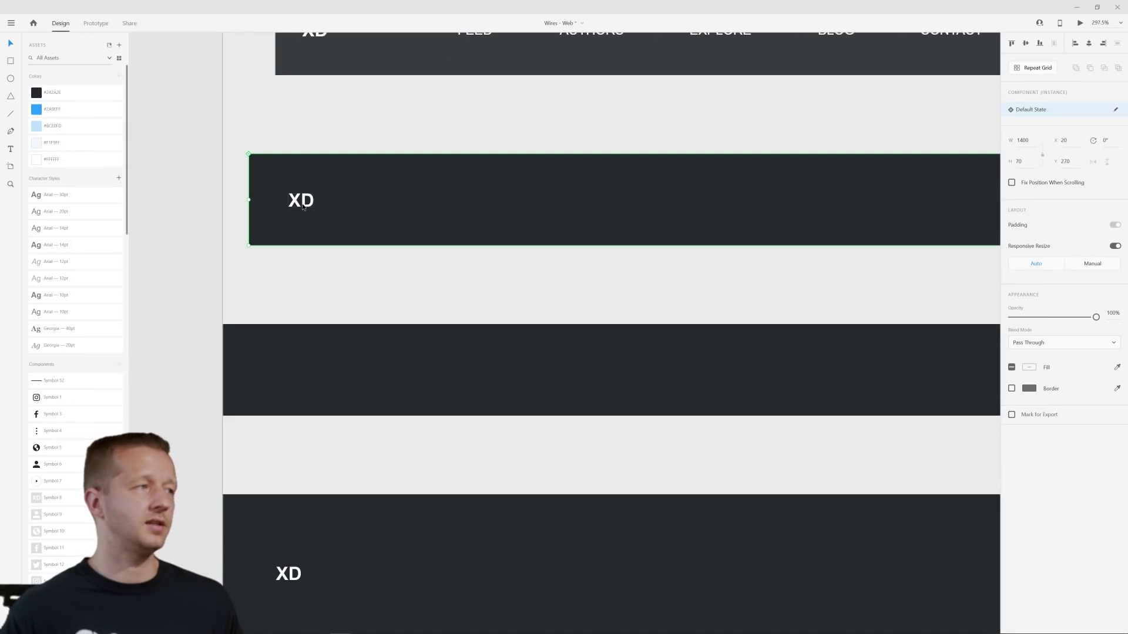
click(461, 129)
scroll(480, 144, down, 8)
drag(519, 156, 506, 194)
scroll(517, 191, up, 3)
- Copy the edited second nav bar into the Untitled-1 document and place it along the top edge of the Web 1920 – 1 artboard
click(557, 192)
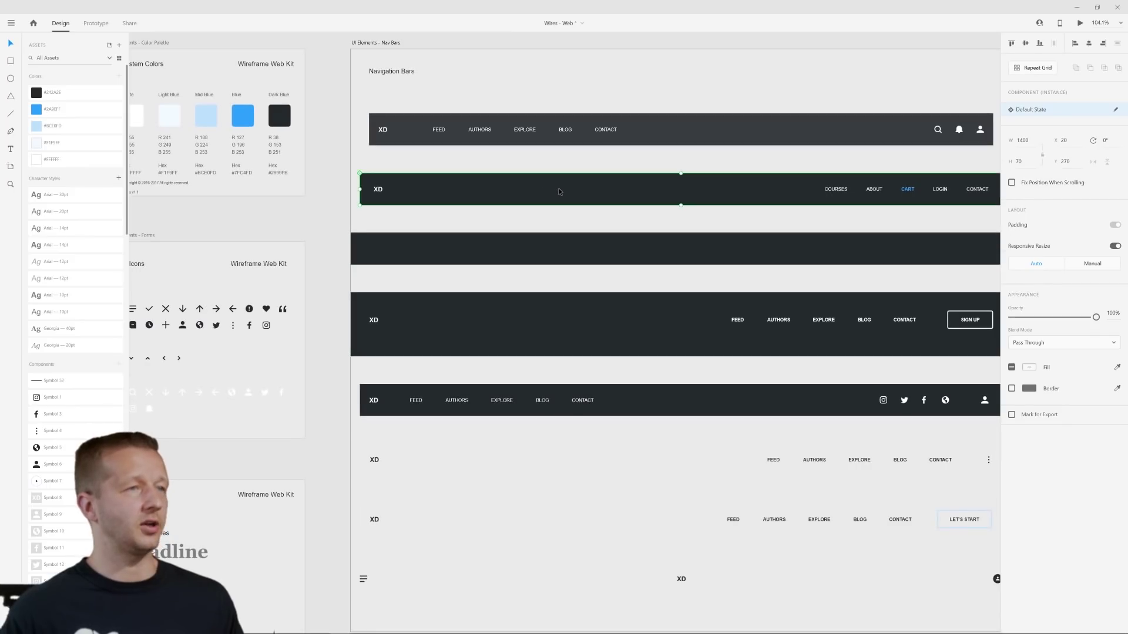
drag(636, 163, 551, 183)
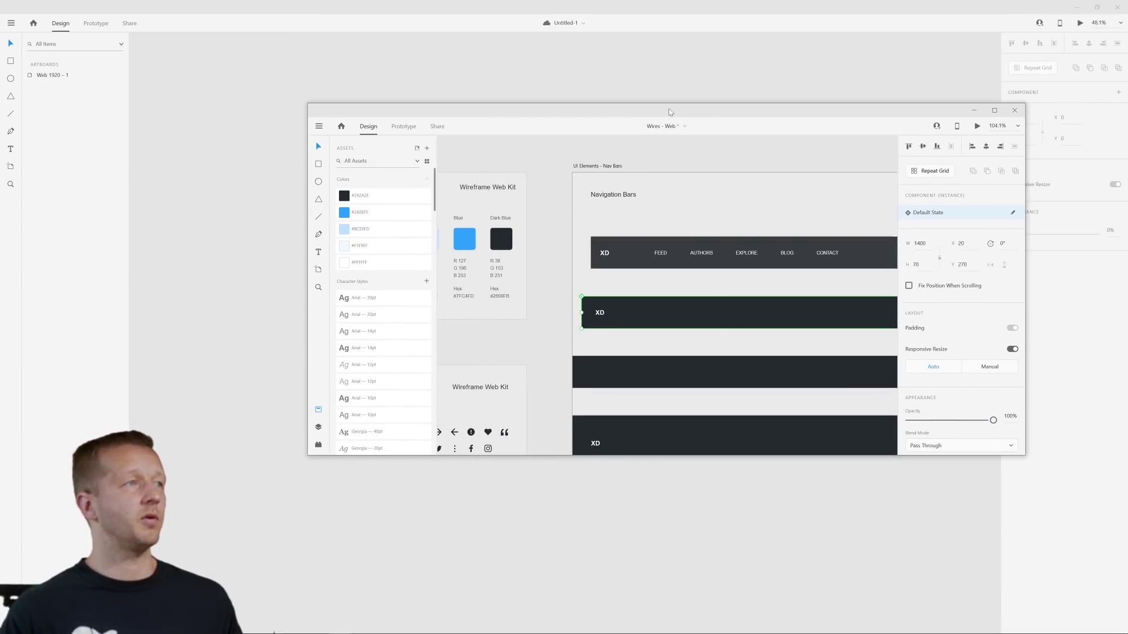
key(ctrl+v)
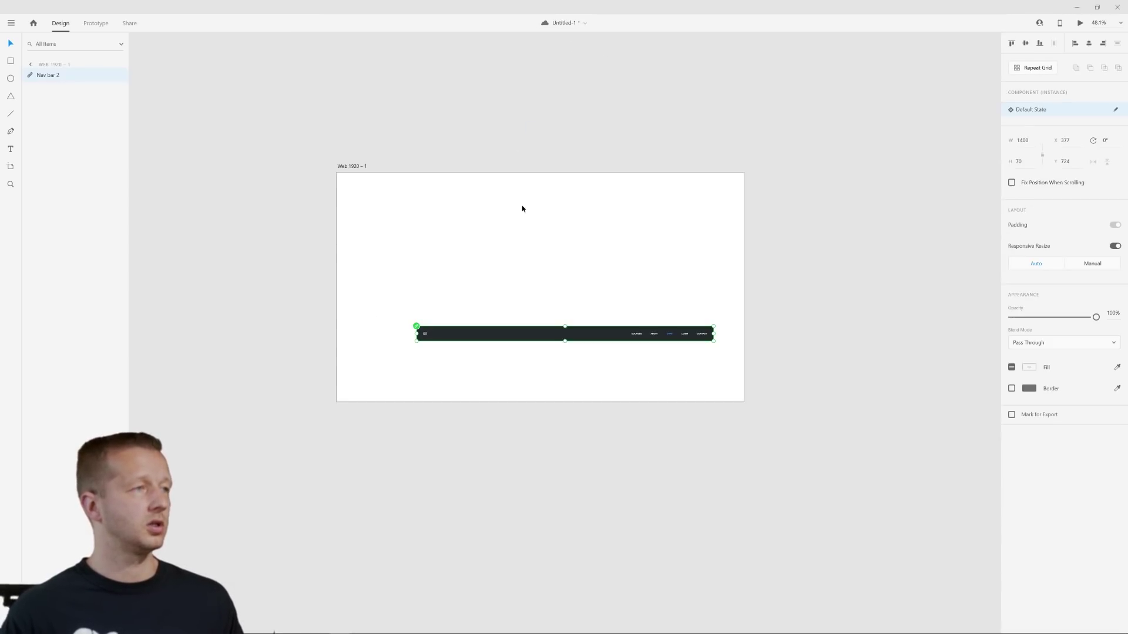
drag(523, 330, 503, 185)
- Narrow the Web 1920 – 1 artboard from both sides to the nav bar's width, keeping the nav bar aligned to its edges
click(353, 169)
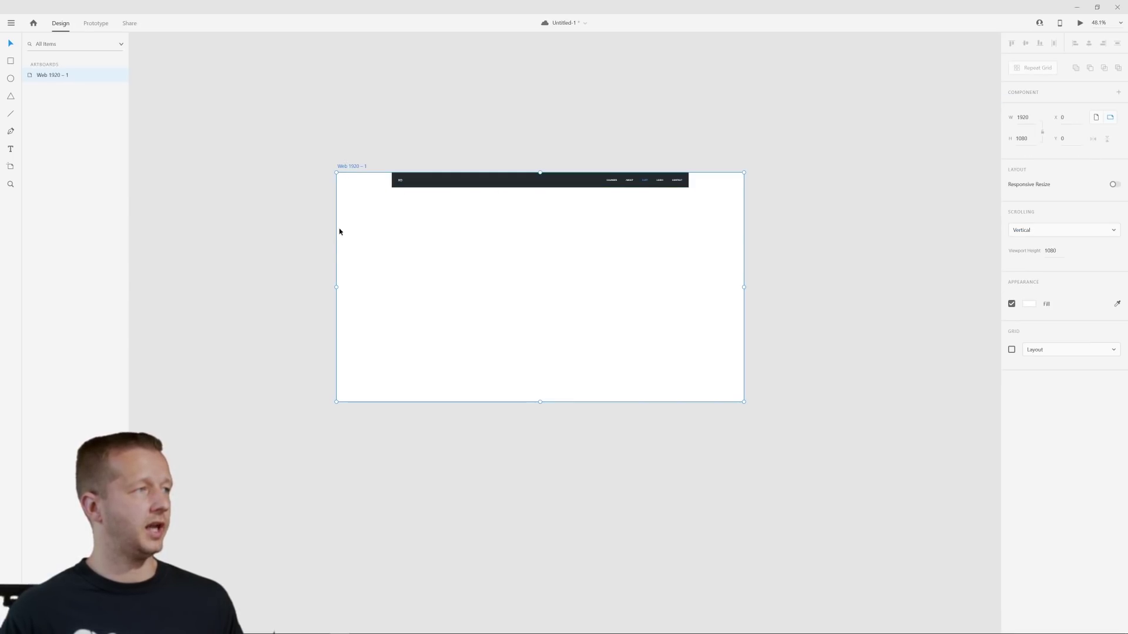
drag(336, 284, 392, 257)
drag(504, 185, 449, 188)
click(421, 168)
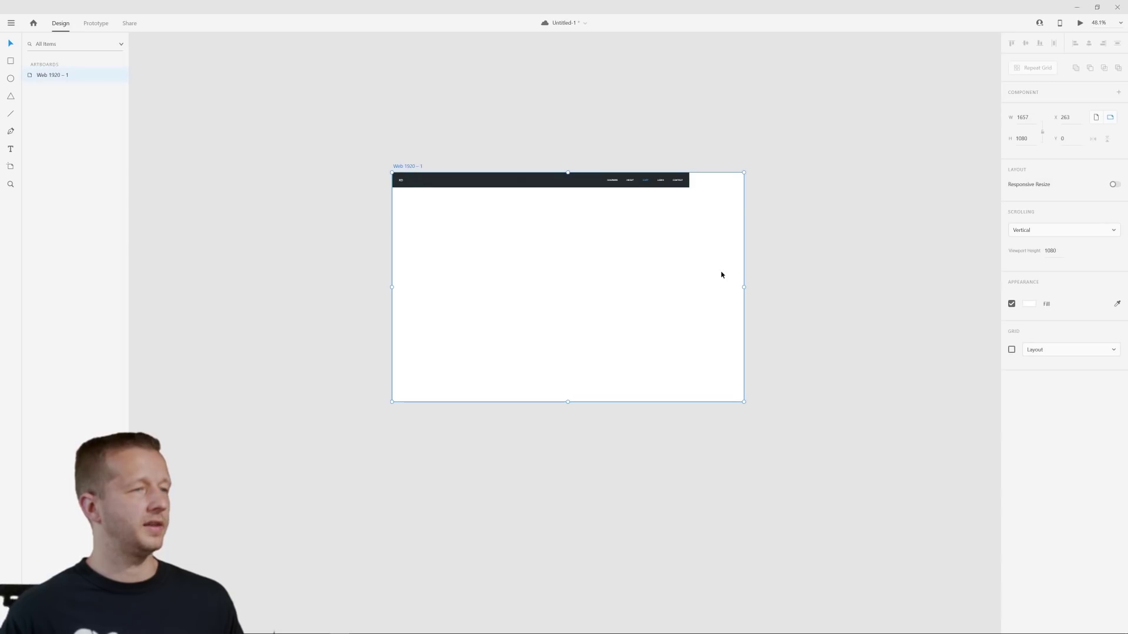
drag(744, 287, 689, 285)
click(752, 232)
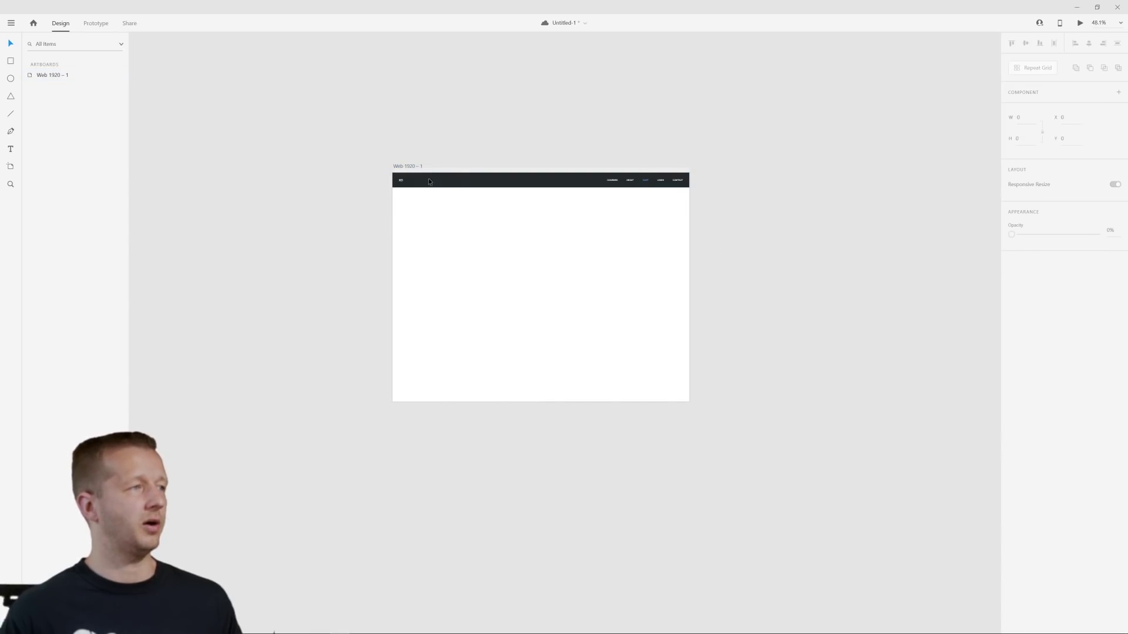
scroll(440, 204, up, 4)
drag(538, 220, 368, 251)
scroll(578, 239, down, 2)
click(611, 201)
click(628, 250)
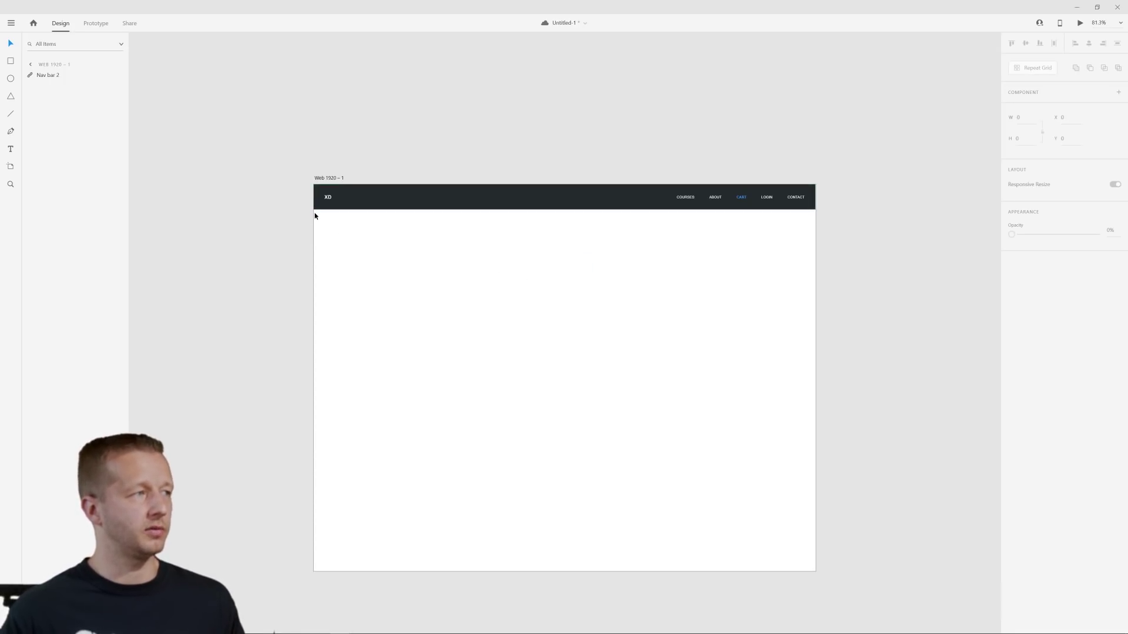
drag(315, 217, 812, 342)
drag(464, 264, 659, 288)
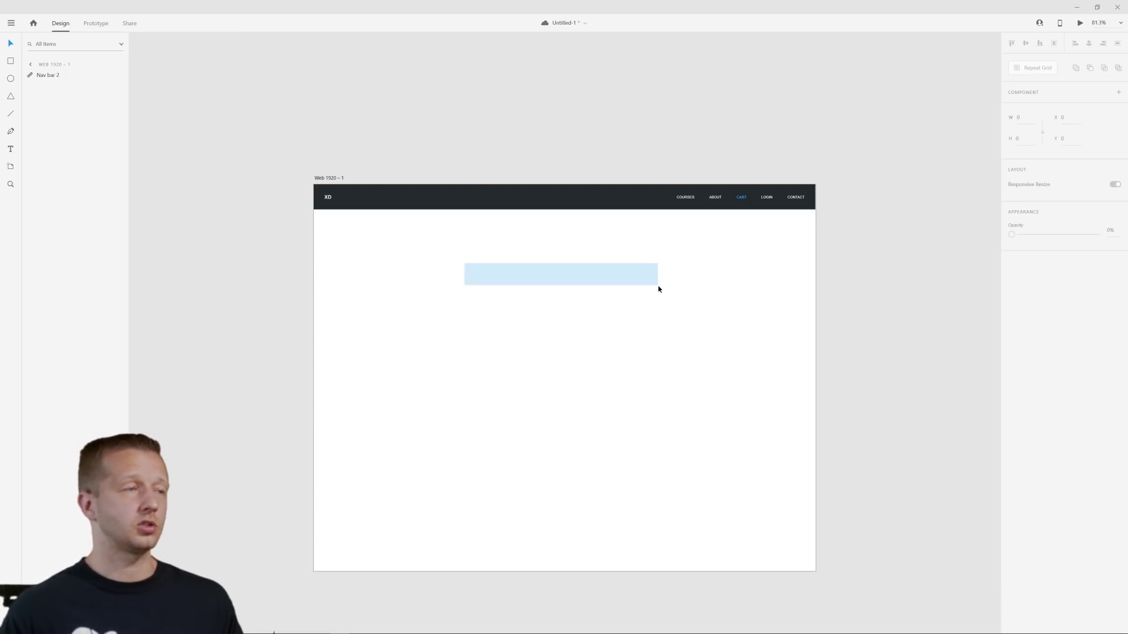
drag(659, 288, 665, 286)
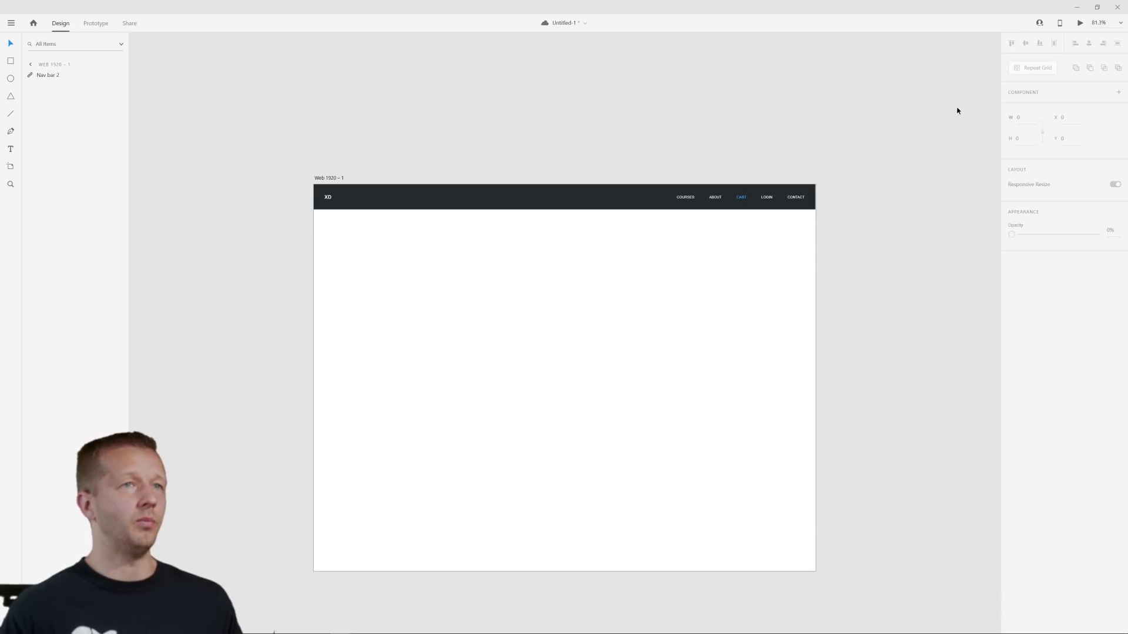
- Switch to the Wires - Web document, find the 9 Landing artboard in Landing Sections, and pick its hero video block for copying
click(1076, 7)
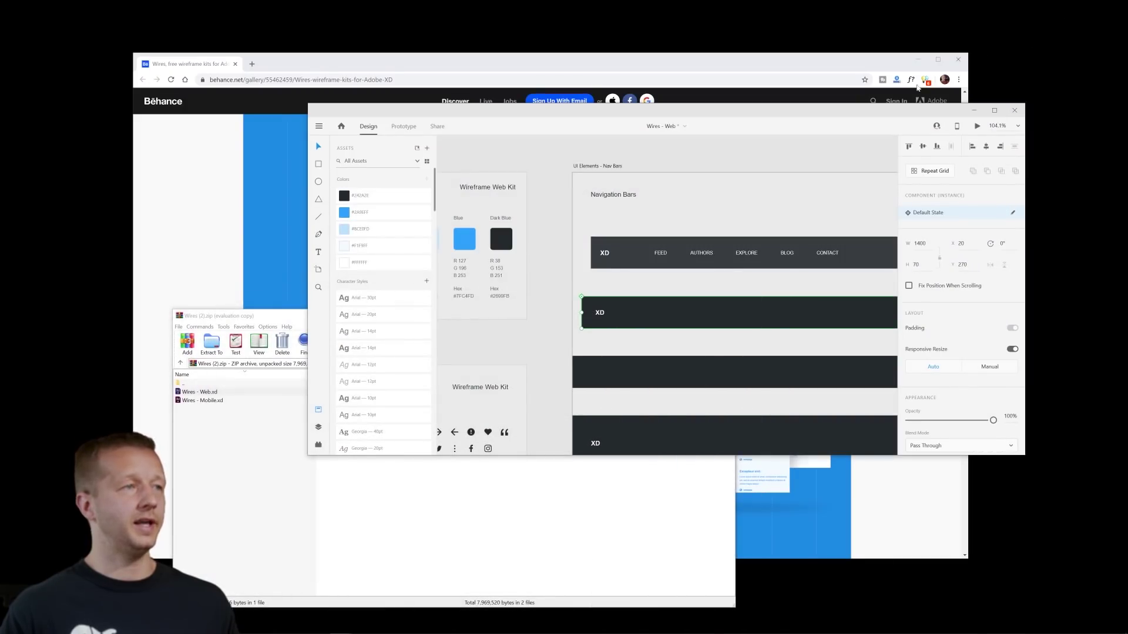
double_click(725, 108)
click(241, 222)
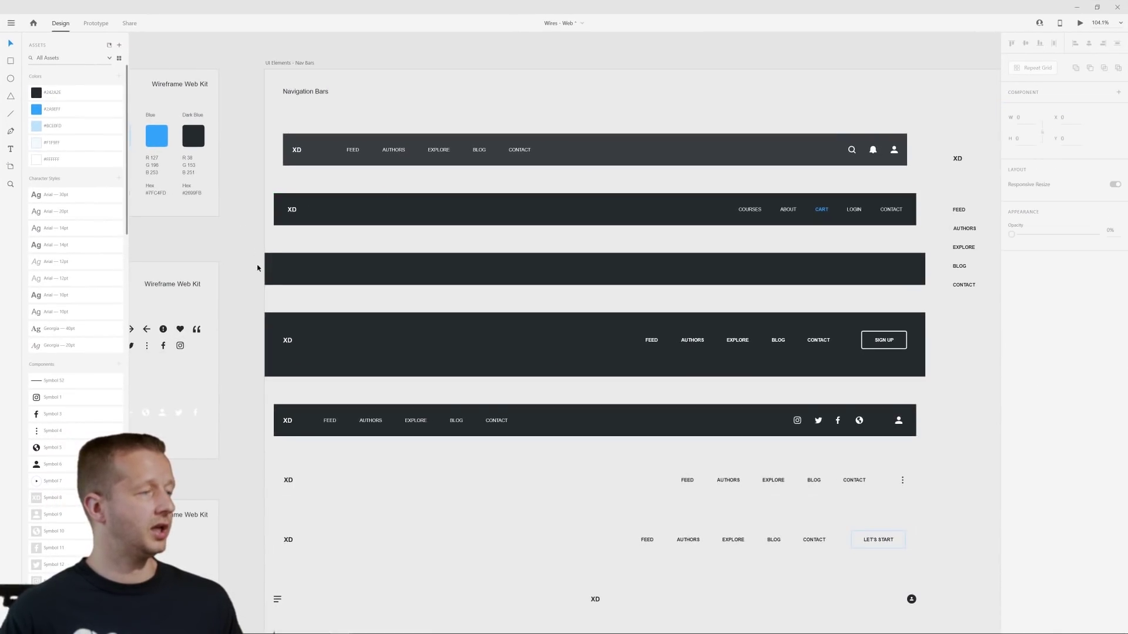
key(ctrl+0)
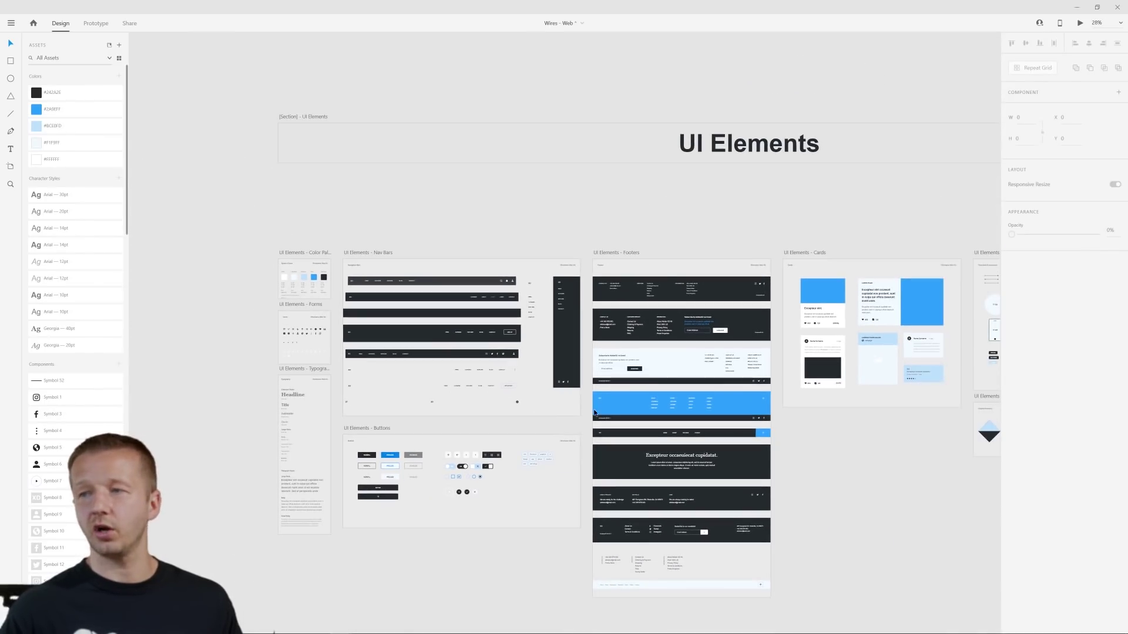
scroll(641, 403, down, 2)
drag(792, 453, 509, 397)
drag(945, 441, 611, 390)
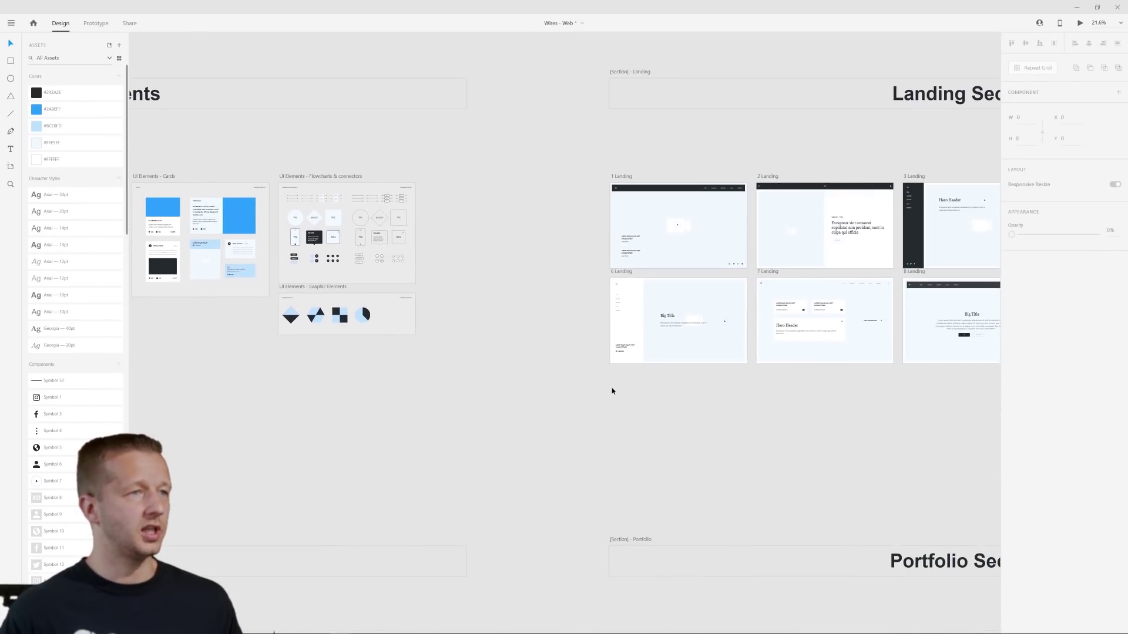
scroll(611, 390, down, 4)
drag(736, 416, 488, 416)
scroll(539, 330, up, 3)
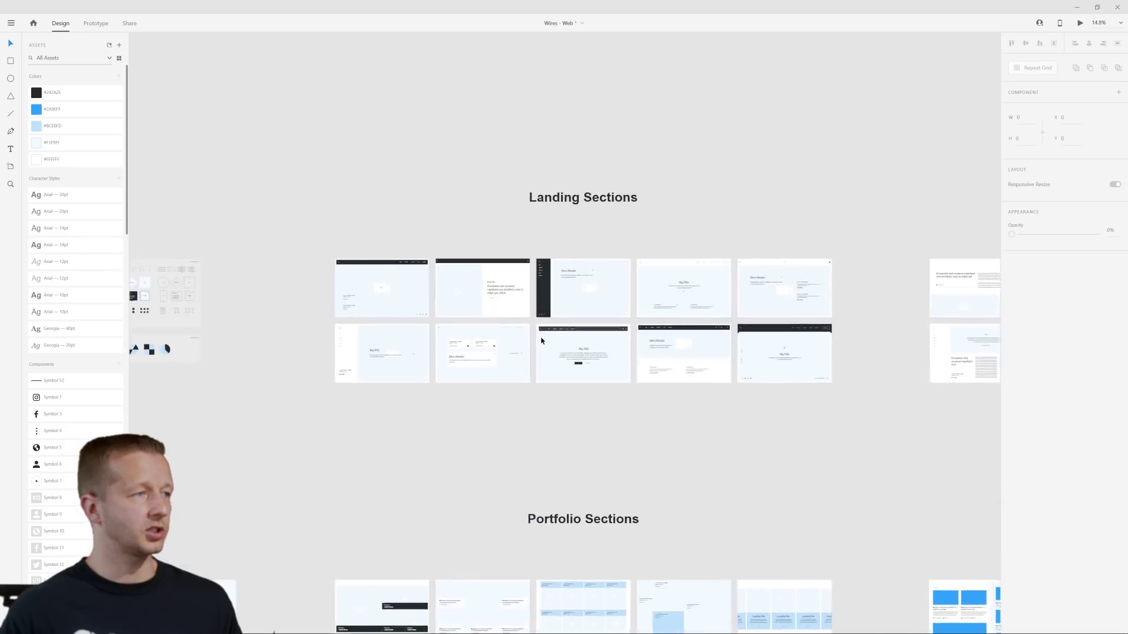
scroll(718, 406, up, 8)
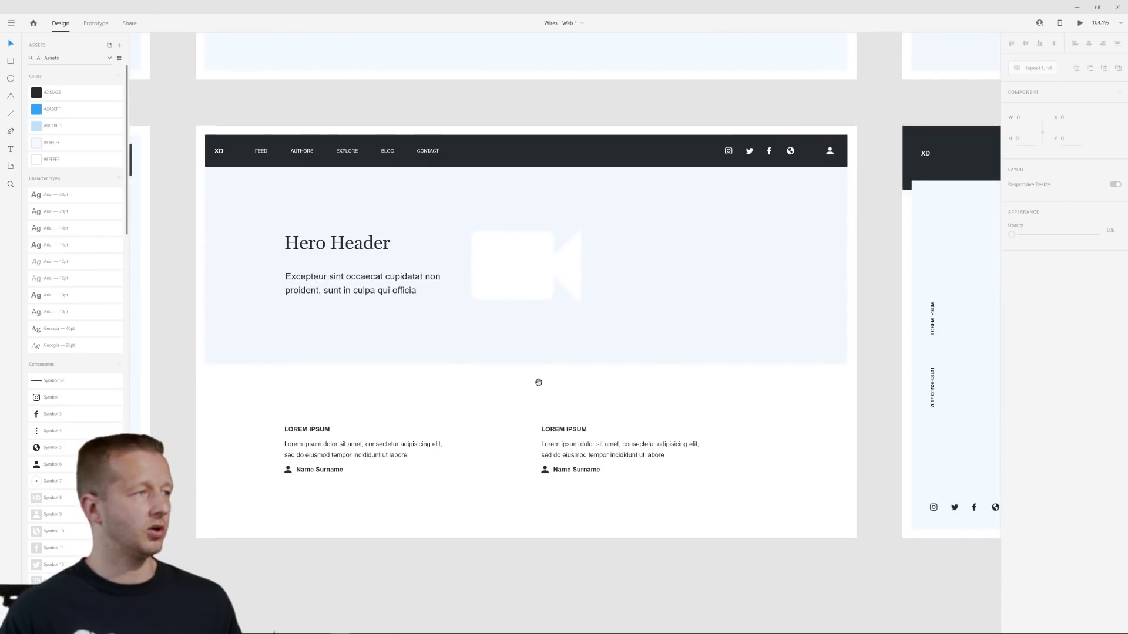
click(607, 221)
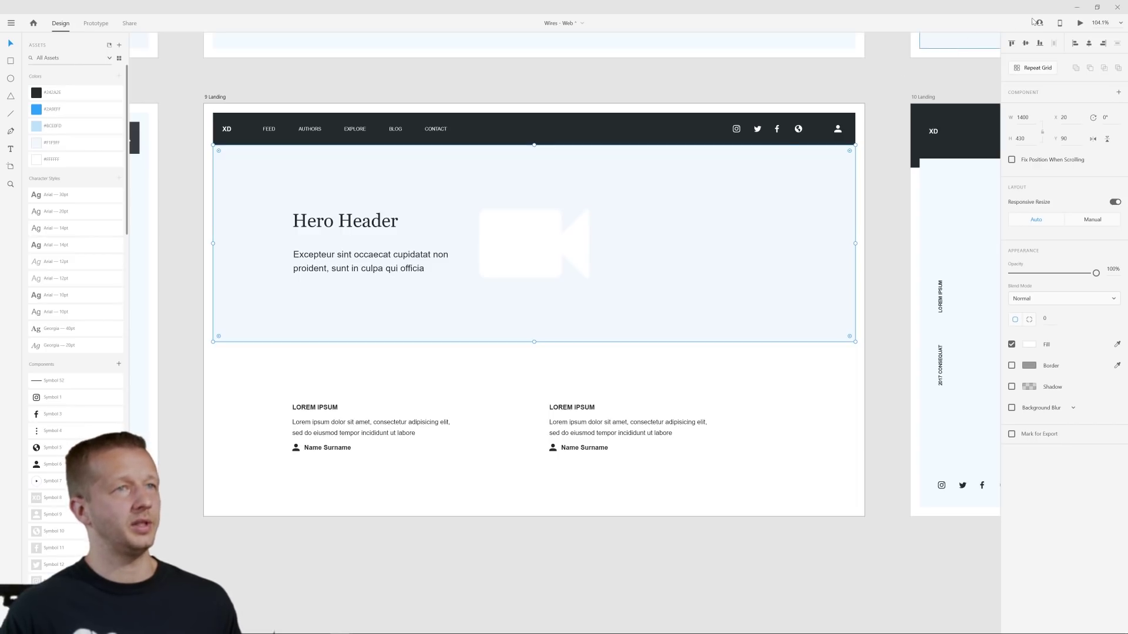
- Close the leftover Wires zip archive windows, the Behance browser window and the VLC media player
click(1076, 7)
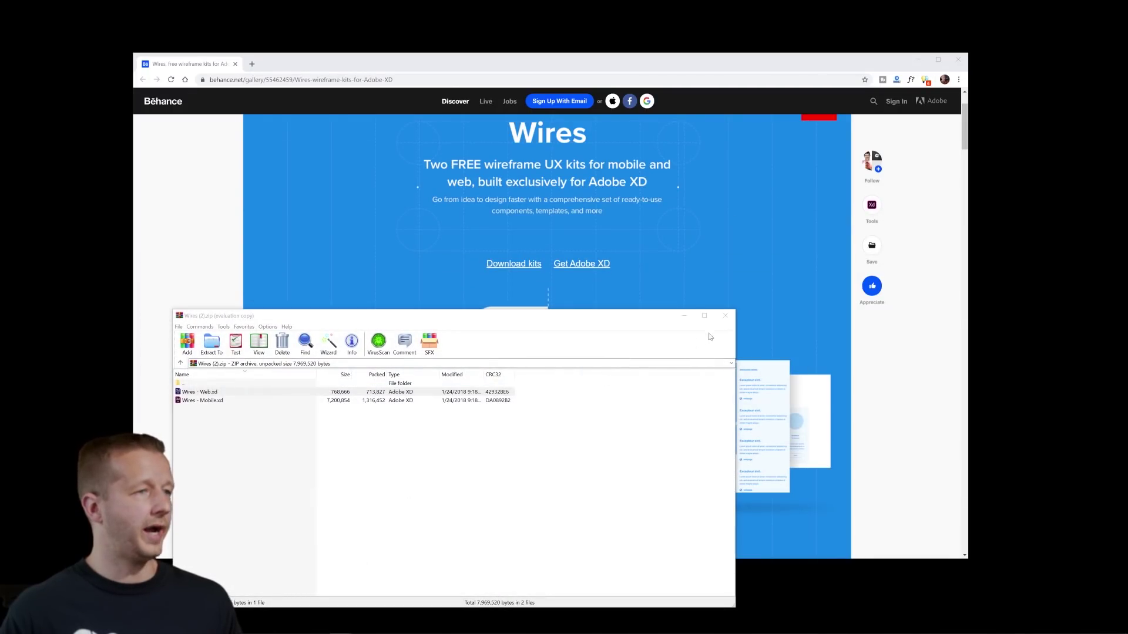
click(725, 315)
click(958, 59)
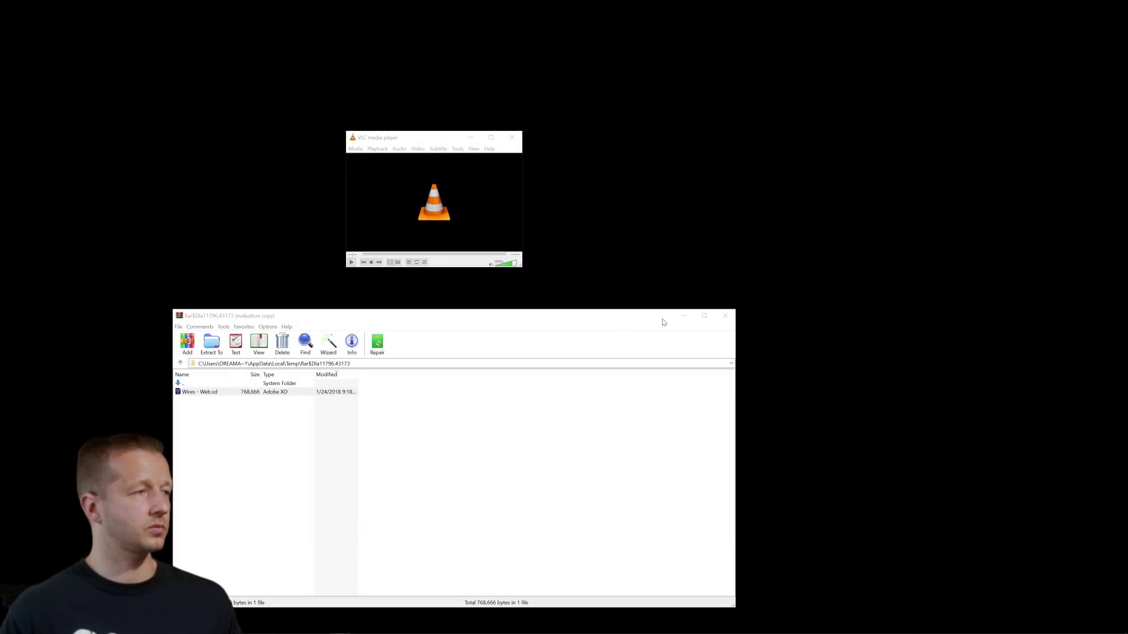
click(725, 316)
click(502, 164)
key(ctrl+q)
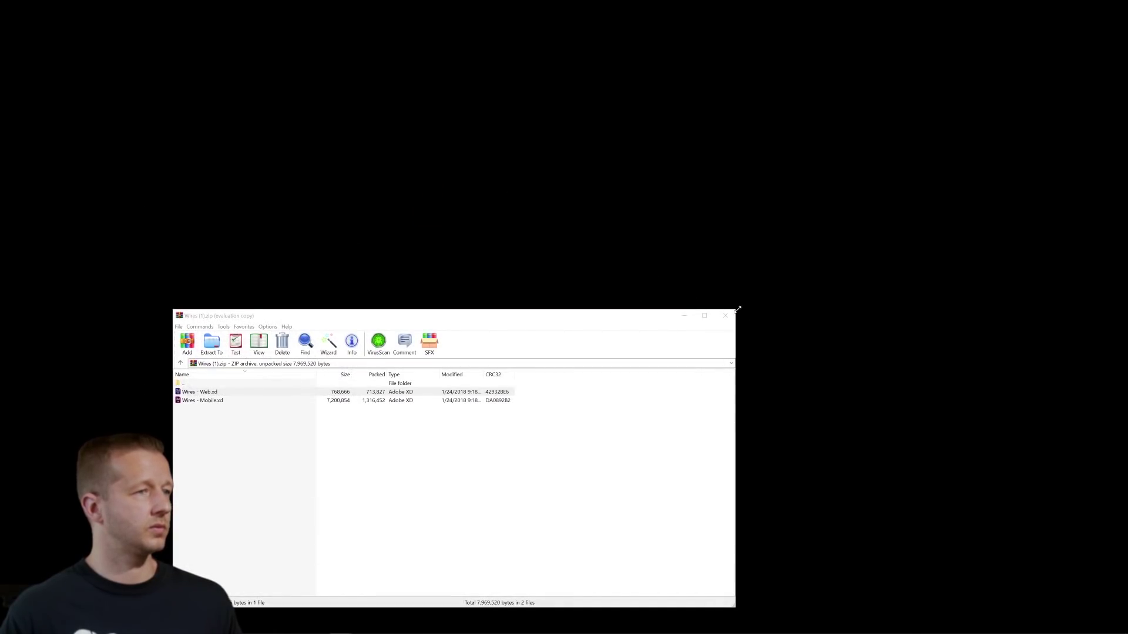
click(727, 316)
- Paste the hero video block into the Untitled-1 document and place it directly beneath the nav bar
mouse_move(399, 632)
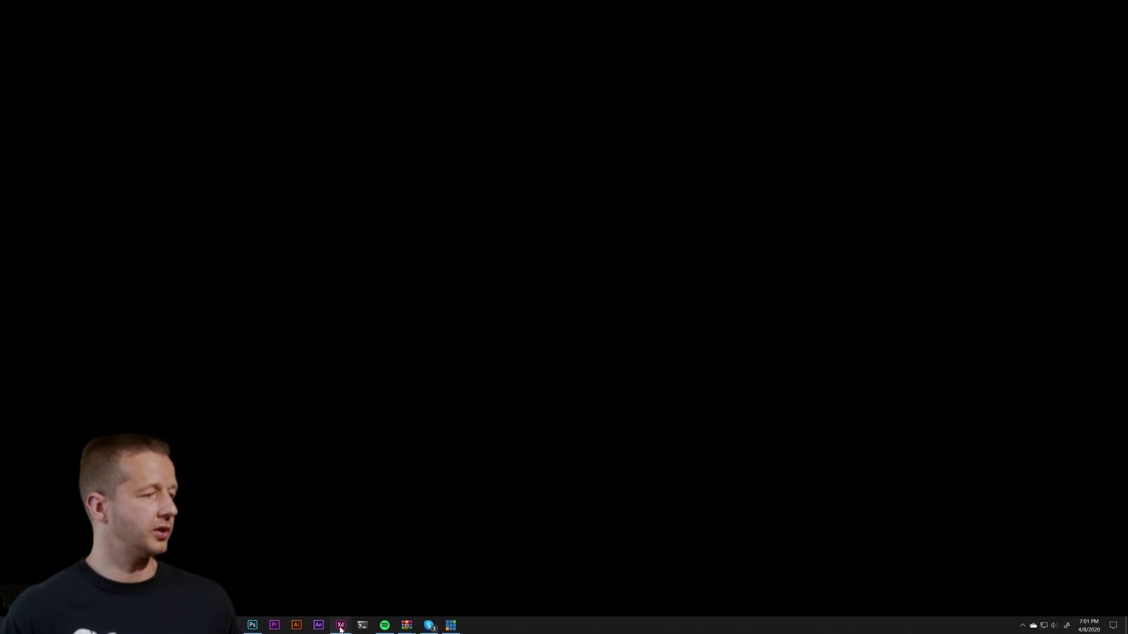
mouse_move(340, 625)
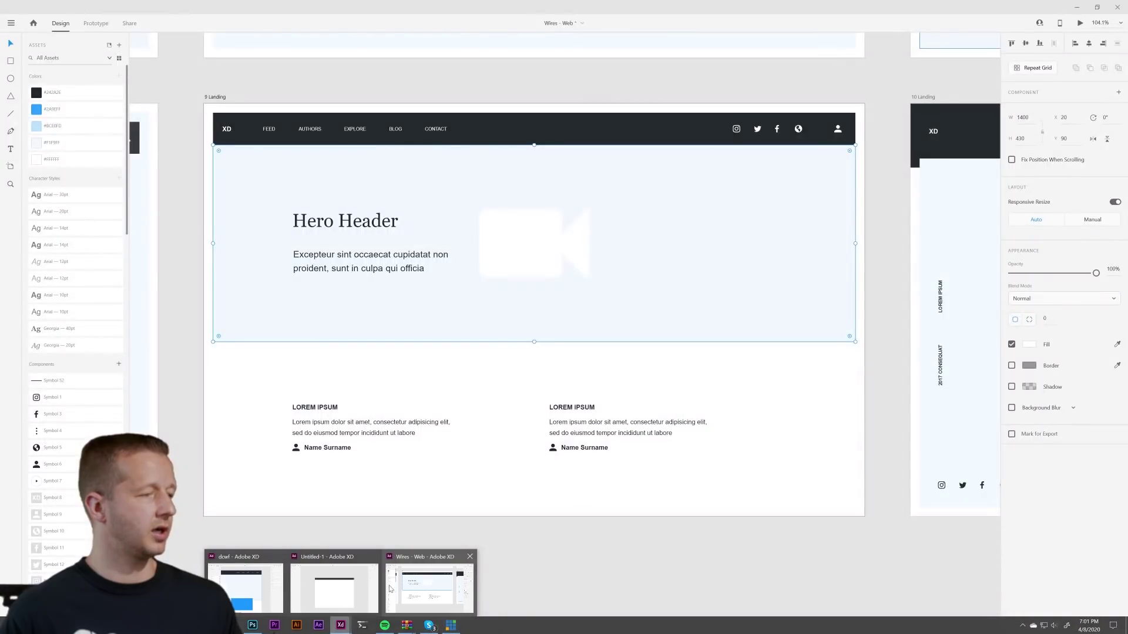
click(354, 586)
key(ctrl+v)
drag(574, 311, 568, 303)
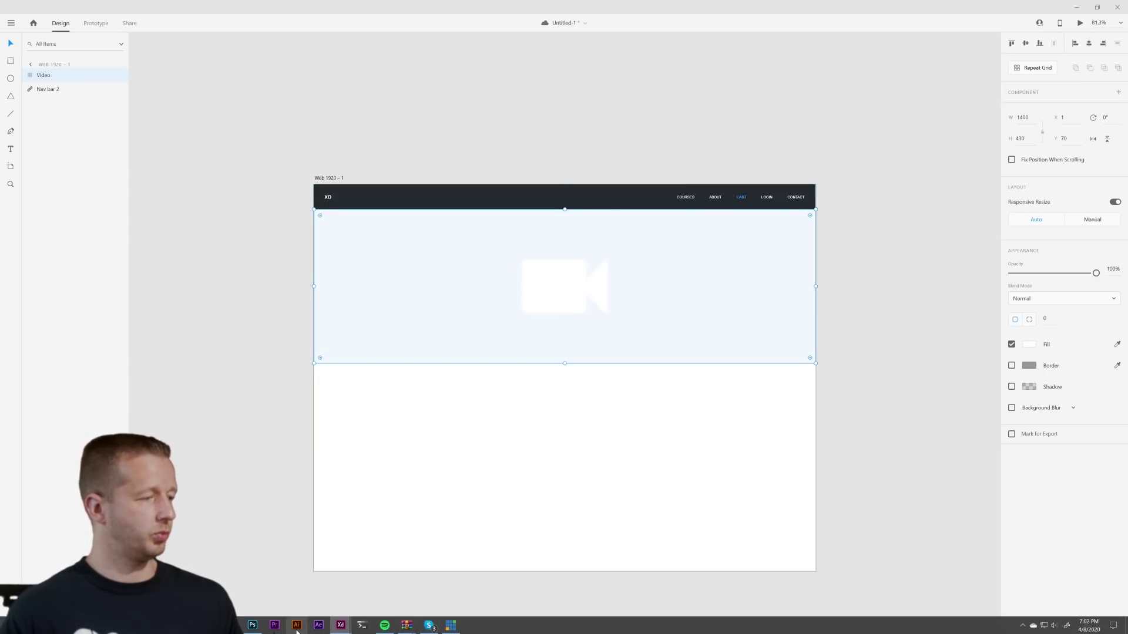
- Replace the pasted video block with 9 Landing's full hero, including its header text, directly beneath the nav bar, and save Untitled-1
mouse_move(340, 625)
click(416, 600)
drag(182, 189, 750, 298)
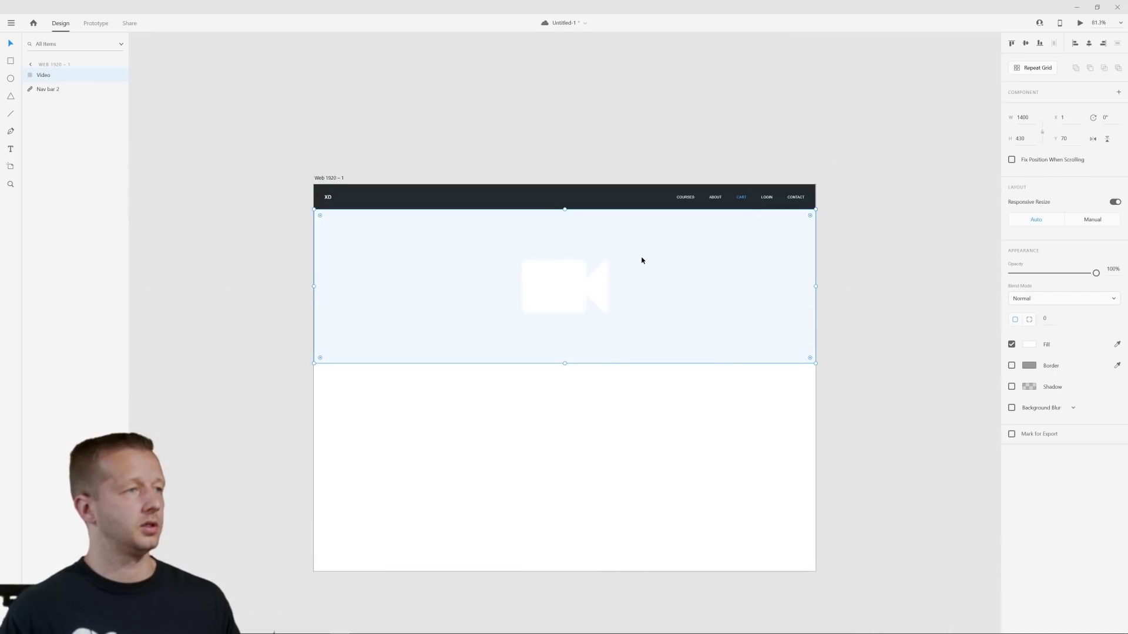
key(Delete)
key(ctrl+v)
drag(556, 282, 548, 278)
click(544, 375)
click(423, 274)
click(609, 408)
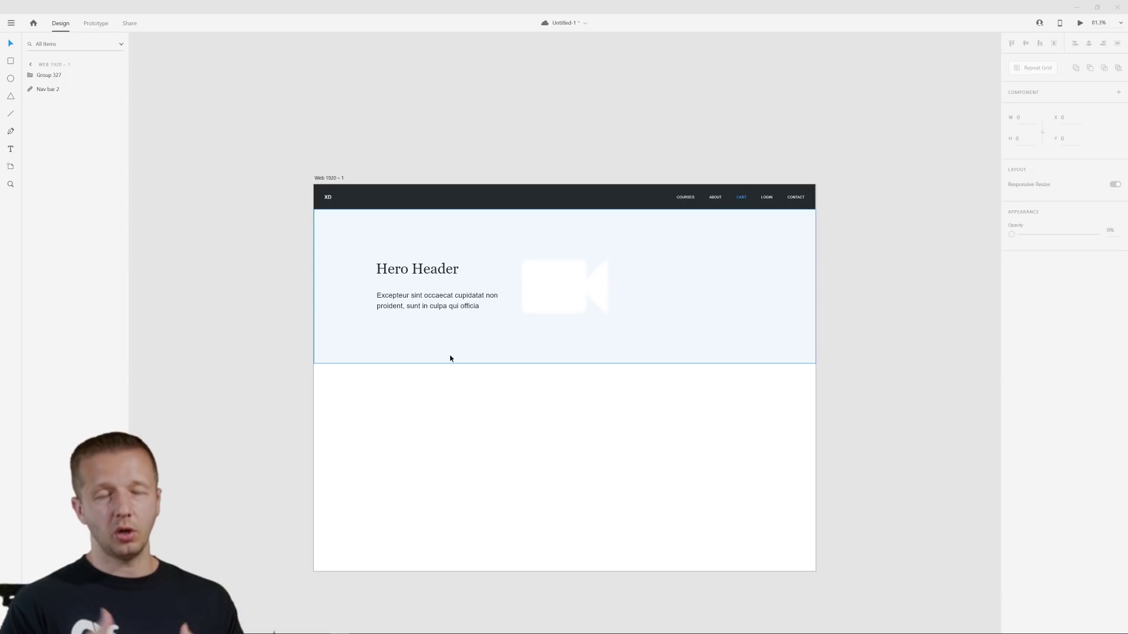
key(ctrl+s)
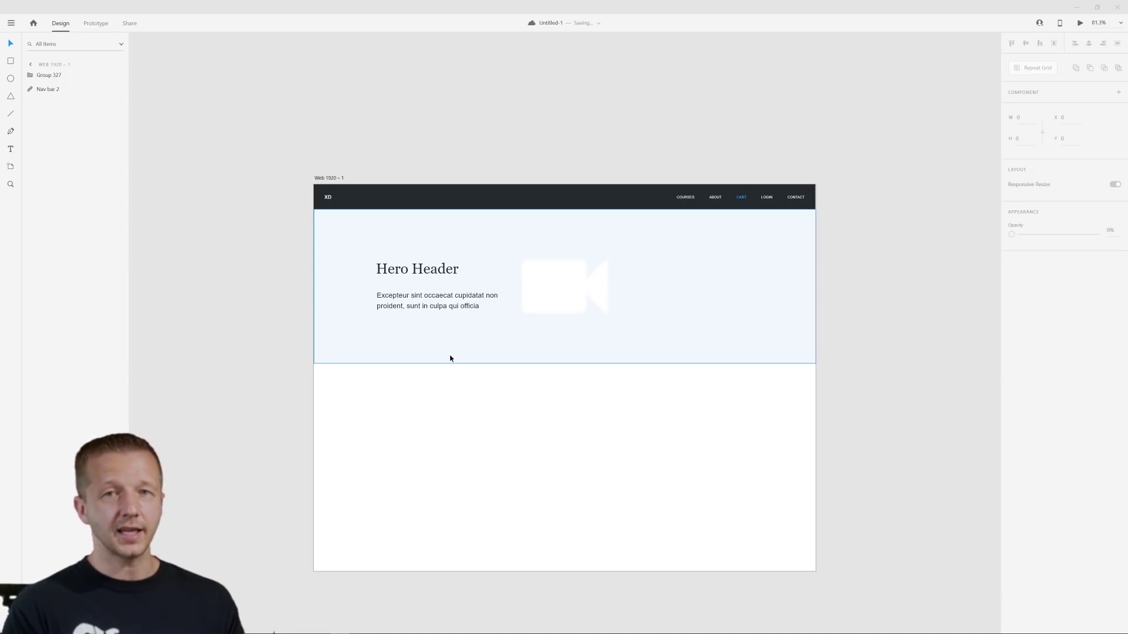
- View the finished dcwf document as a layout reference for the page, then return to Untitled-1
click(1077, 8)
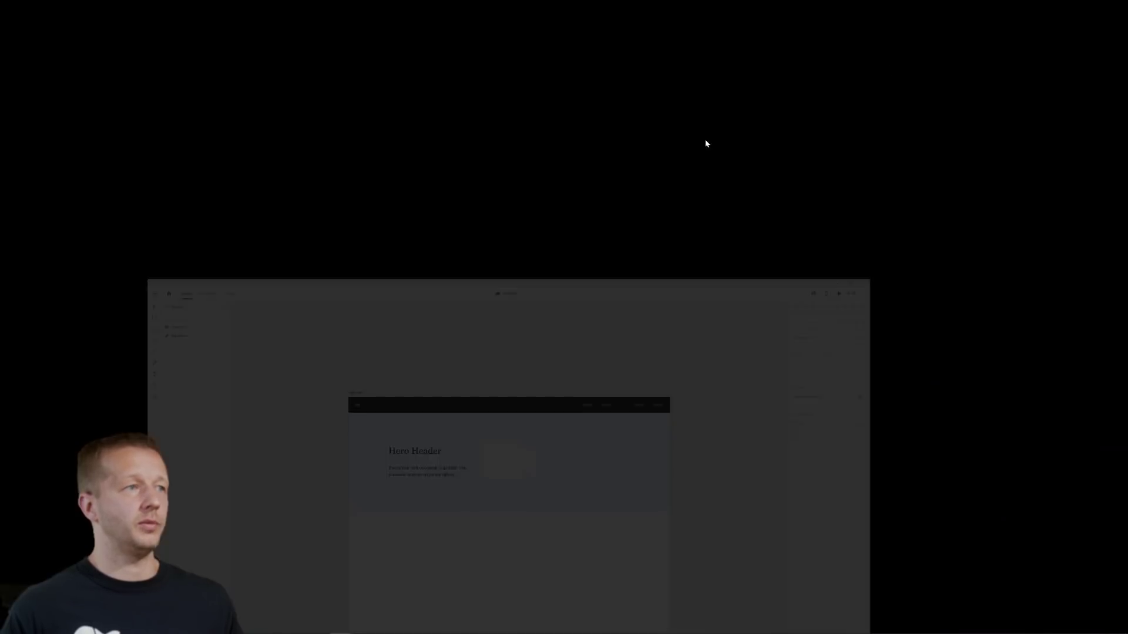
mouse_move(342, 625)
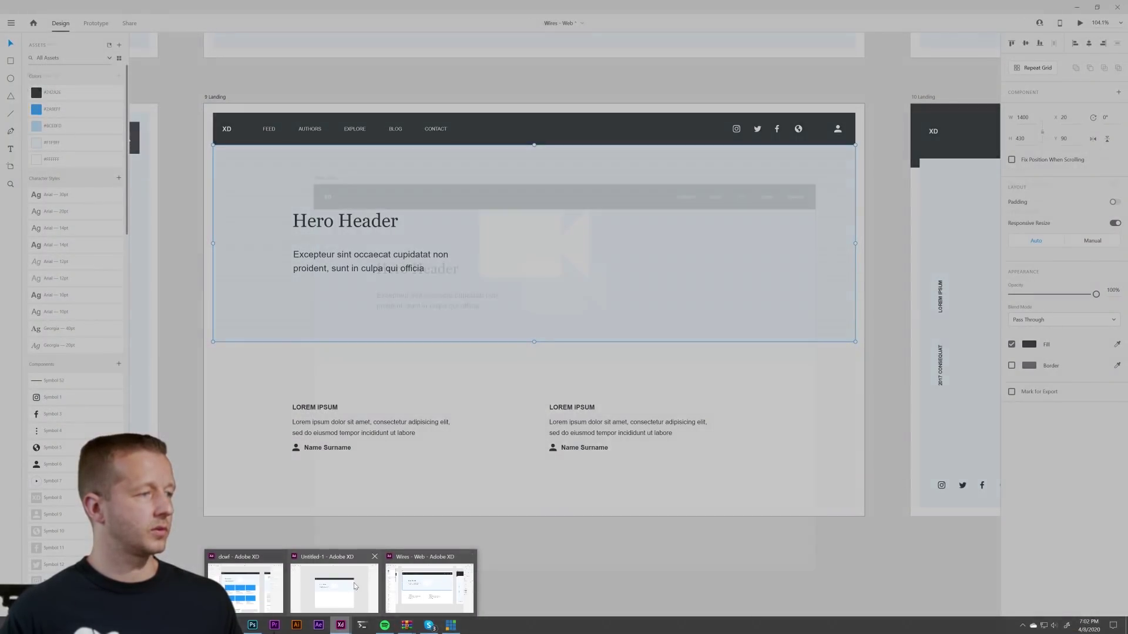
click(354, 586)
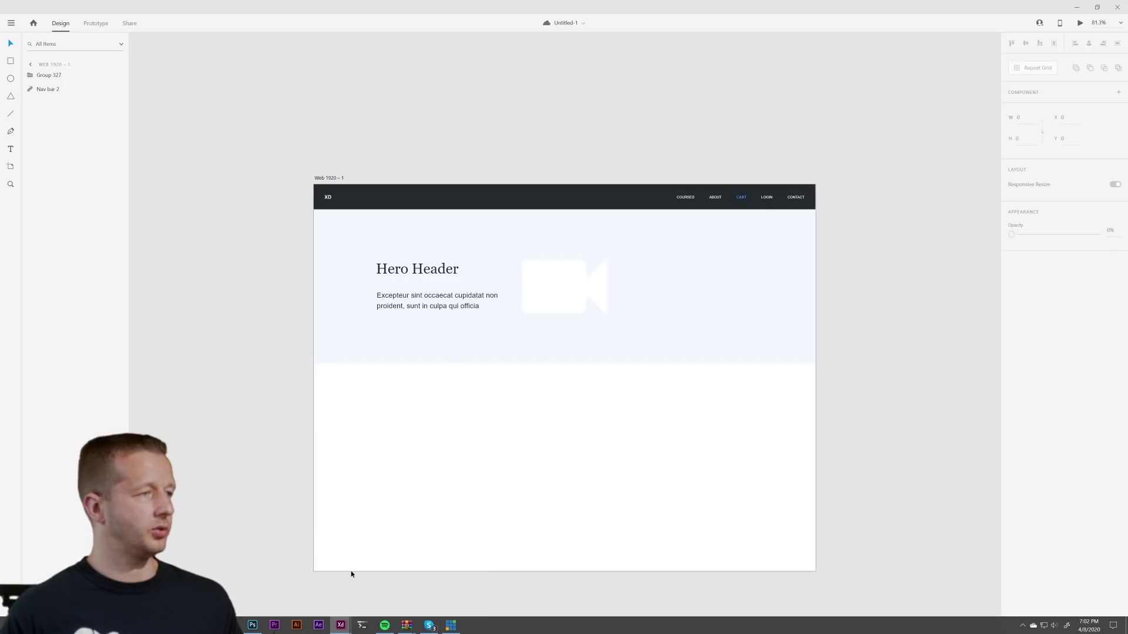
drag(1127, 66, 322, 82)
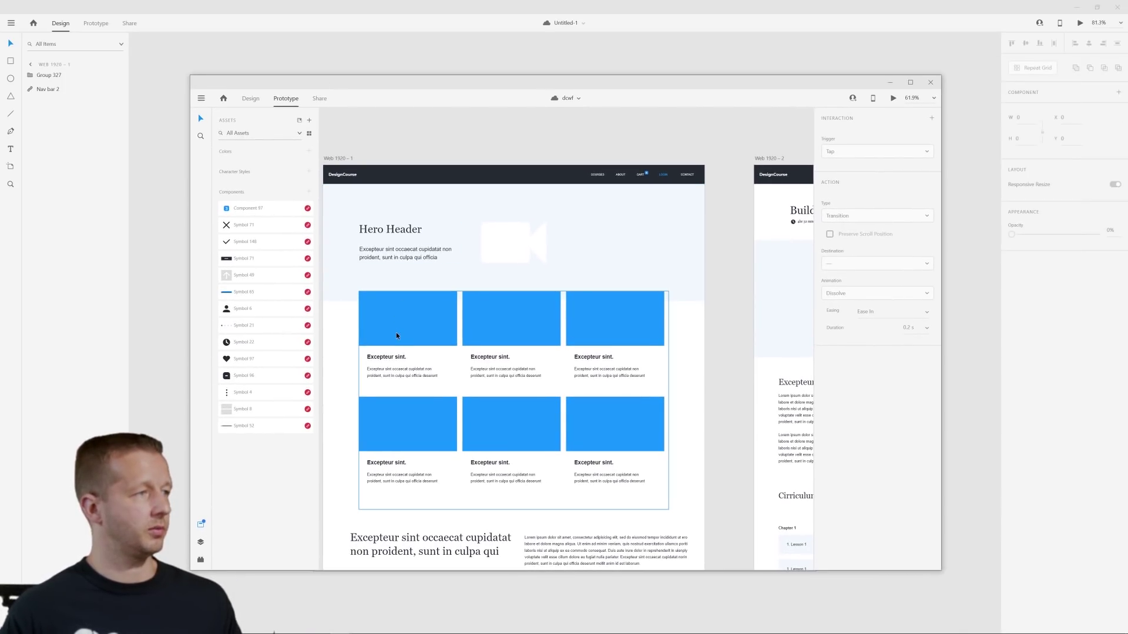
click(892, 82)
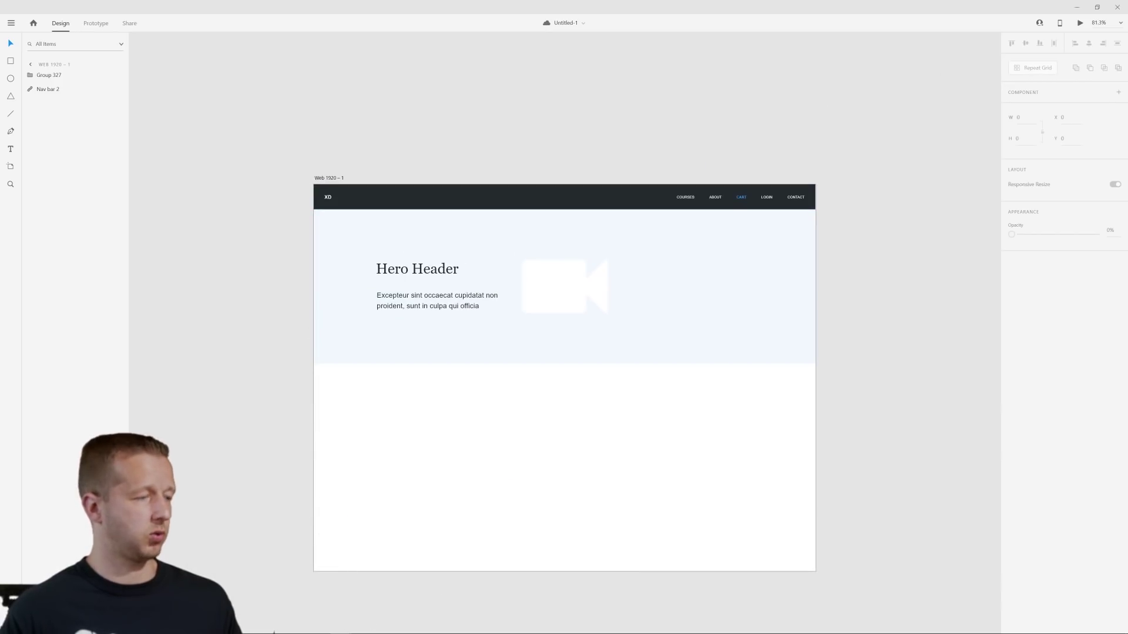
mouse_move(346, 626)
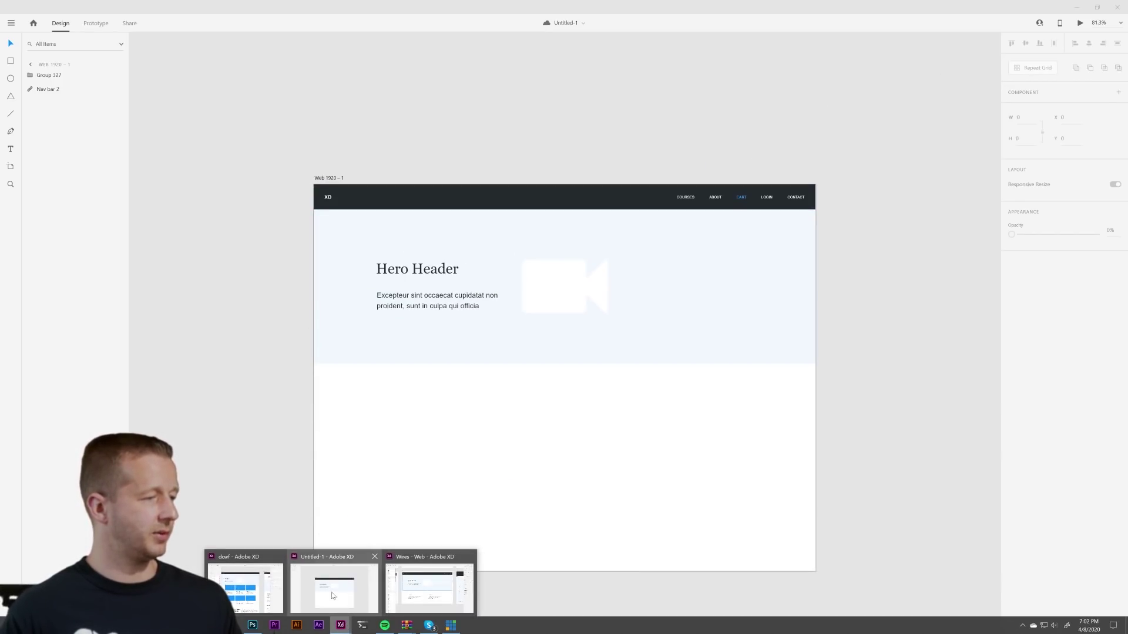
click(265, 588)
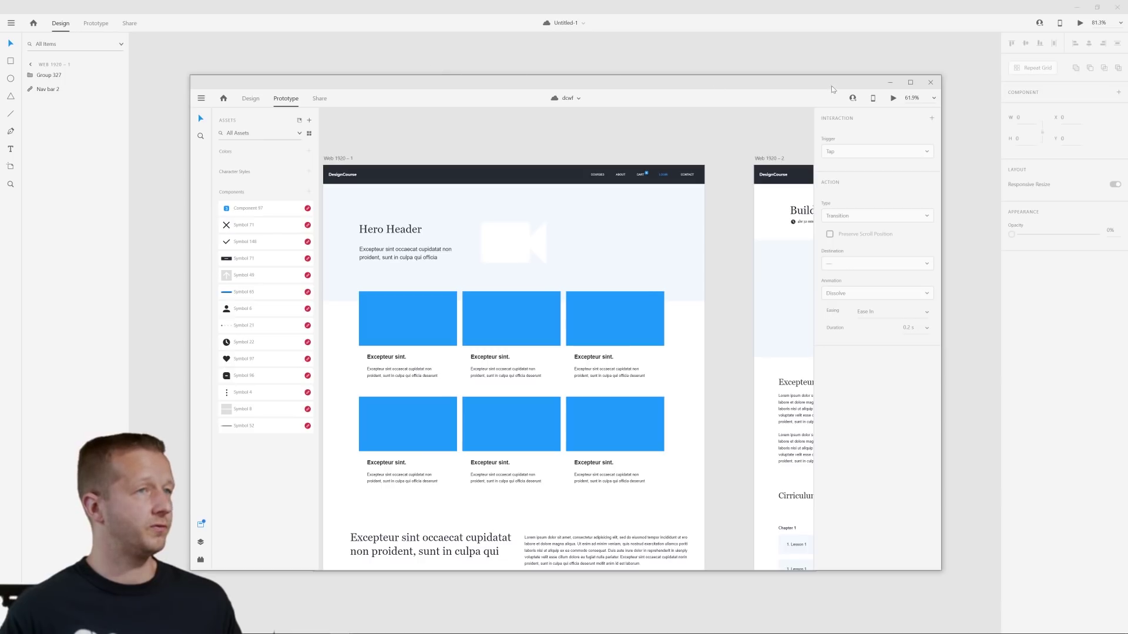
click(890, 83)
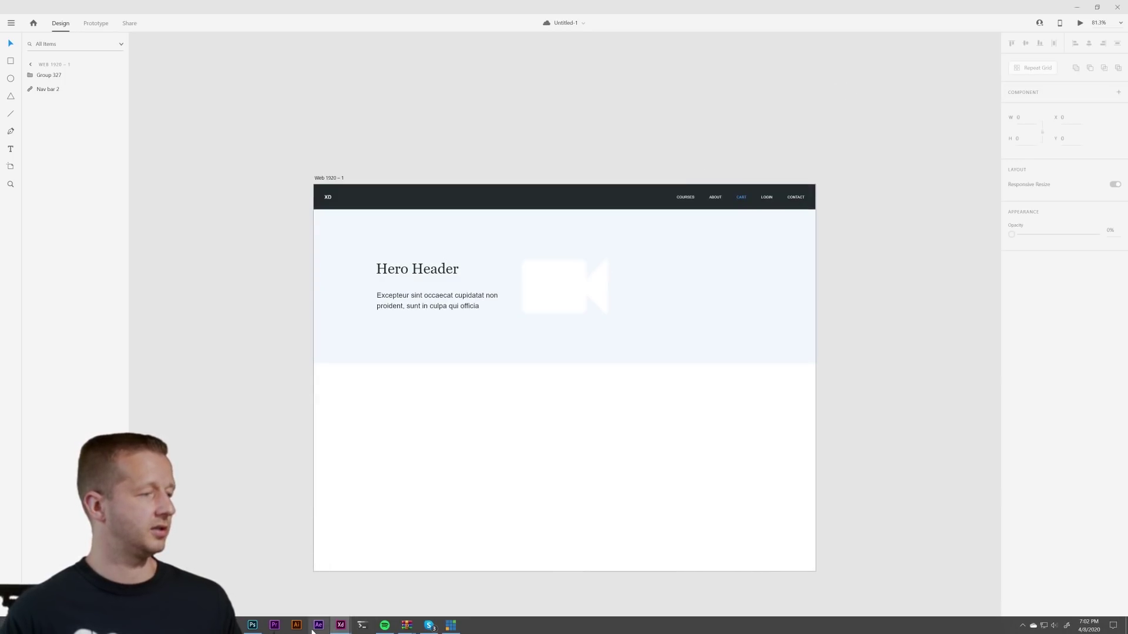
- Examine the Wires - Web kit's overview, including its landing, blog, form and UI element sections, for components to reuse
mouse_move(341, 627)
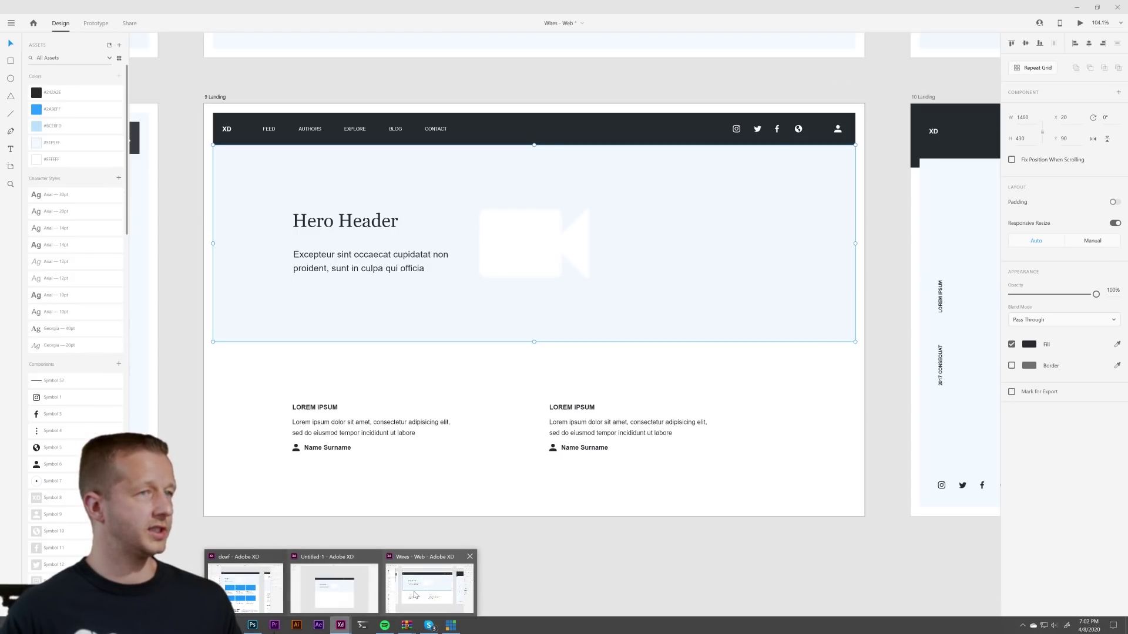
click(414, 595)
scroll(532, 386, down, 8)
click(506, 450)
drag(470, 438, 625, 425)
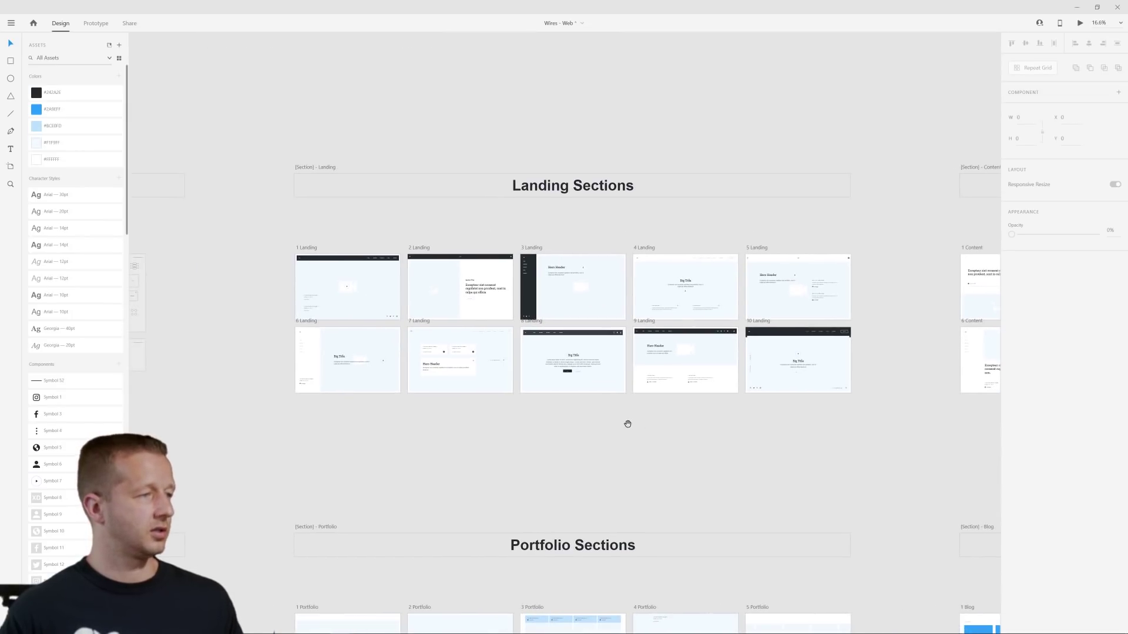
scroll(683, 410, down, 5)
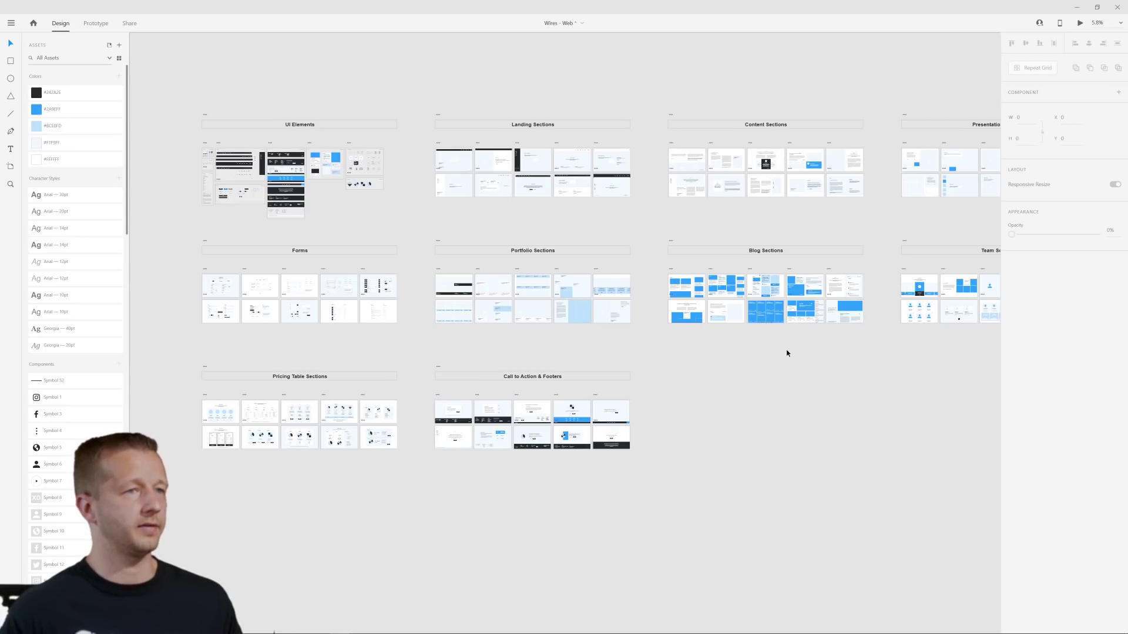
scroll(862, 353, up, 3)
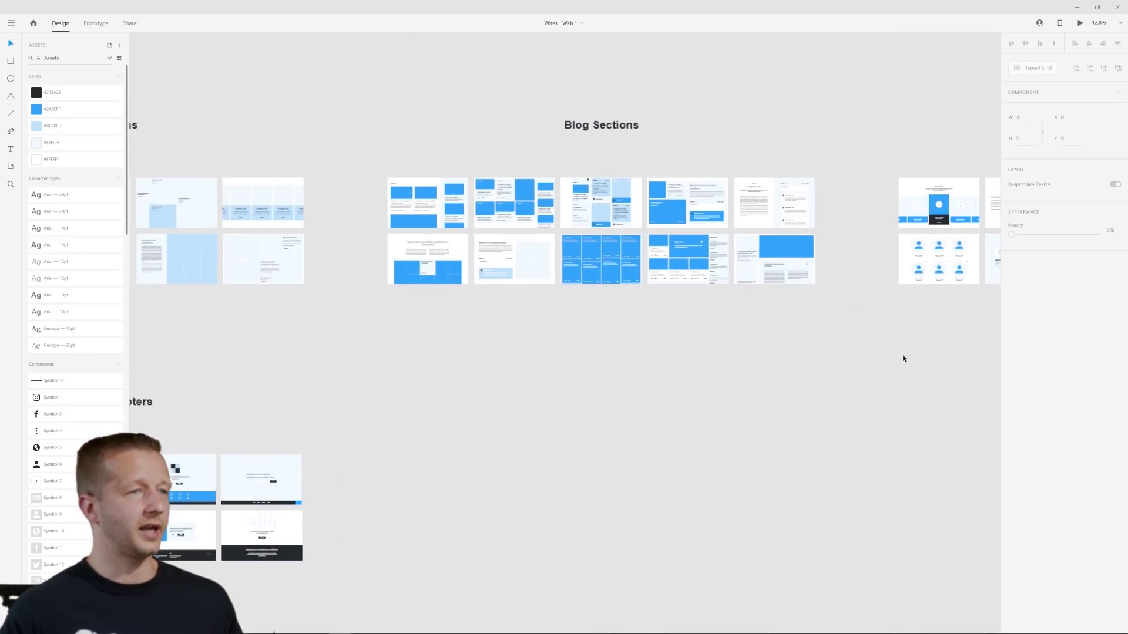
drag(899, 321, 389, 355)
drag(506, 342, 563, 487)
drag(529, 268, 740, 337)
drag(133, 316, 975, 291)
drag(353, 298, 535, 294)
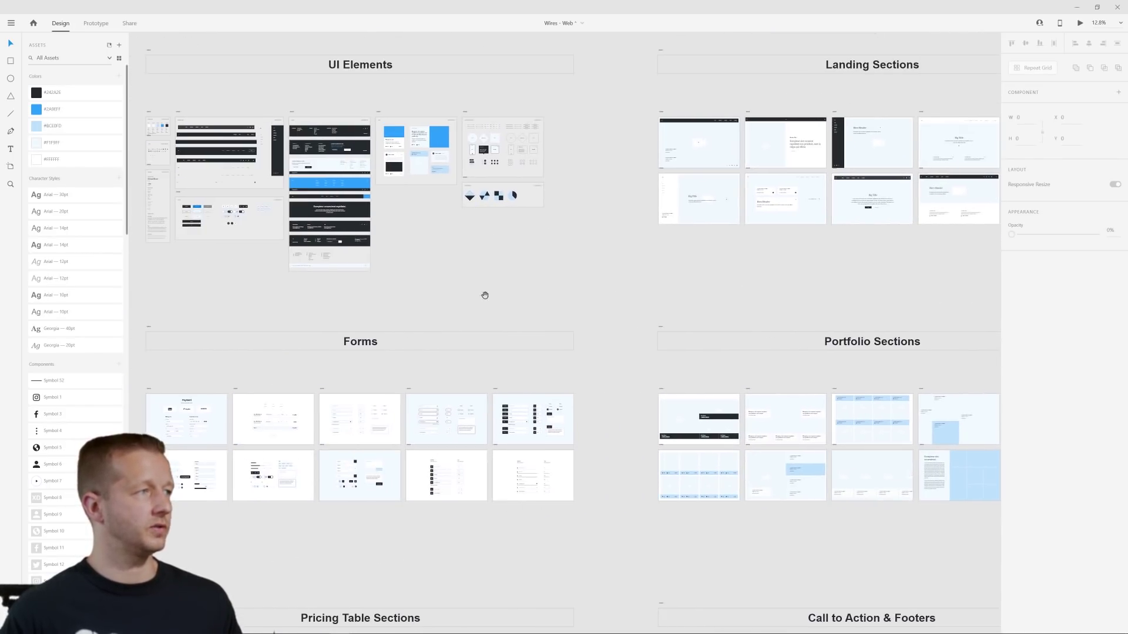
scroll(536, 295, left, 3)
scroll(616, 272, down, 6)
drag(644, 351, 702, 545)
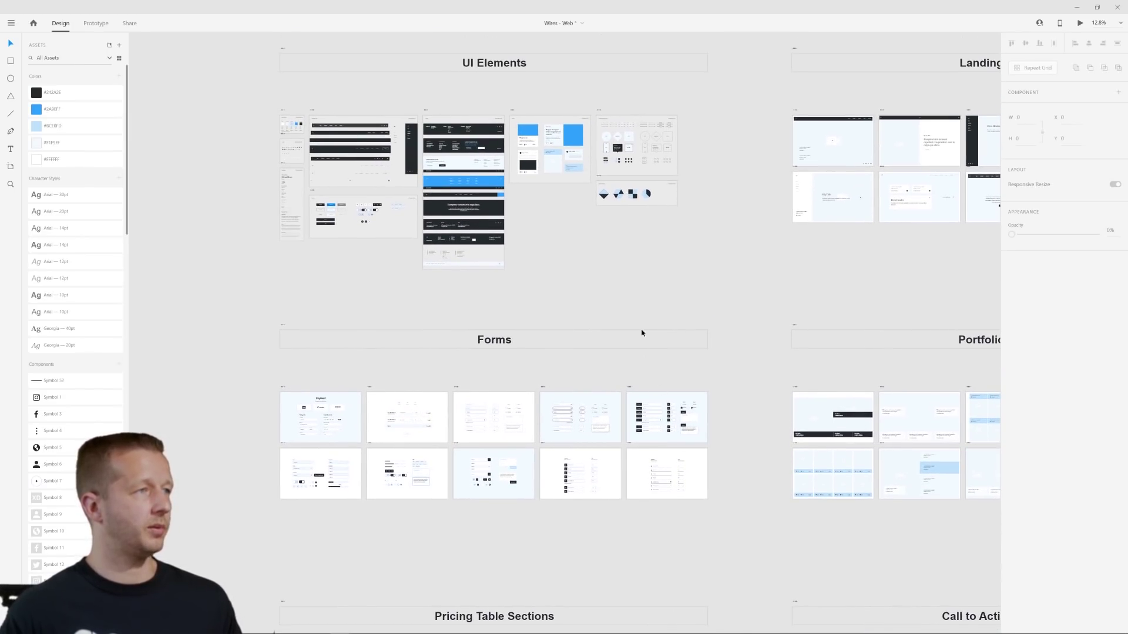
- Copy the first card from the kit's Cards artboard into Untitled-1, overlapping the hero's lower edge at about X 170, Y 470
scroll(641, 333, up, 6)
scroll(549, 370, up, 4)
click(462, 207)
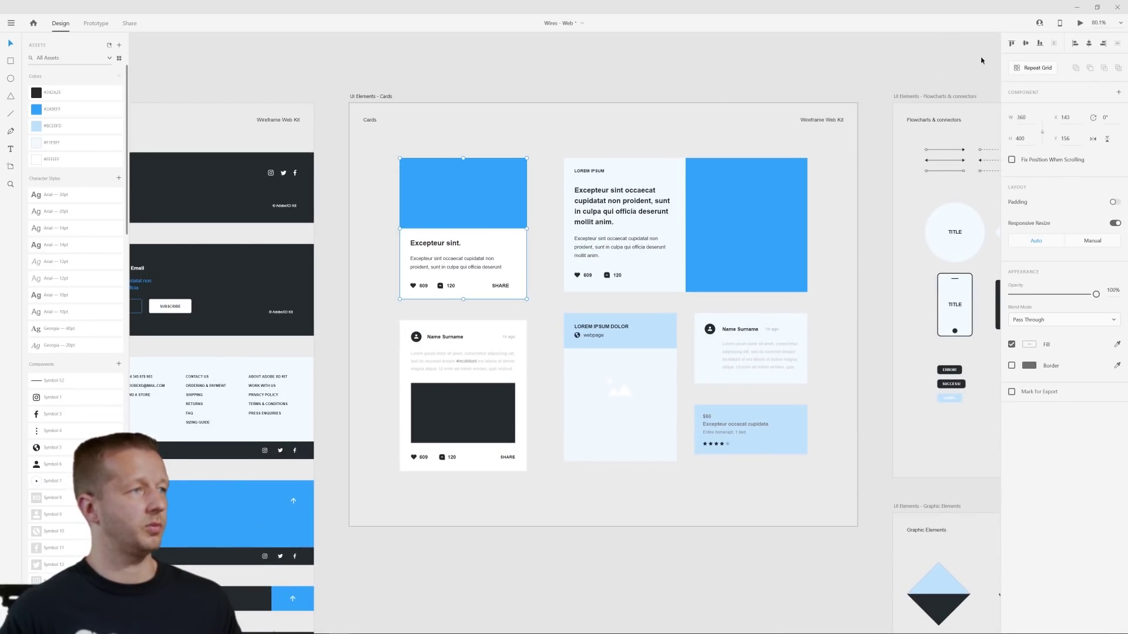
click(1076, 7)
key(ctrl+v)
drag(433, 284, 445, 393)
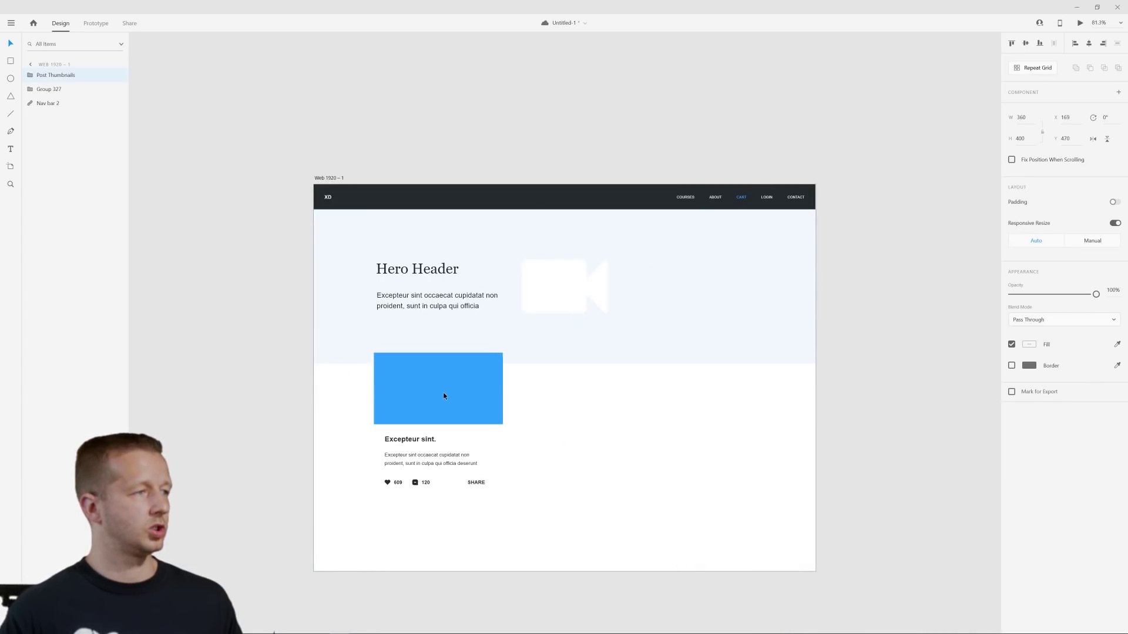
click(618, 443)
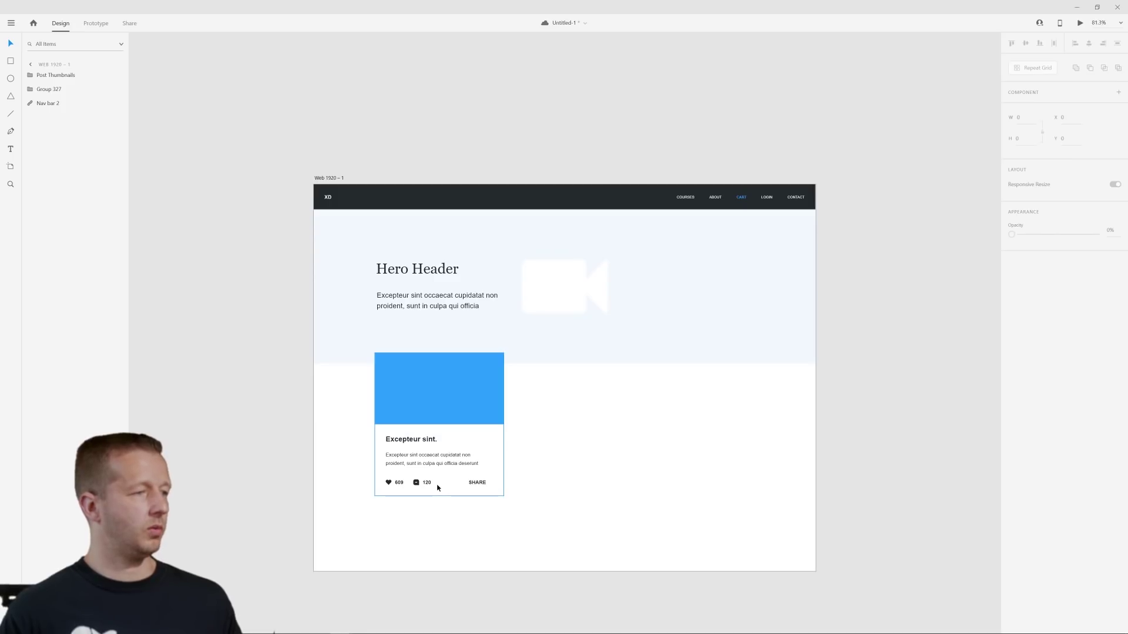
- Replace the card's SHARE label with ADD TO CART, shifting the label slightly left to make room for it
click(473, 486)
scroll(474, 486, up, 5)
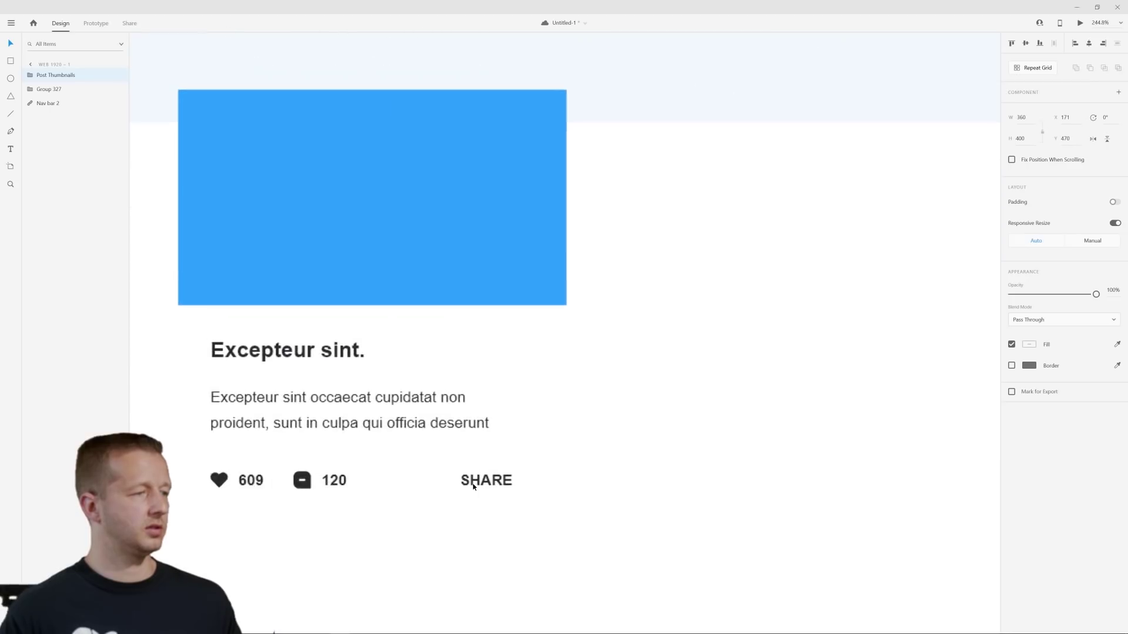
double_click(480, 481)
double_click(483, 480)
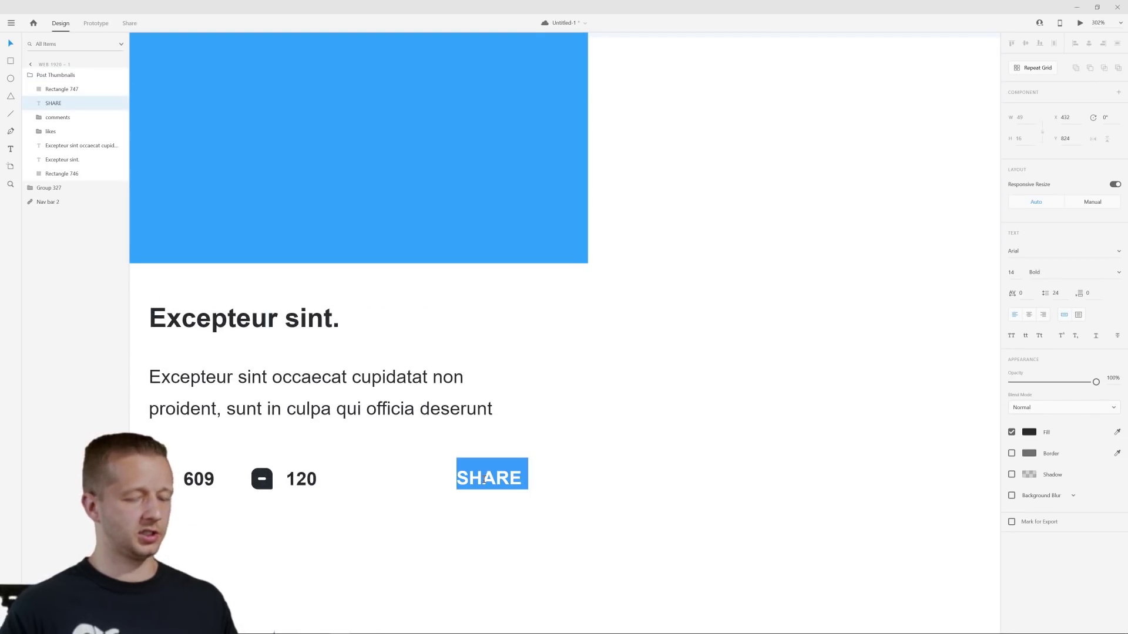
text(add)
key(BackSpace)
key(BackSpace)
key(BackSpace)
key(BackSpace)
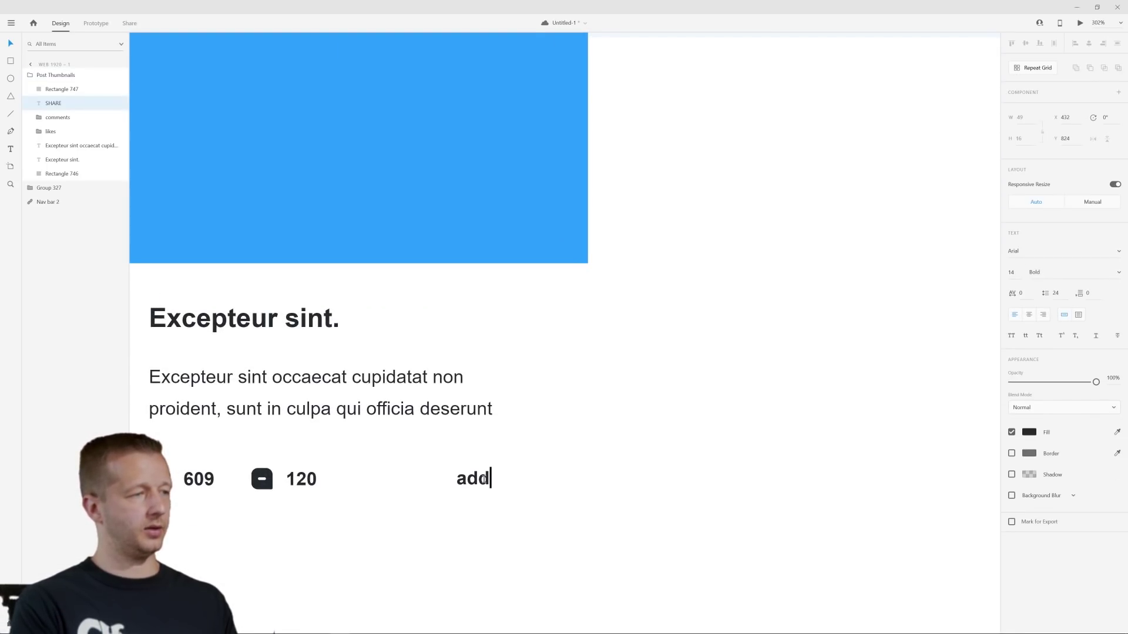
text(ADD TO CAR)
key(Escape)
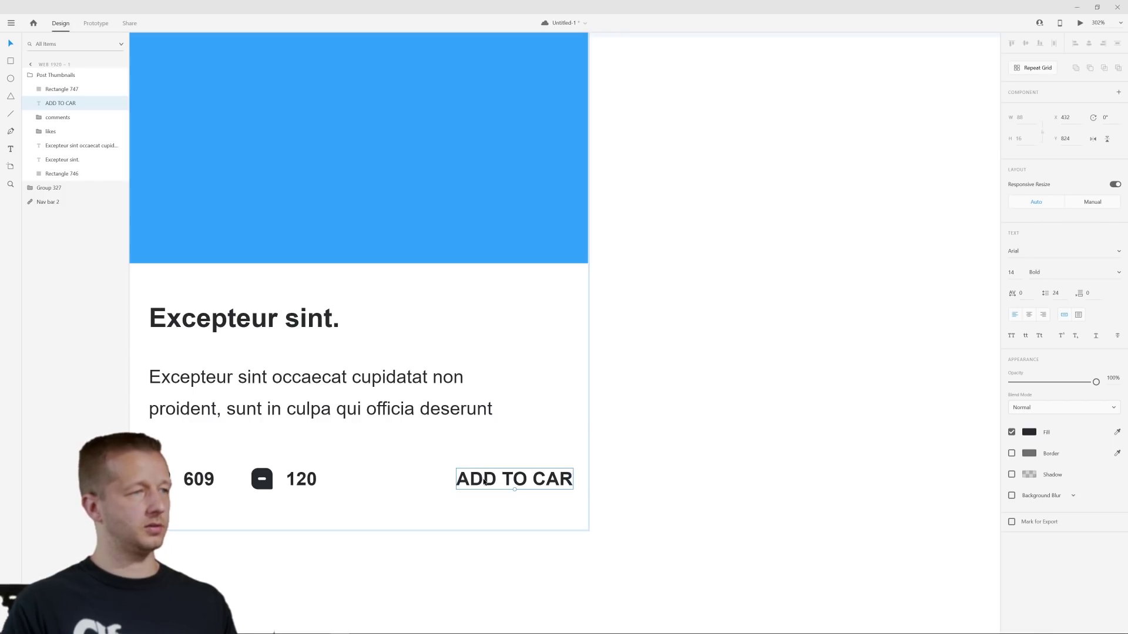
drag(493, 481, 476, 480)
double_click(476, 480)
click(553, 482)
text(T)
key(Escape)
- Move the ADD TO CART label further left so it sits clear of the card's right edge
click(659, 463)
click(545, 481)
double_click(545, 481)
drag(545, 482, 529, 481)
click(679, 428)
- Delete the comments and likes counters from the card
scroll(676, 418, down, 3)
drag(689, 448, 720, 440)
click(470, 441)
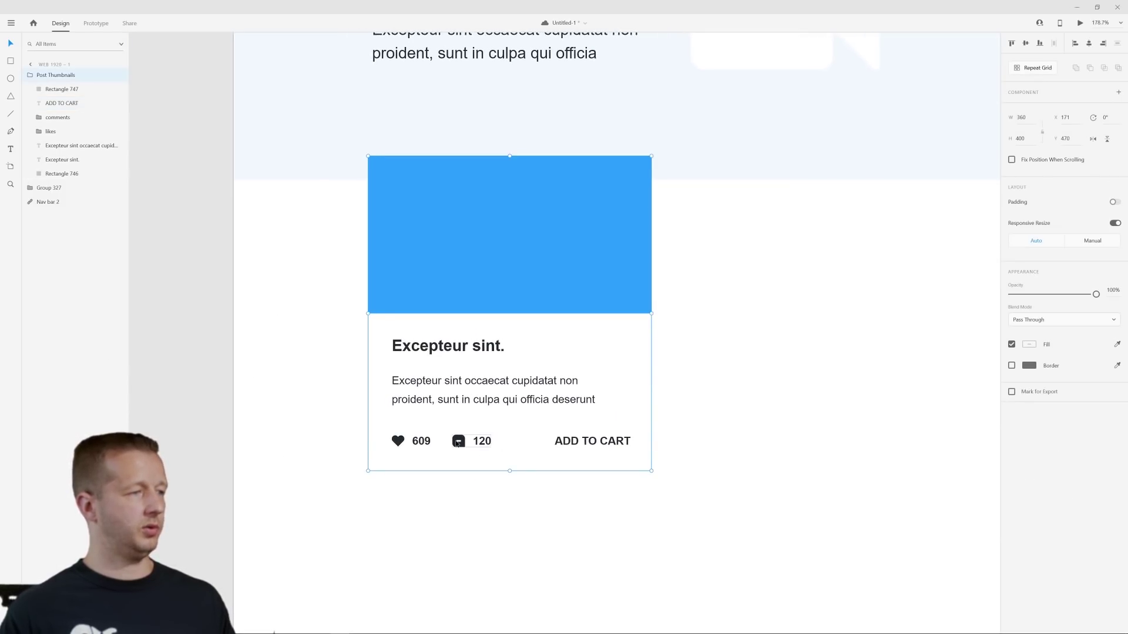
double_click(470, 441)
key(Delete)
click(398, 441)
key(Delete)
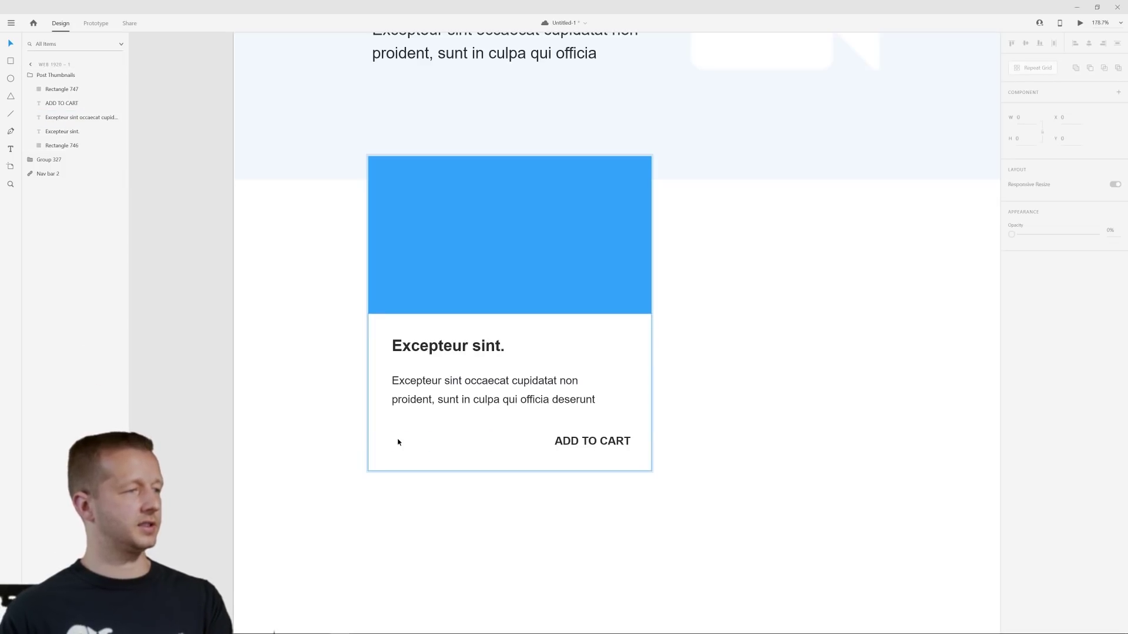
- Nudge the card's ADD TO CART label to about X 405
click(569, 446)
mouse_move(595, 445)
mouse_down()
mouse_move(431, 441)
mouse_move(594, 446)
mouse_up()
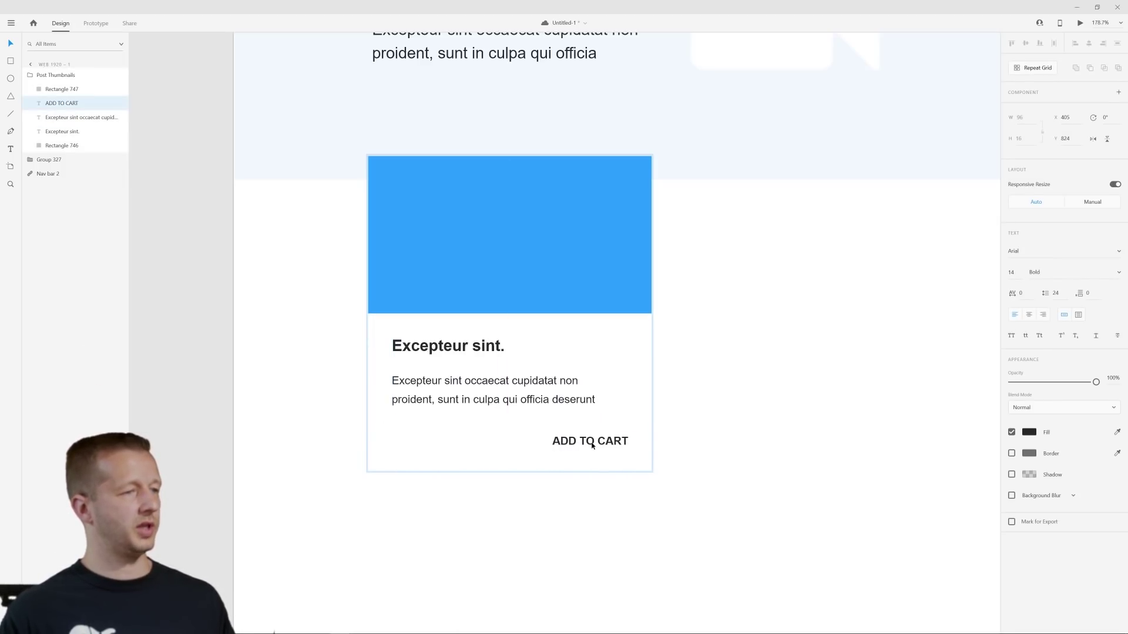
click(714, 367)
- Repeat the card as a grid of three across the page with a narrower gap between the columns
scroll(748, 327, down, 4)
drag(799, 350, 561, 413)
click(449, 355)
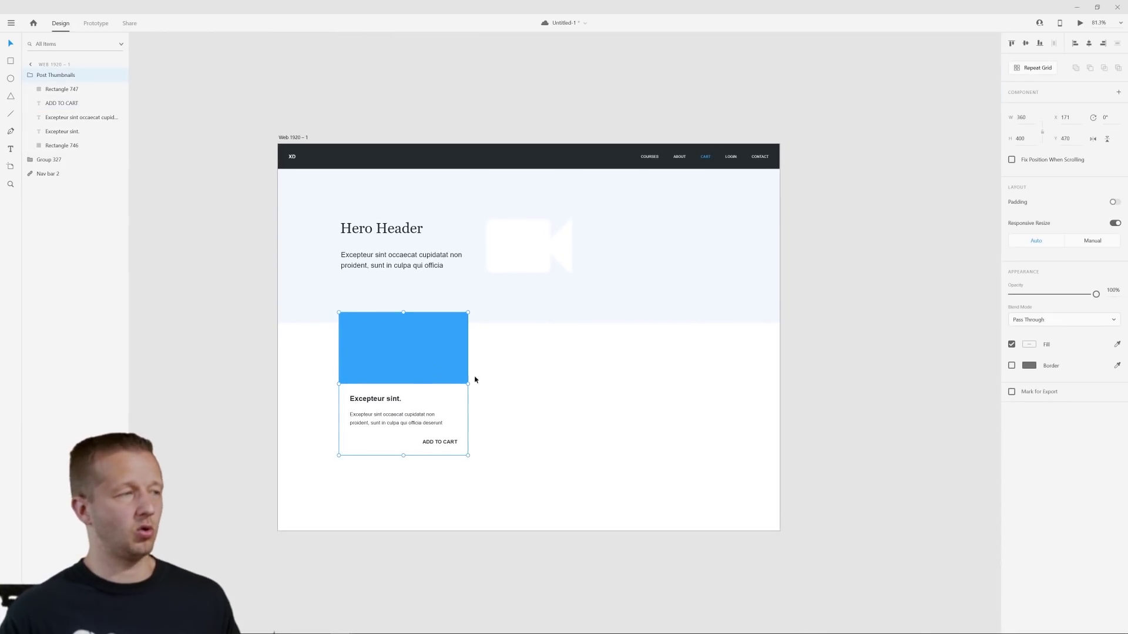
click(491, 394)
click(426, 381)
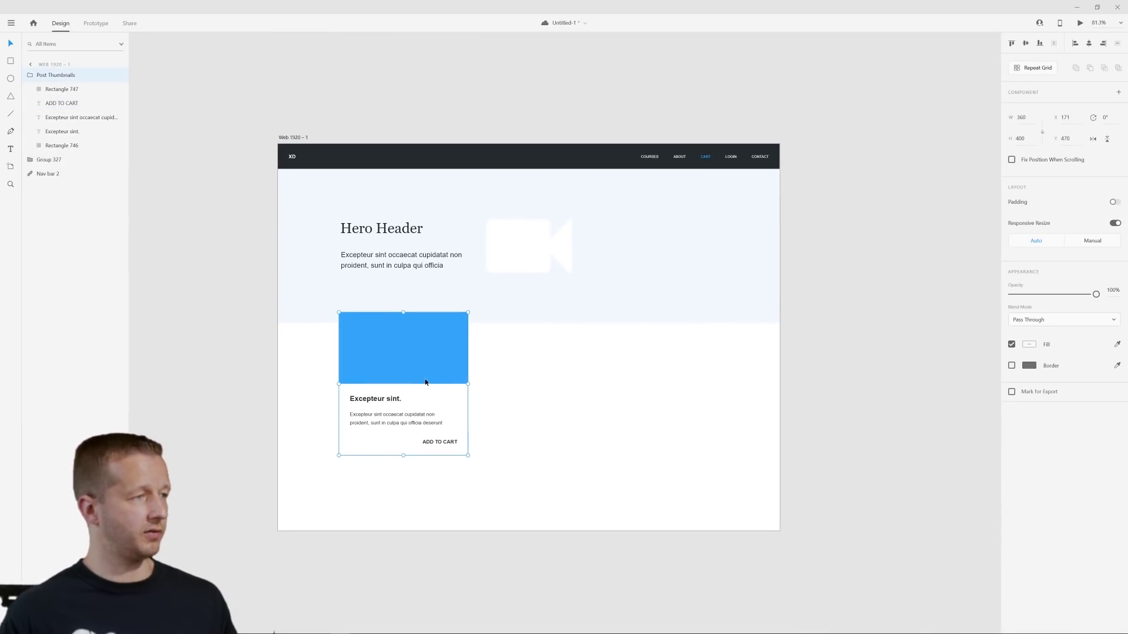
click(1035, 68)
drag(466, 379, 743, 386)
drag(665, 360, 653, 362)
- Move the Hero Header text group left so it aligns with the left edge of the first card
click(364, 236)
double_click(364, 237)
drag(388, 232, 374, 232)
click(528, 234)
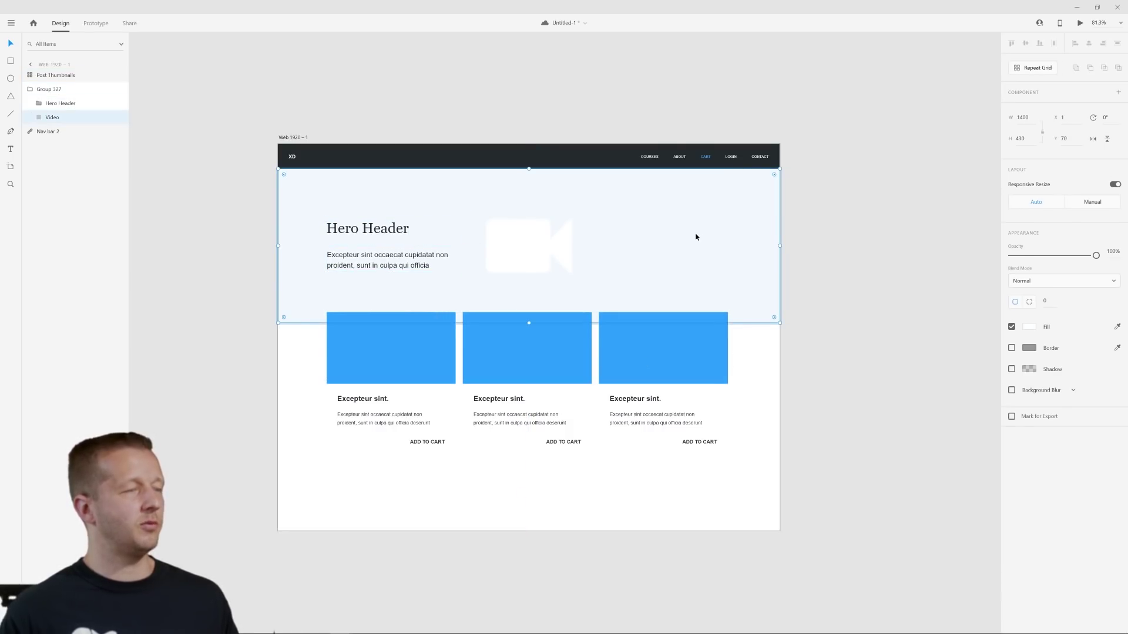
click(876, 352)
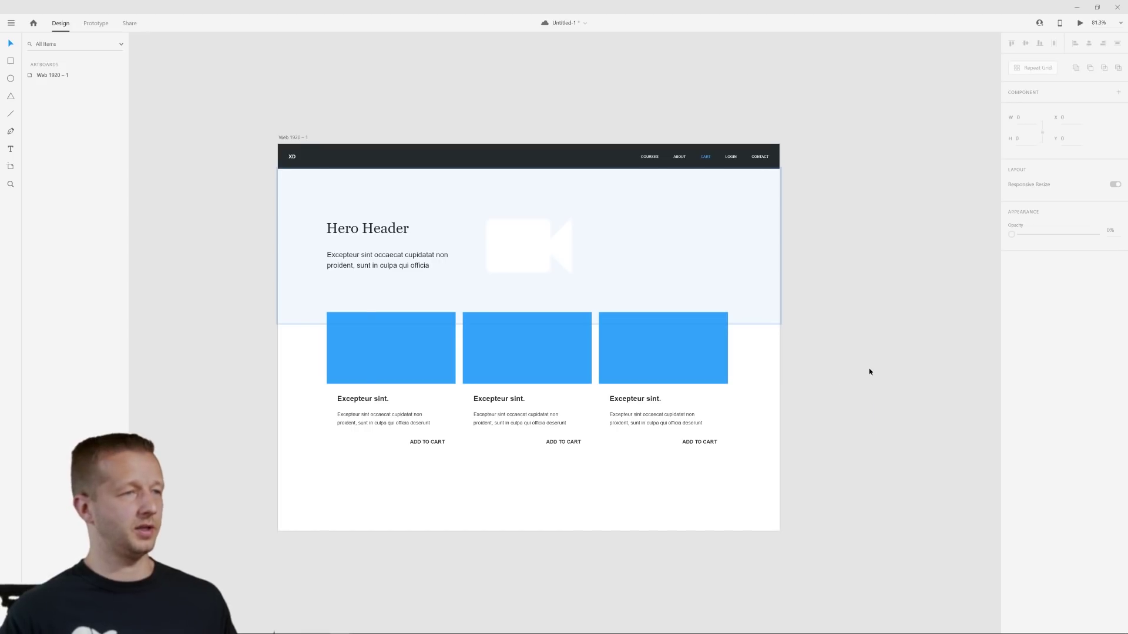
- Extend the Web 1920 – 1 artboard and its viewport height downwards to make room for more content
scroll(869, 372, down, 3)
drag(896, 375, 767, 326)
scroll(776, 325, up, 1)
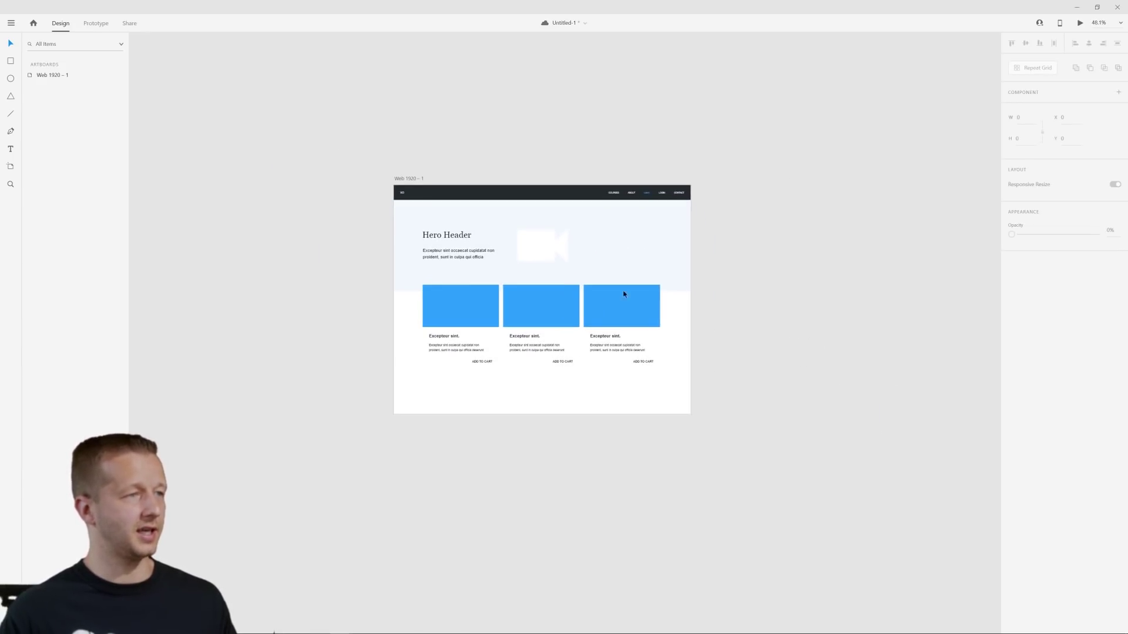
click(409, 182)
drag(541, 417, 541, 592)
drag(388, 412, 387, 591)
- Extend the card grid to a second row of three, adjust the gap between the rows, and save Untitled-1
click(473, 305)
drag(546, 370, 544, 460)
drag(525, 369, 525, 374)
click(790, 383)
drag(790, 406, 721, 377)
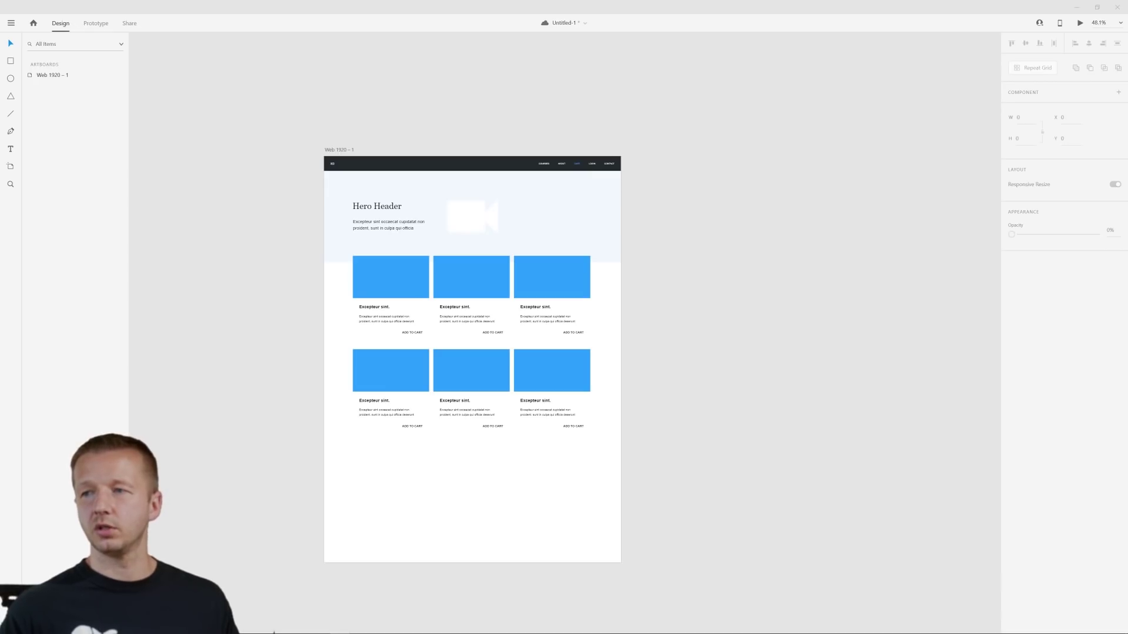
key(ctrl+s)
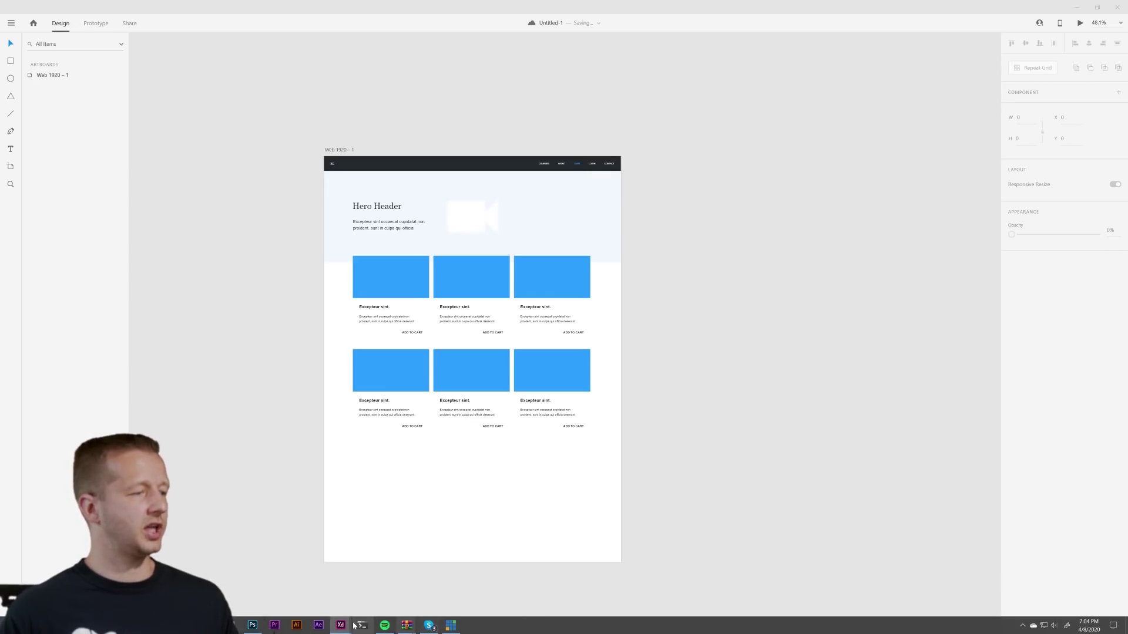
- Switch to the Wires - Web kit, copy the text layout from its 1 Content artboard, and return to Untitled-1
mouse_move(340, 625)
click(395, 598)
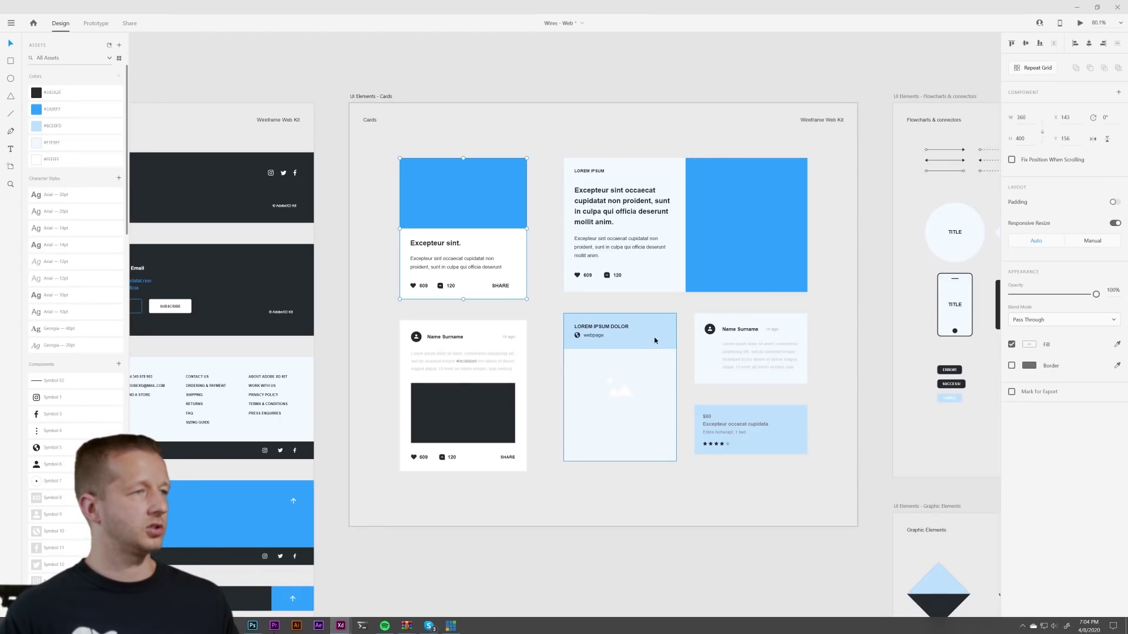
scroll(714, 381, down, 5)
drag(852, 467, 413, 438)
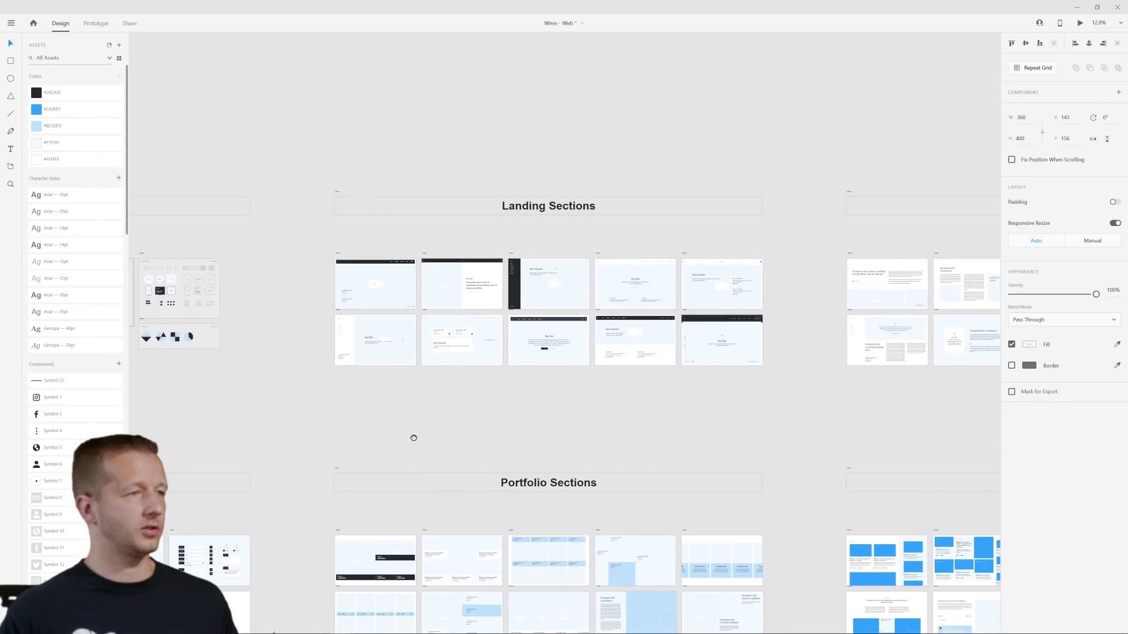
drag(678, 396, 344, 375)
drag(585, 383, 456, 401)
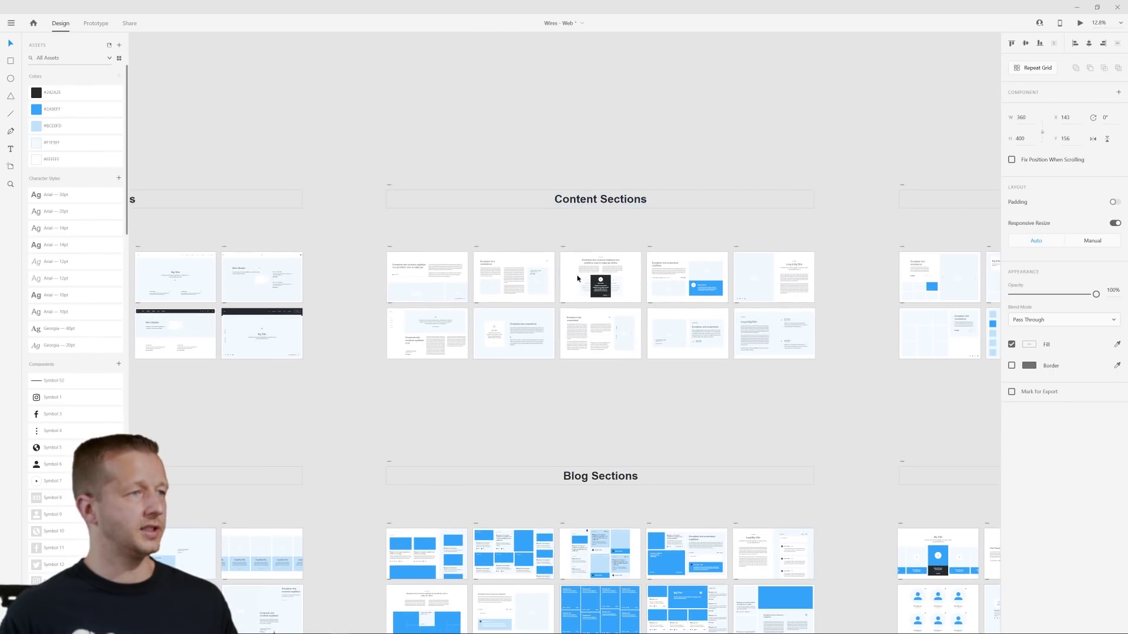
scroll(539, 312, up, 3)
scroll(540, 315, up, 1)
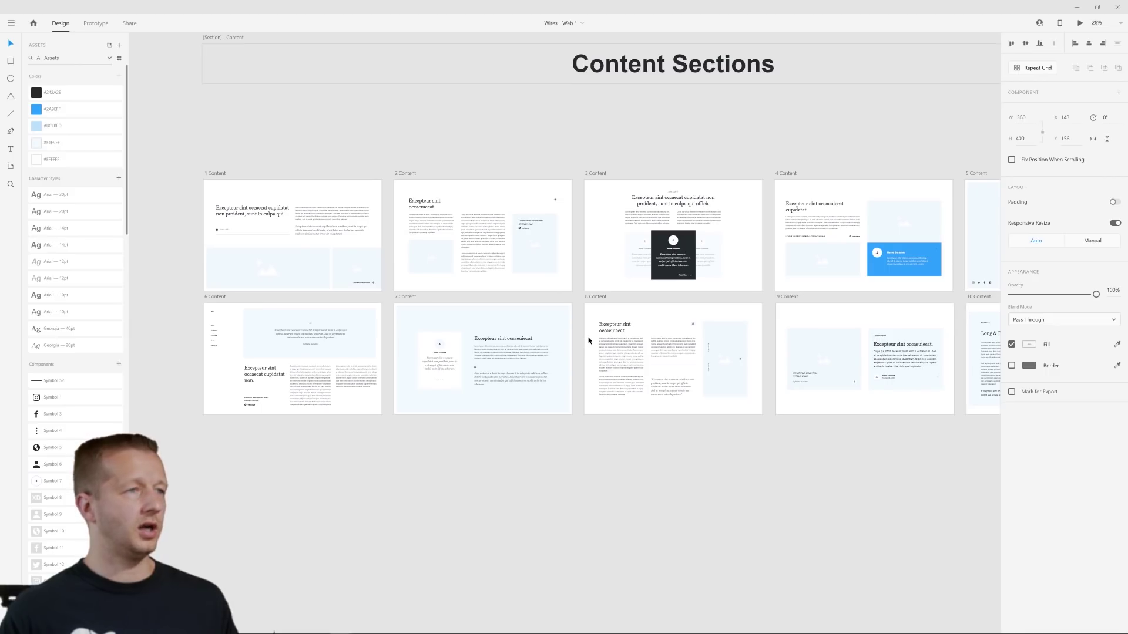
click(304, 215)
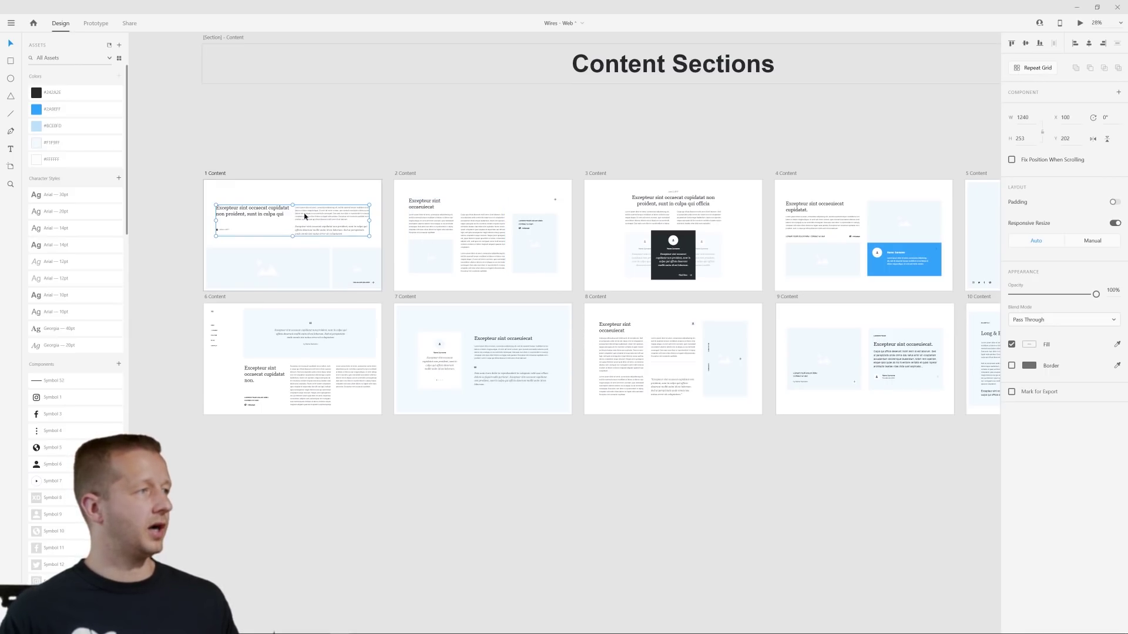
click(1077, 8)
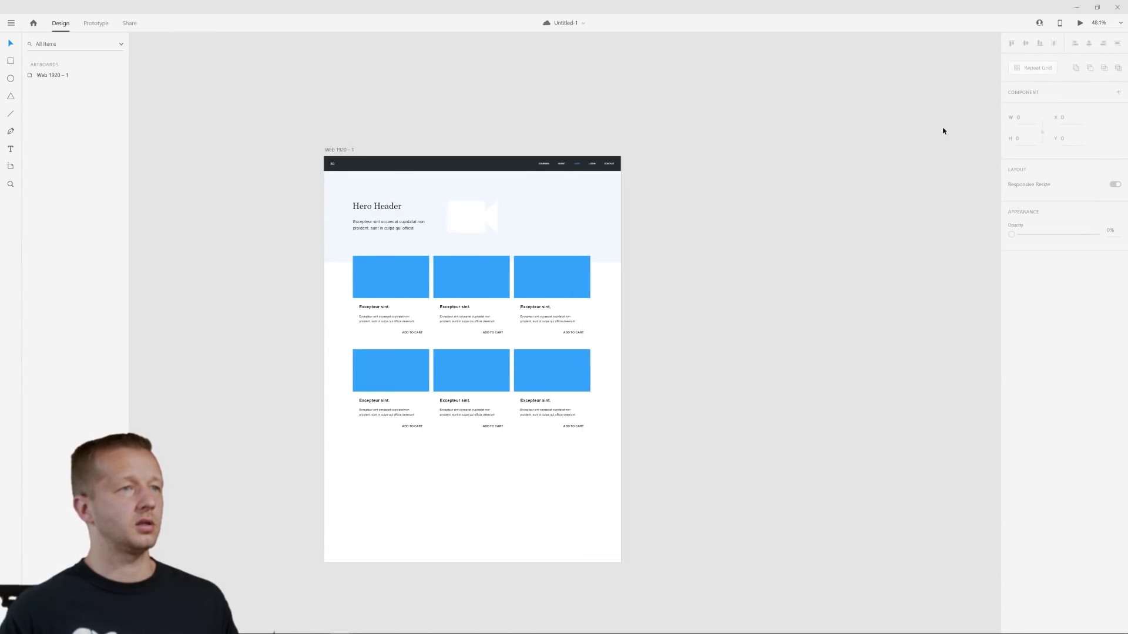
- Paste the text layout into the page and place it below the second card row at about X 100, Y 1427
click(502, 462)
key(ctrl+v)
drag(500, 219, 500, 473)
key(Escape)
- Extend the artboard well below the text layout and lower its viewport marker to the new bottom edge
click(349, 151)
drag(473, 562, 474, 630)
drag(687, 470, 706, 279)
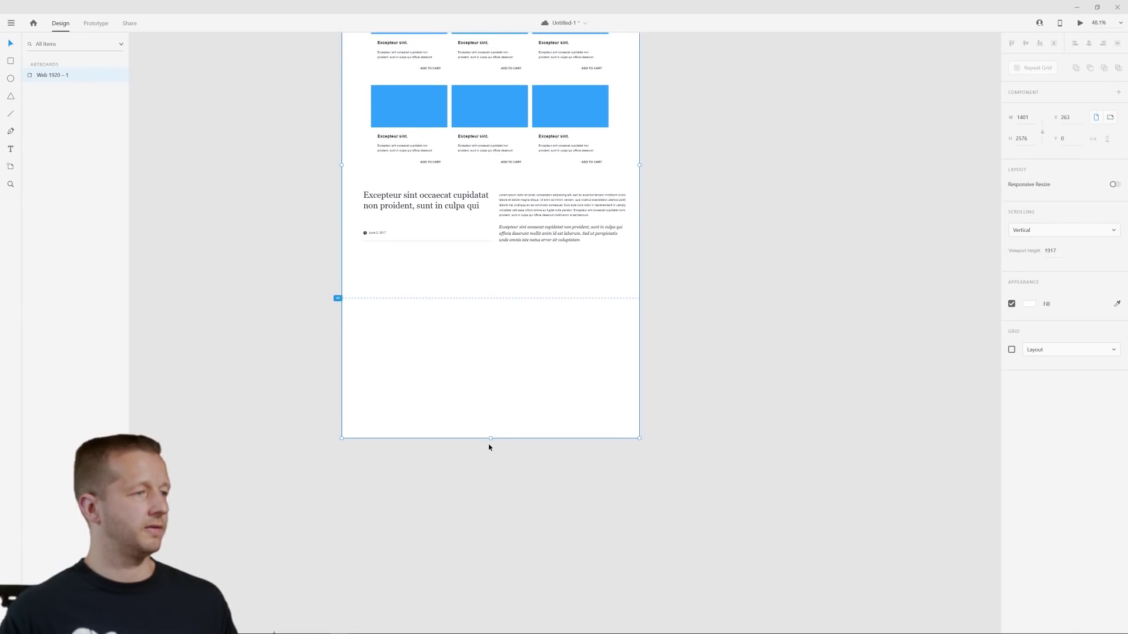
drag(491, 439, 490, 522)
drag(337, 299, 335, 522)
click(317, 350)
- Replace the text layout's large heading with "What my students are saying.."
scroll(395, 259, up, 2)
scroll(445, 315, up, 2)
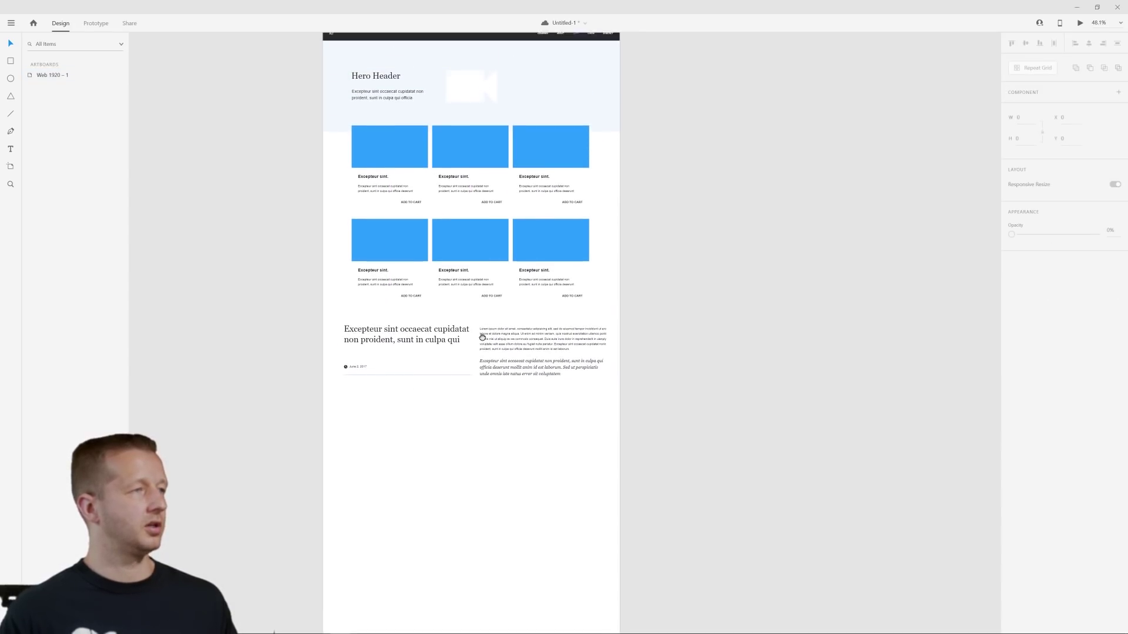
click(528, 350)
click(534, 436)
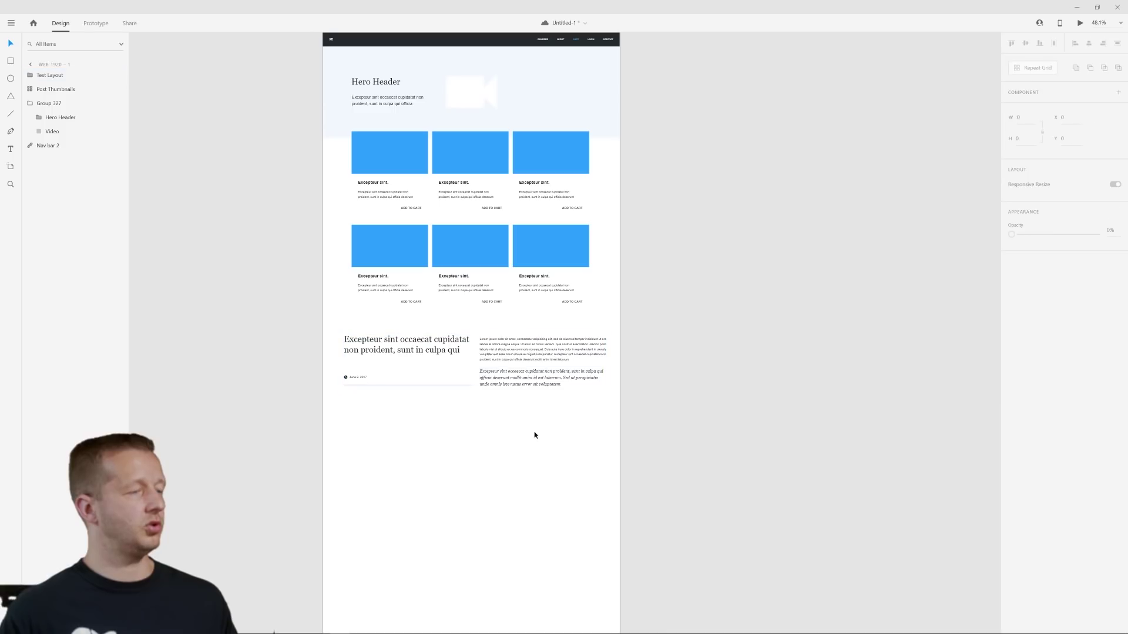
click(439, 348)
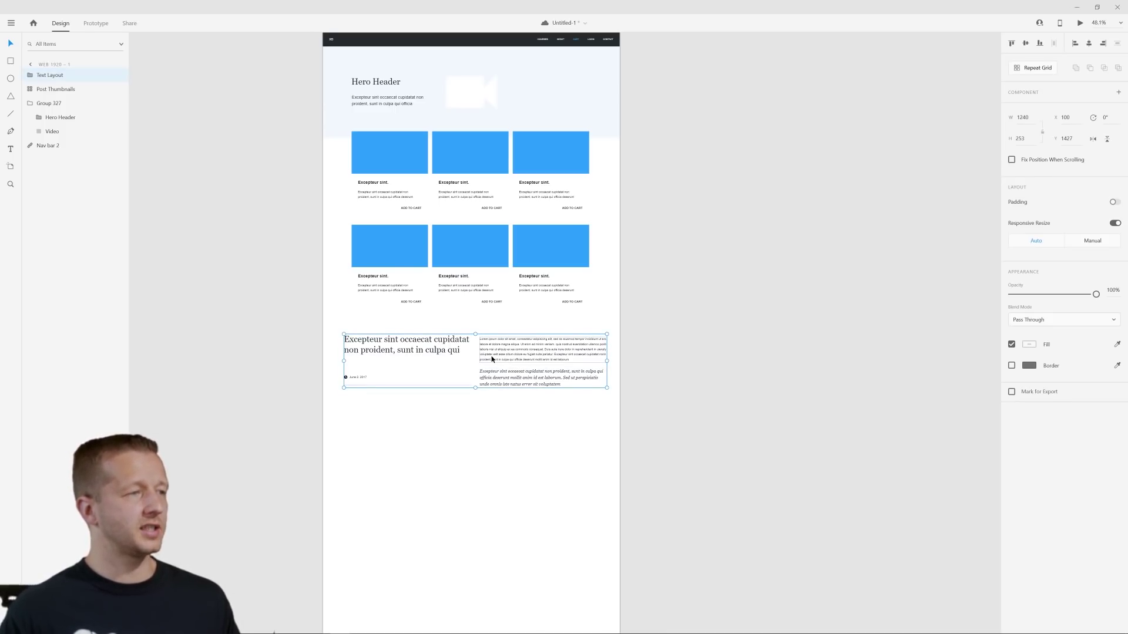
scroll(478, 425, up, 3)
scroll(477, 425, up, 1)
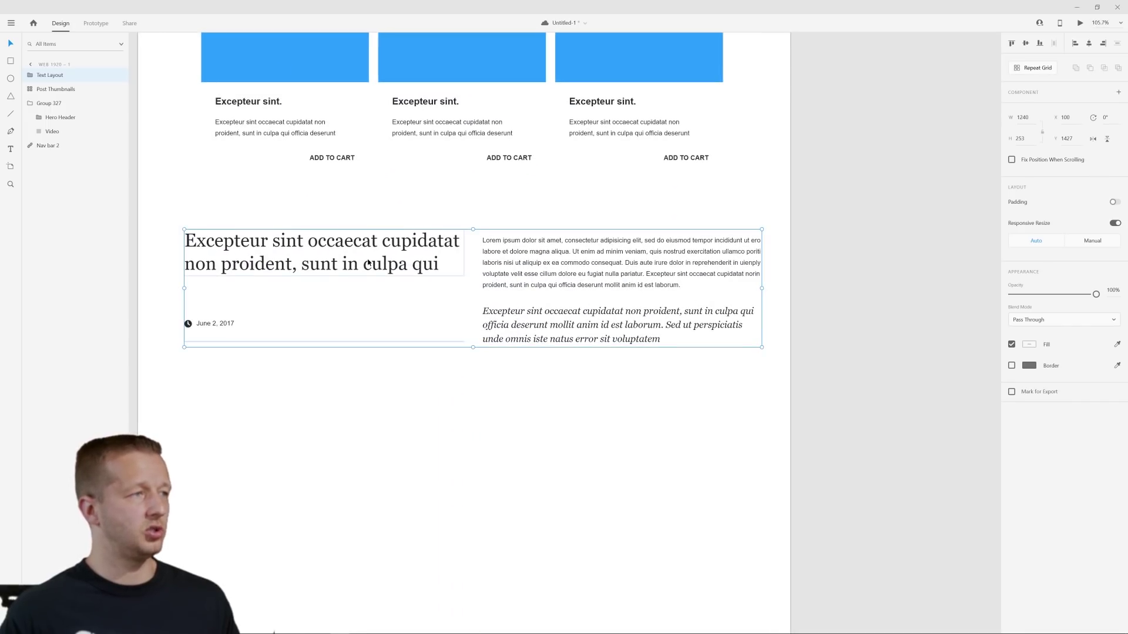
click(355, 292)
click(376, 276)
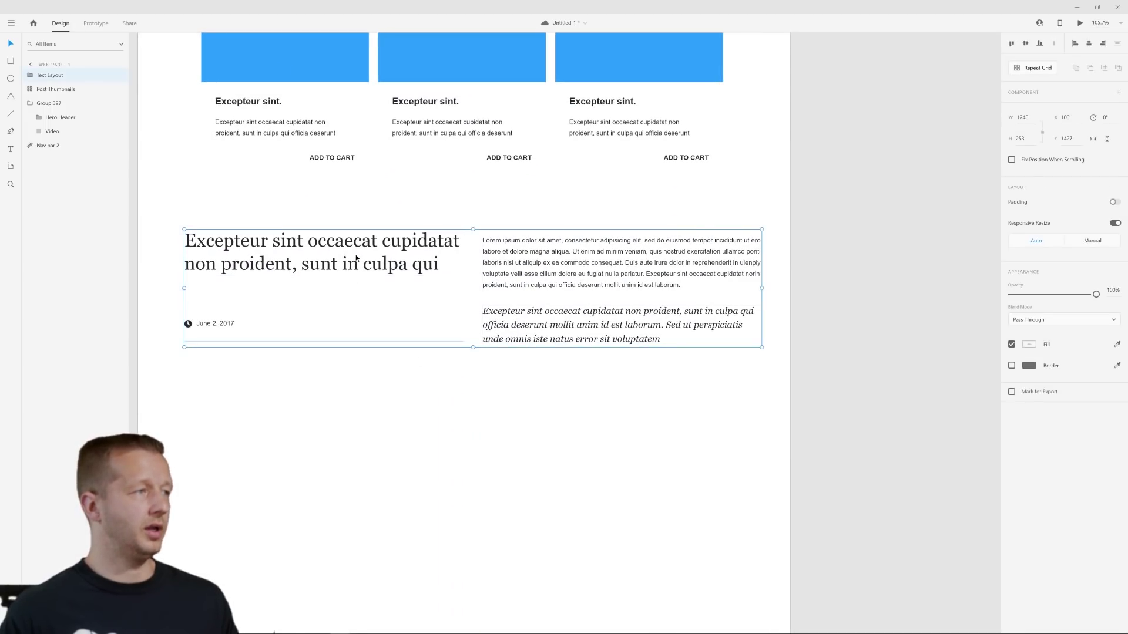
double_click(379, 276)
double_click(379, 273)
double_click(385, 263)
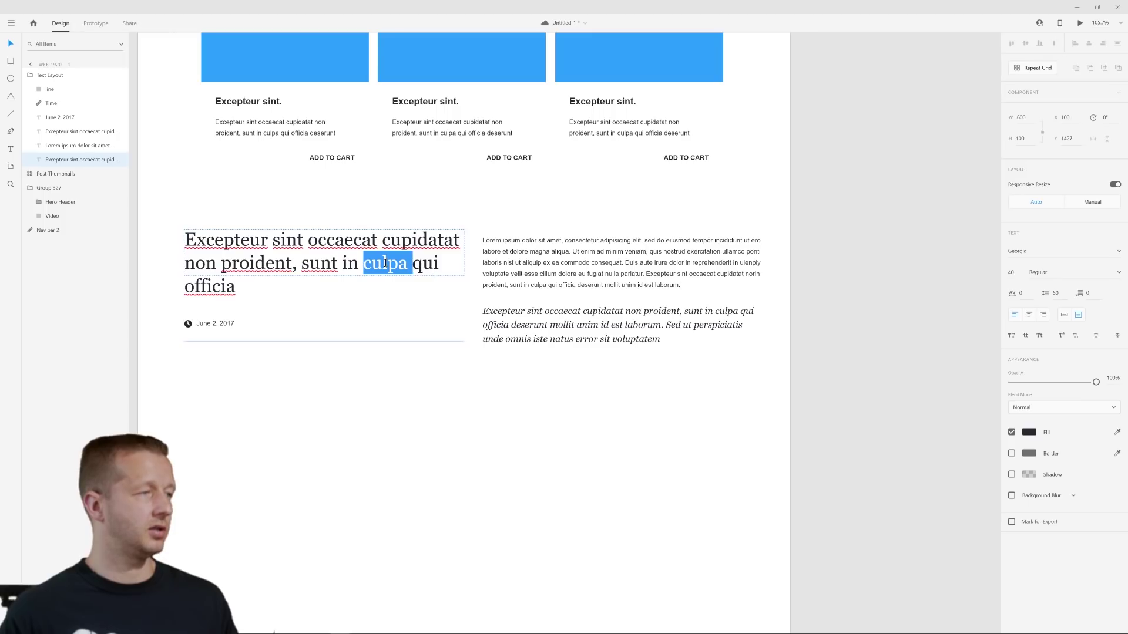
key(ctrl+a)
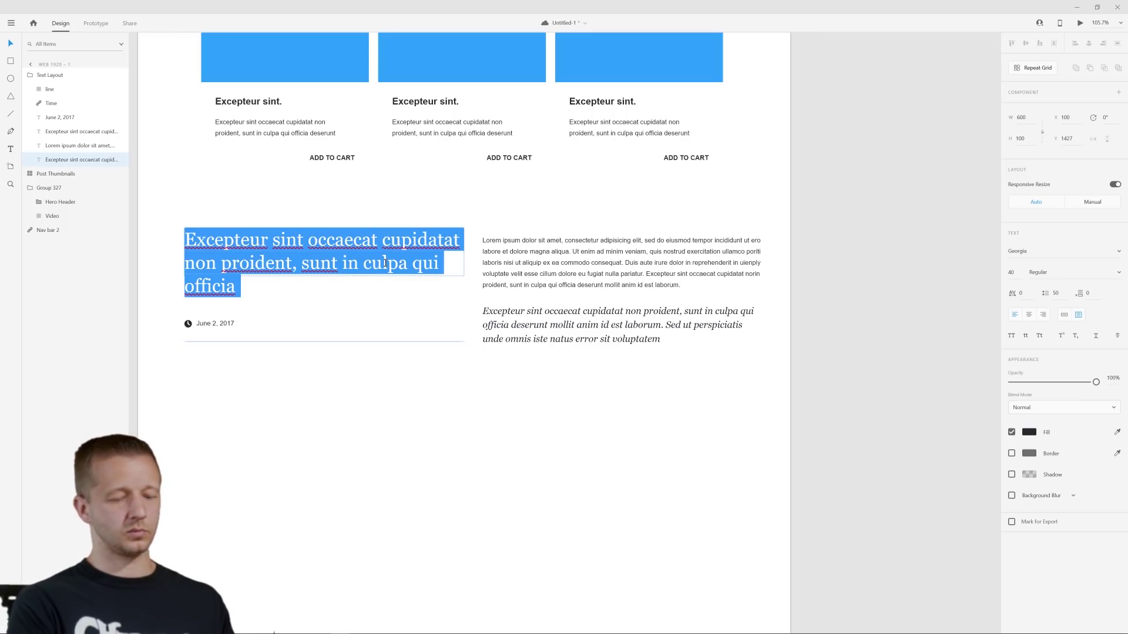
text(wHAT)
key(BackSpace)
key(BackSpace)
key(BackSpace)
key(BackSpace)
text(What our st)
key(BackSpace)
key(BackSpace)
key(BackSpace)
key(BackSpace)
key(BackSpace)
key(BackSpace)
text(my students hav)
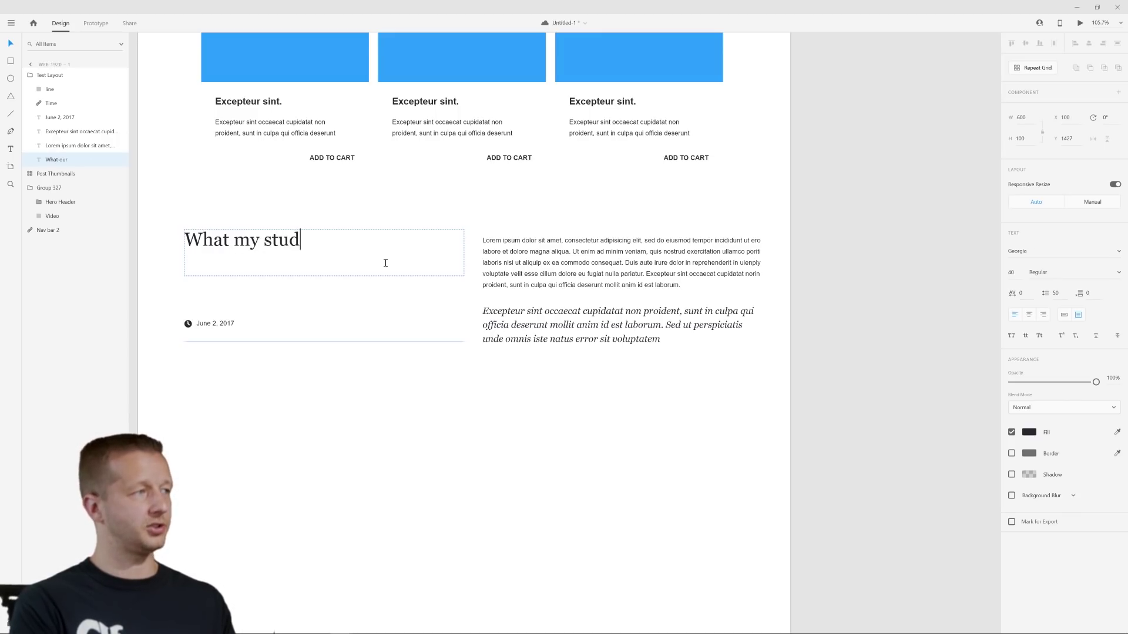
key(BackSpace)
key(BackSpace)
key(BackSpace)
text(are saying..)
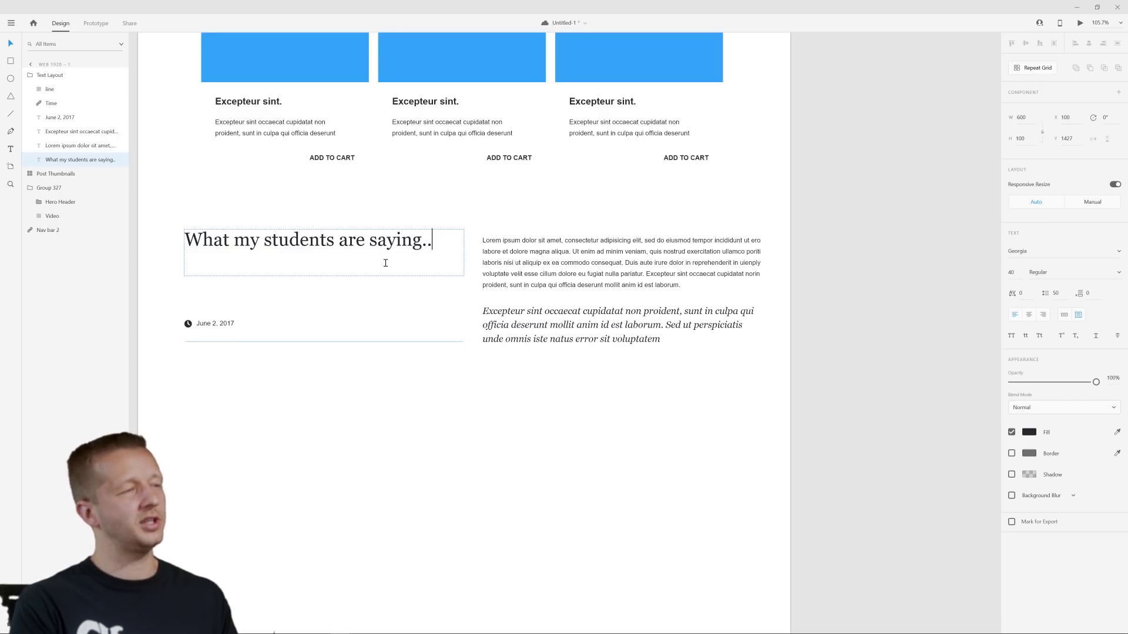
- Change the text layout's heading to "These aren't just video tutorials.."
key(ctrl+a)
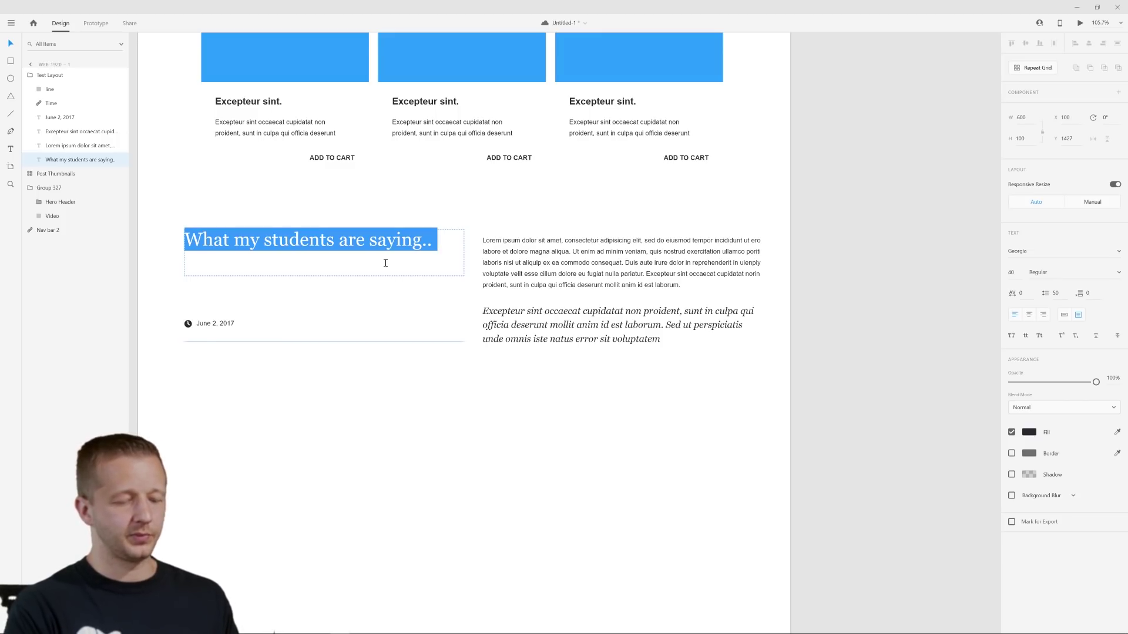
text(There)
key(BackSpace)
key(BackSpace)
text(se aren't just video tutorials..)
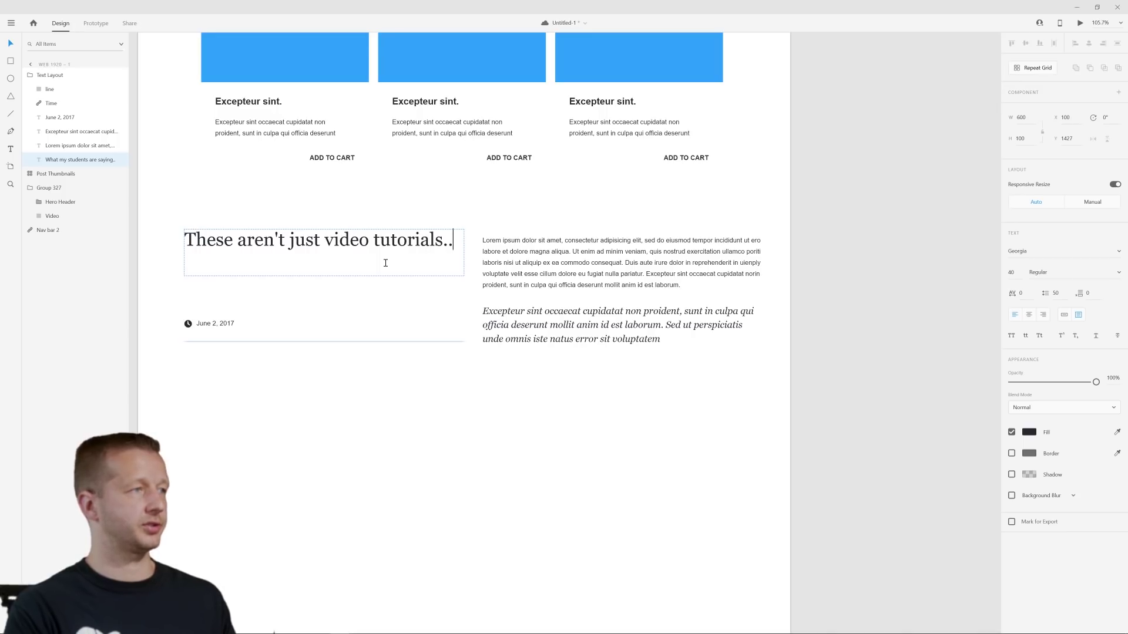
key(Escape)
click(536, 413)
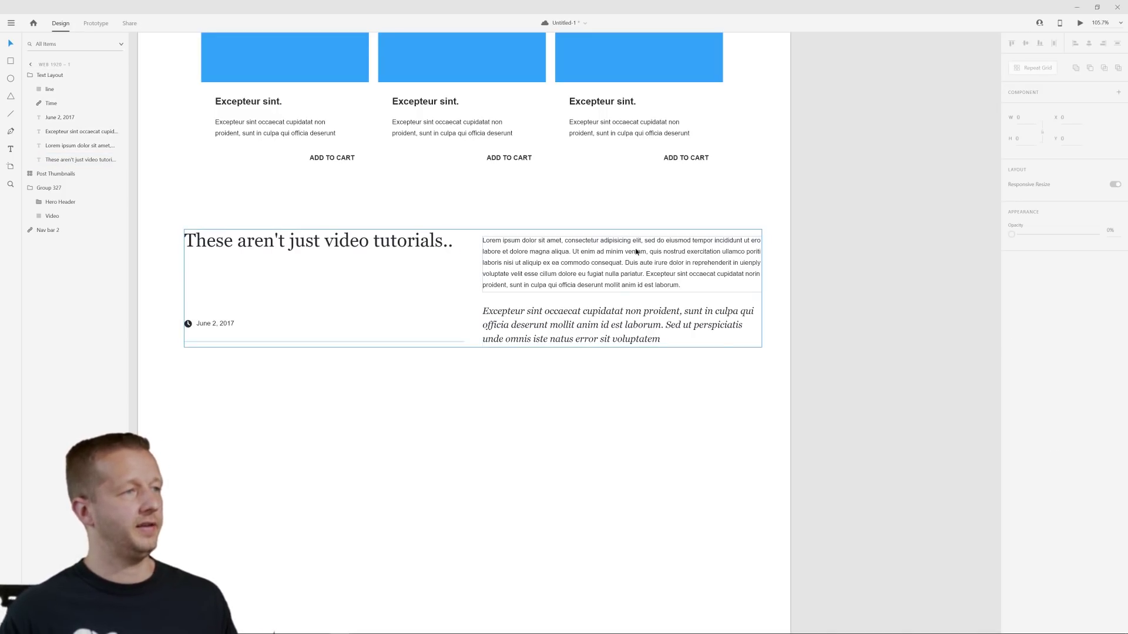
click(820, 309)
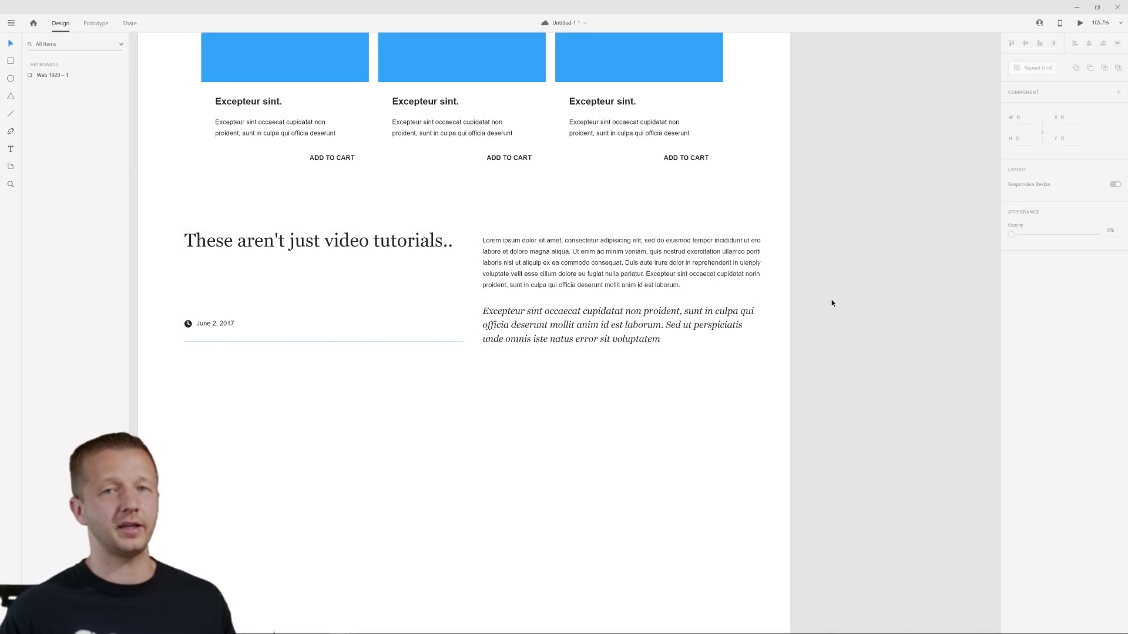
- Delete the "June 2, 2017" date and its clock icon from the text layout beside the paragraph column
click(324, 367)
click(234, 330)
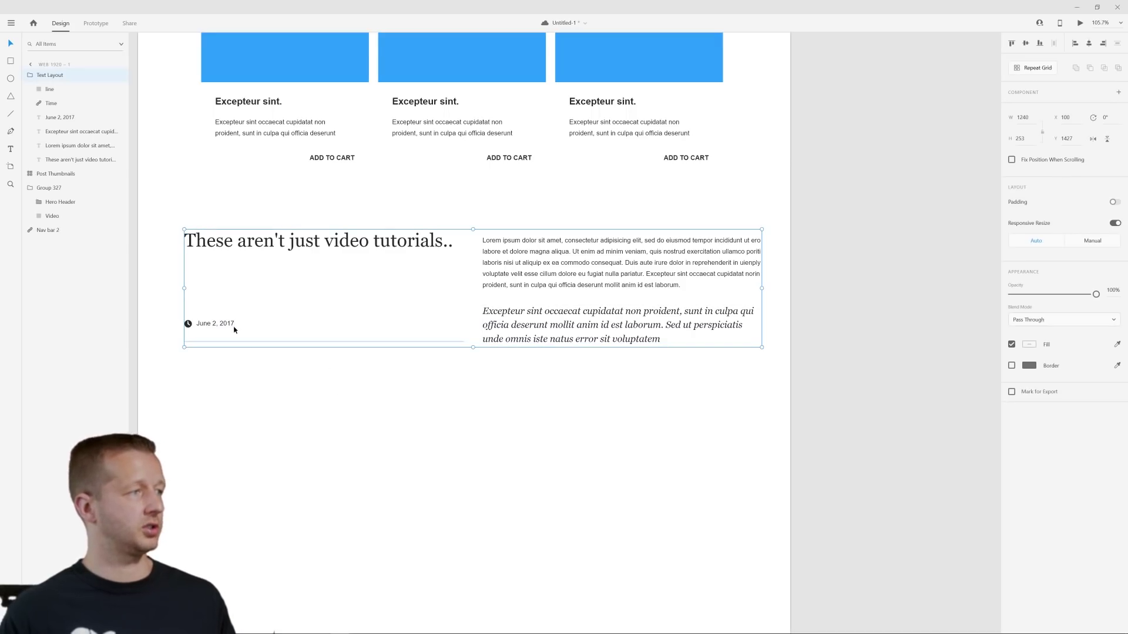
double_click(234, 330)
key(Delete)
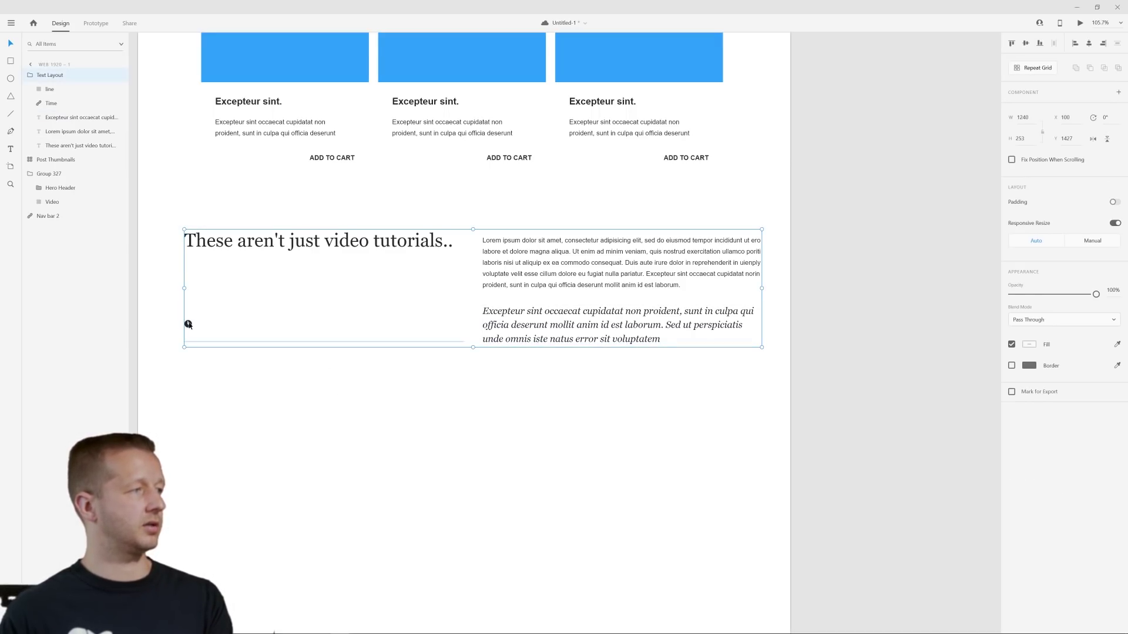
double_click(188, 325)
key(Delete)
- Switch to the Wires - Web kit and browse from the content sections to the pricing table sections
scroll(826, 299, down, 5)
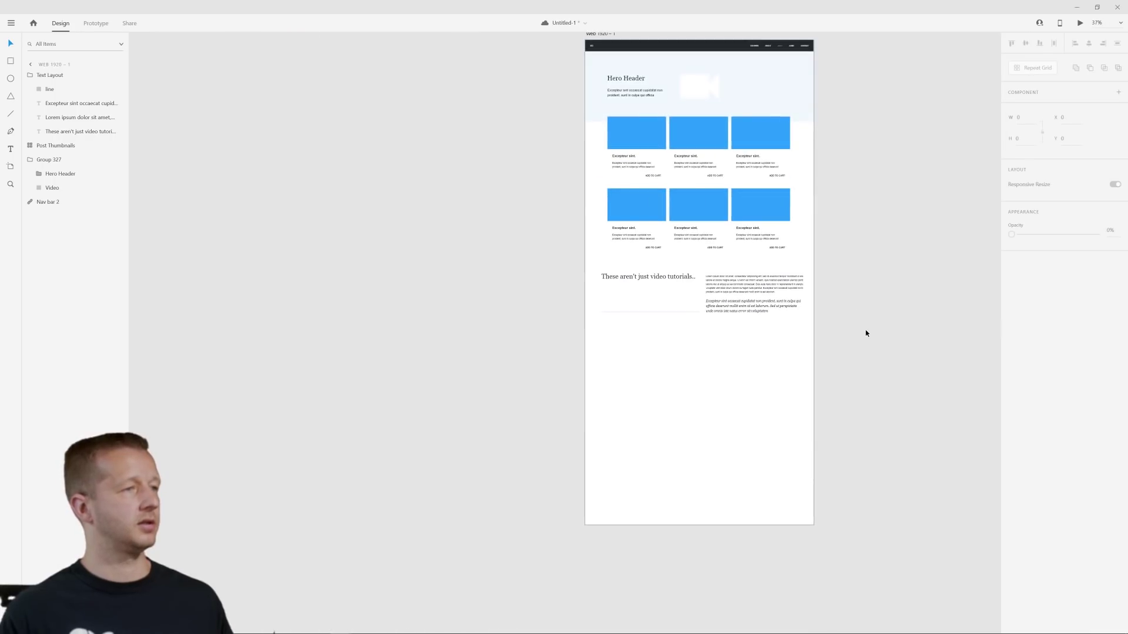
drag(866, 330, 640, 378)
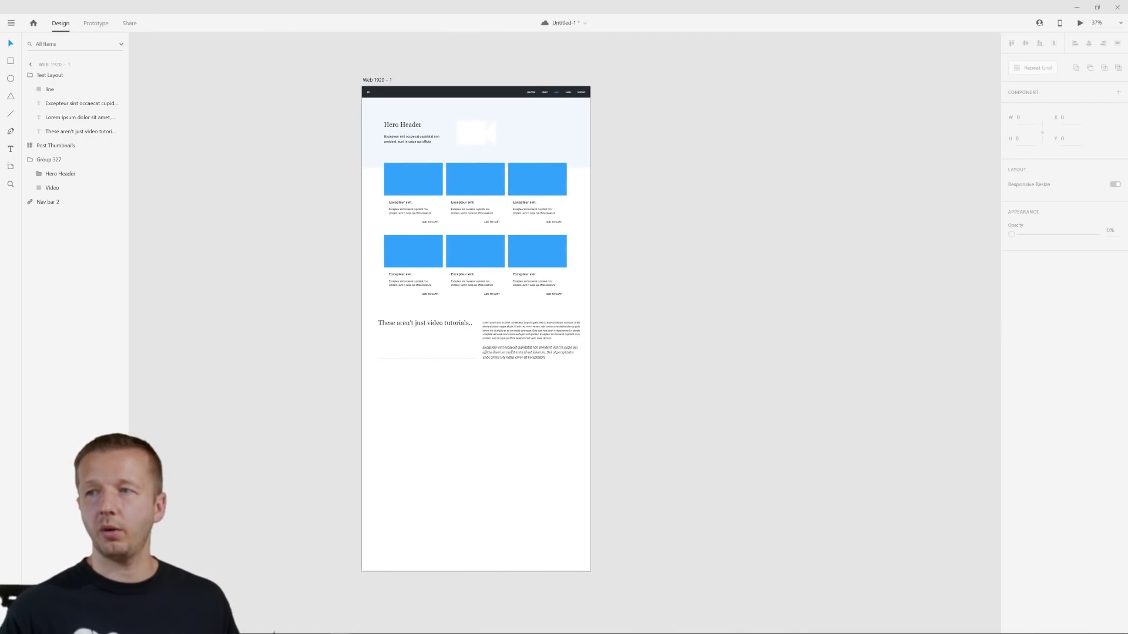
drag(920, 5, 832, 79)
drag(1062, 219, 745, 184)
double_click(744, 184)
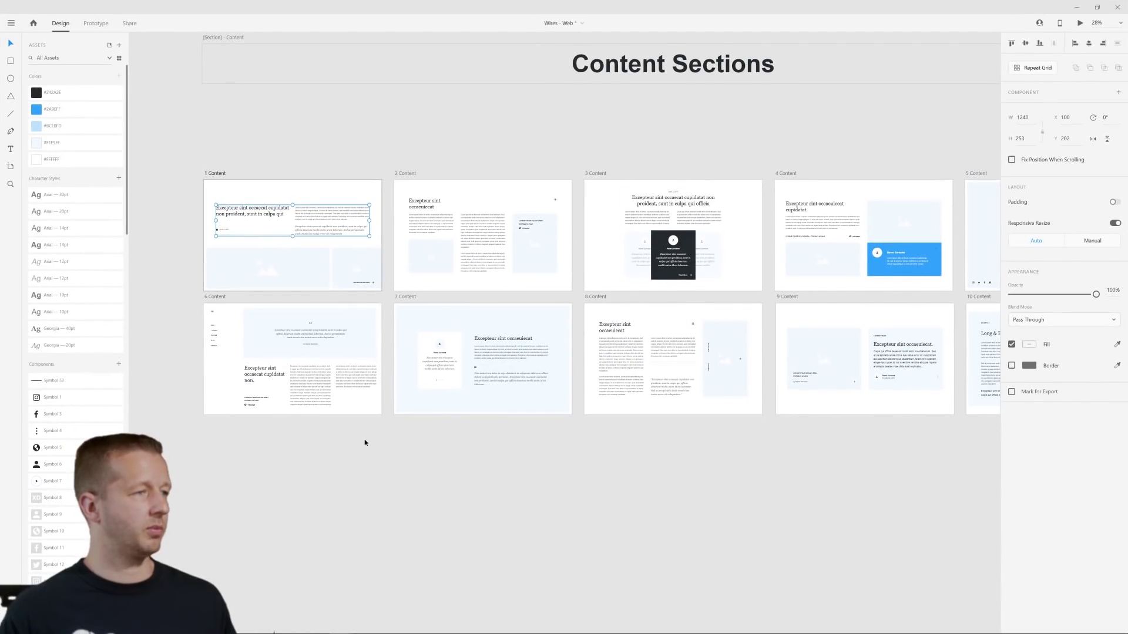
scroll(383, 410, down, 5)
drag(635, 404, 871, 368)
drag(470, 463, 714, 363)
scroll(306, 437, up, 5)
drag(491, 424, 472, 213)
drag(705, 419, 602, 424)
scroll(602, 424, right, 3)
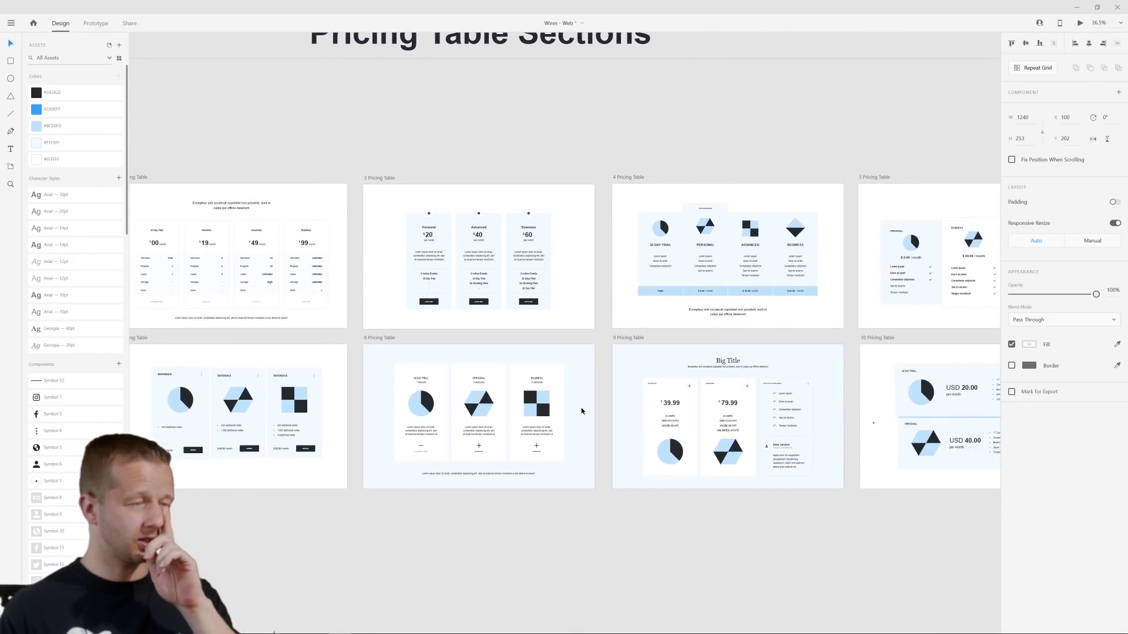
- Copy the three pricing option cards from the 5 Pricing Table artboard
scroll(594, 403, right, 4)
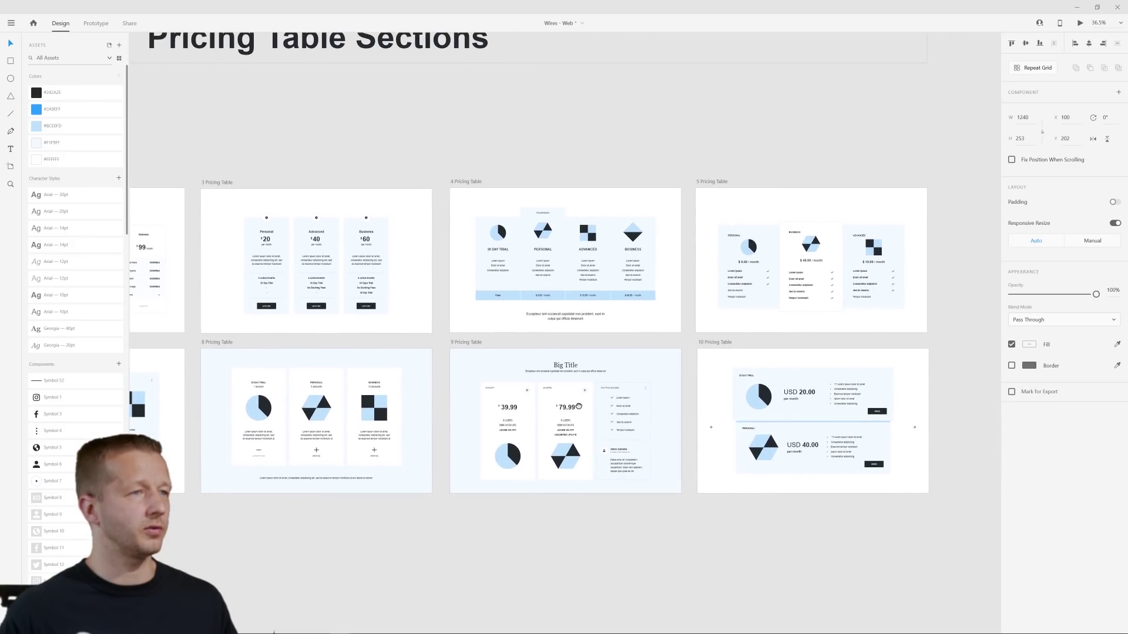
scroll(593, 406, right, 1)
drag(672, 208, 893, 335)
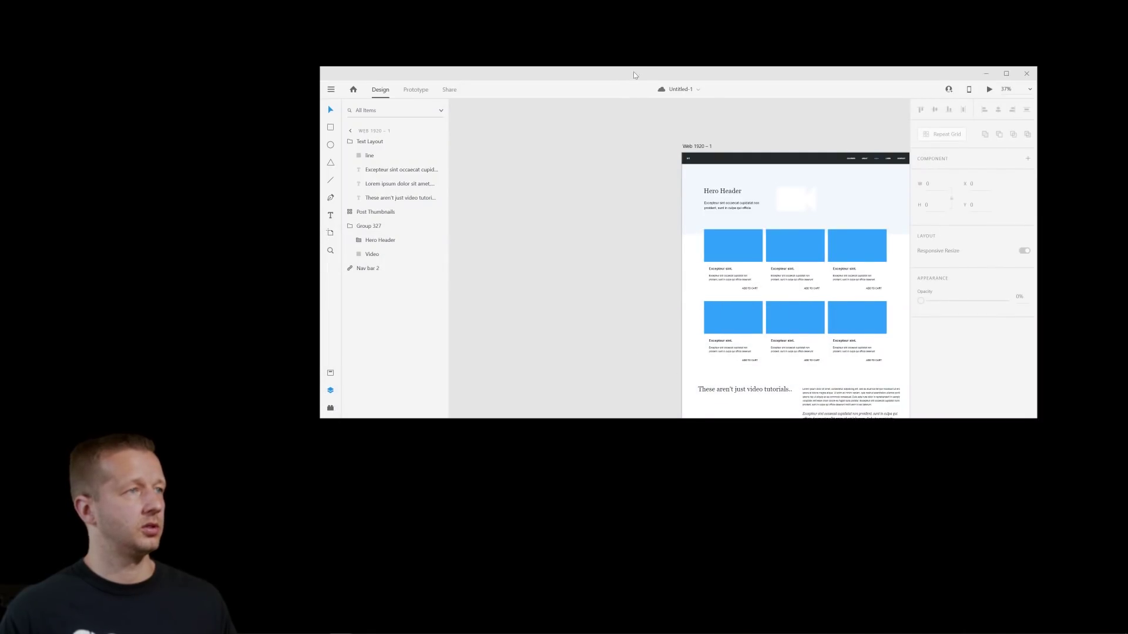
- Return to the Untitled-1 page, paste the three pricing cards and place them centred below the text layout
double_click(635, 75)
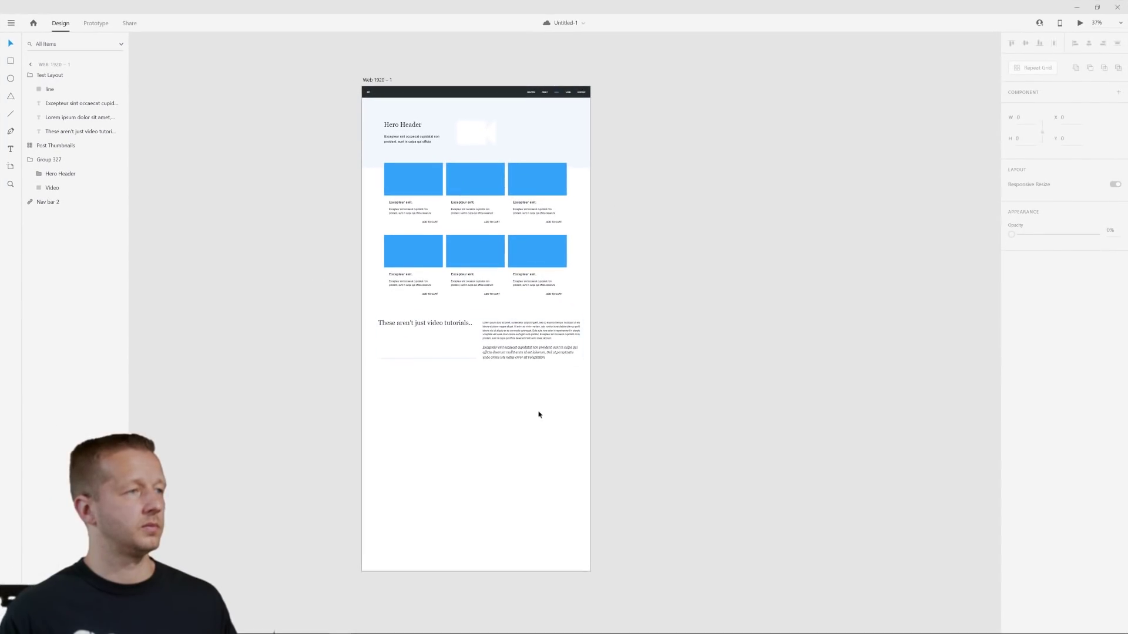
key(ctrl+v)
drag(480, 178, 476, 411)
click(706, 400)
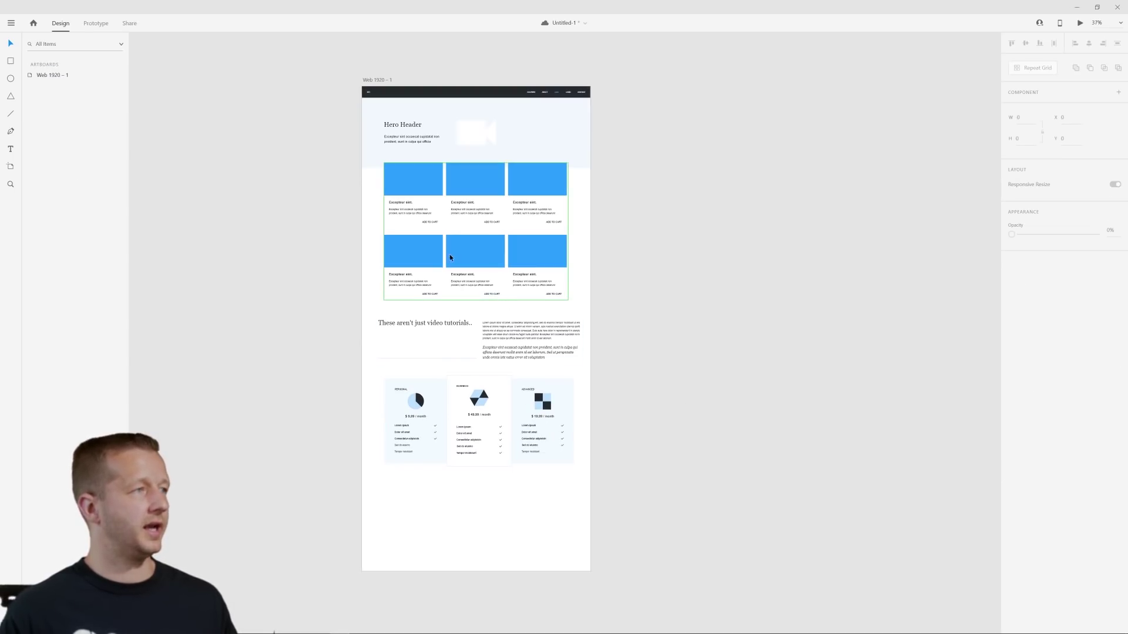
scroll(448, 244, up, 3)
scroll(475, 238, up, 1)
scroll(629, 358, down, 5)
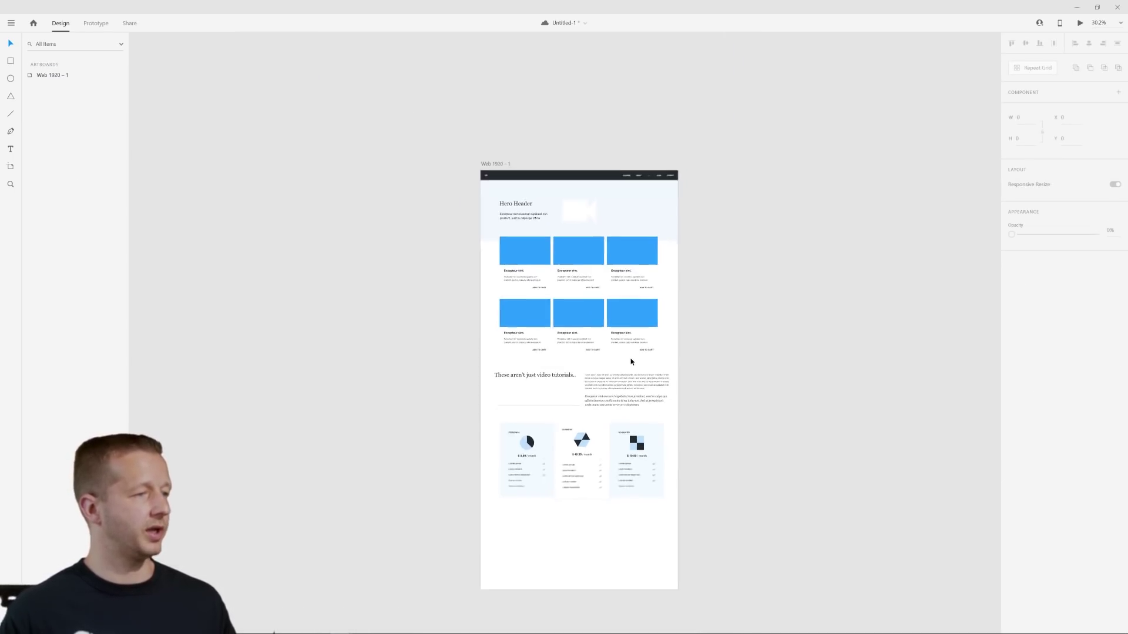
scroll(581, 435, up, 3)
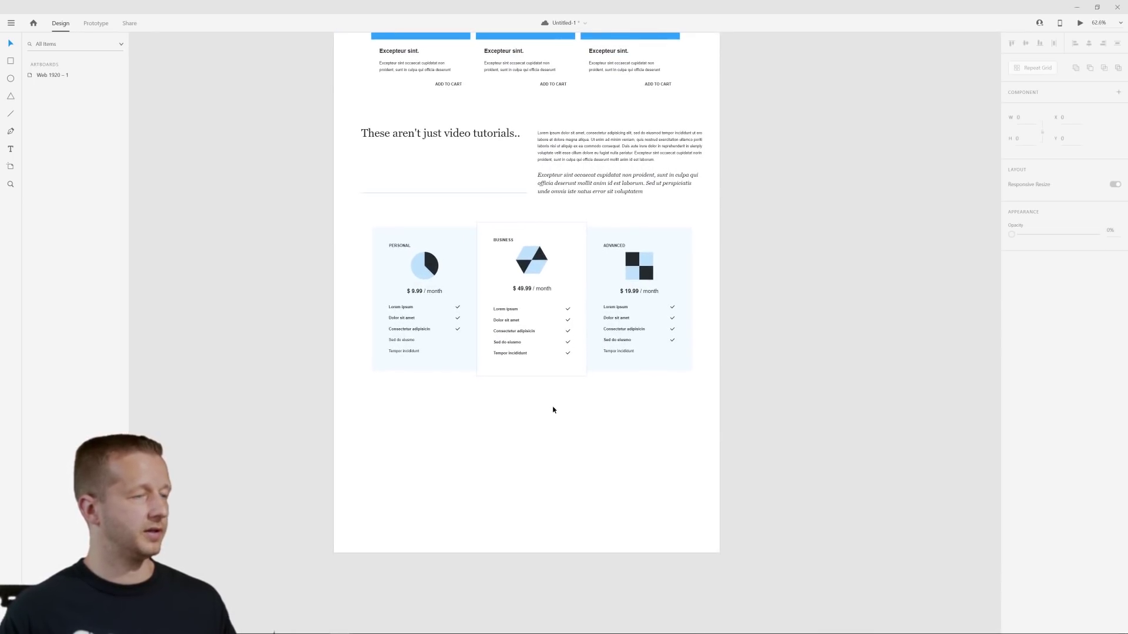
click(573, 398)
- Switch to the Wires - Web kit and copy the blue footer with the dark copyright bar from the Call to Action & Footers section
drag(795, 13, 654, 112)
mouse_move(405, 632)
mouse_move(367, 629)
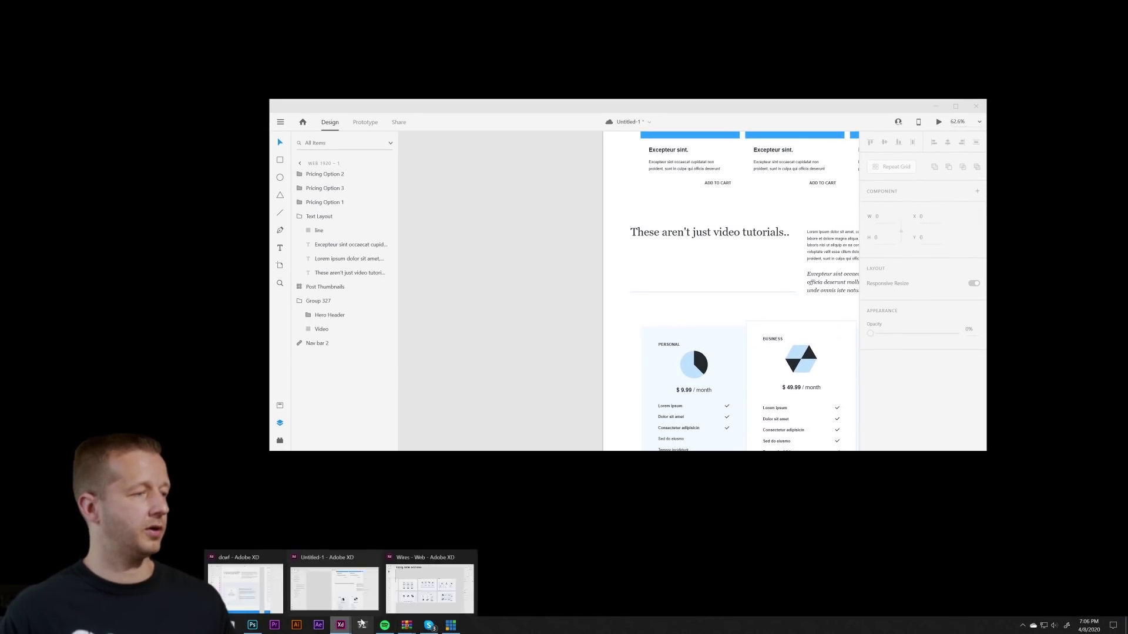
click(333, 584)
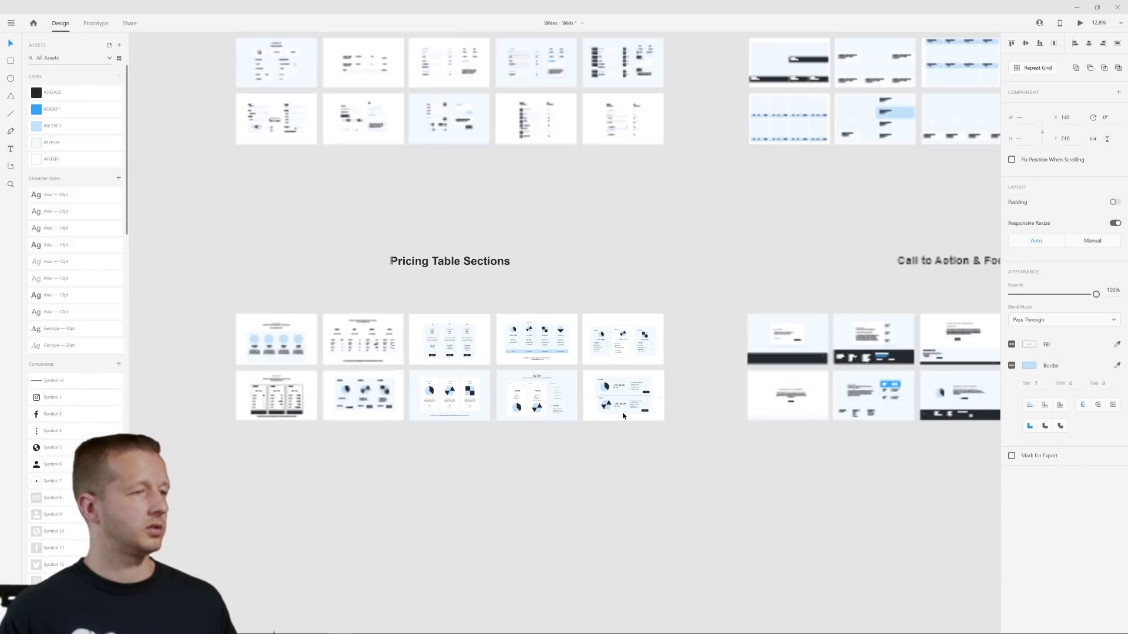
drag(780, 458, 600, 428)
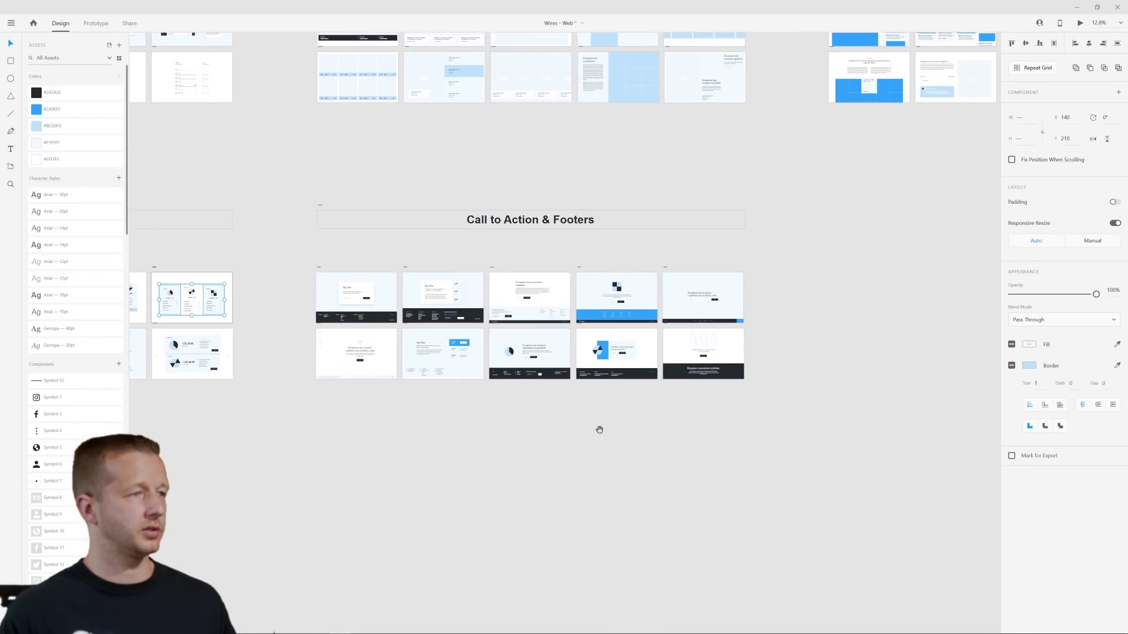
scroll(615, 400, up, 5)
scroll(615, 399, up, 5)
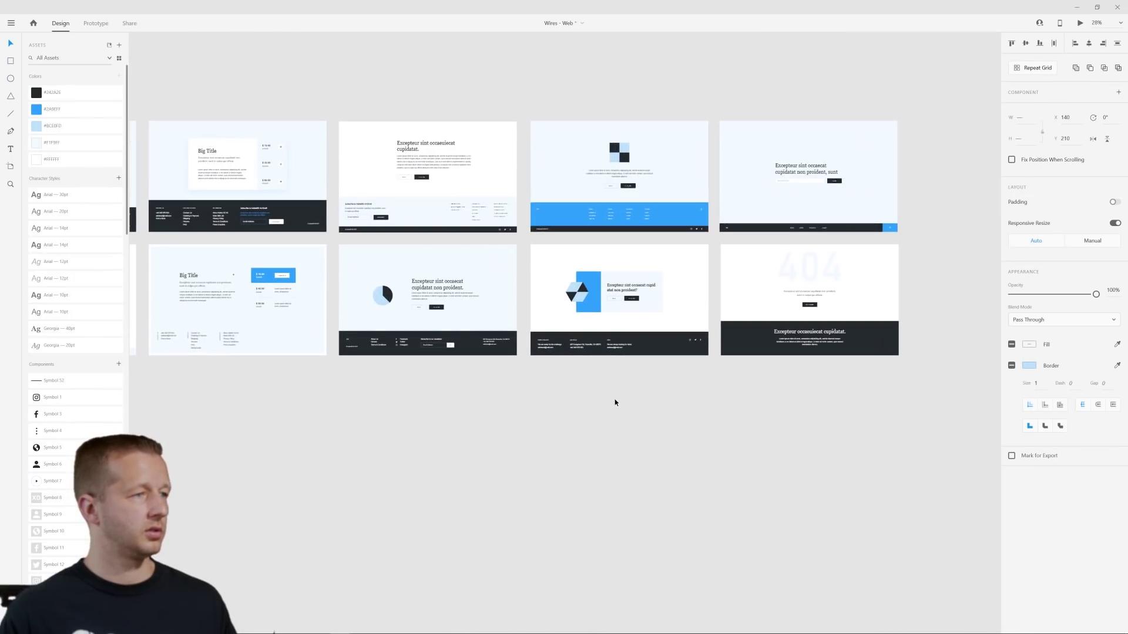
scroll(606, 405, up, 5)
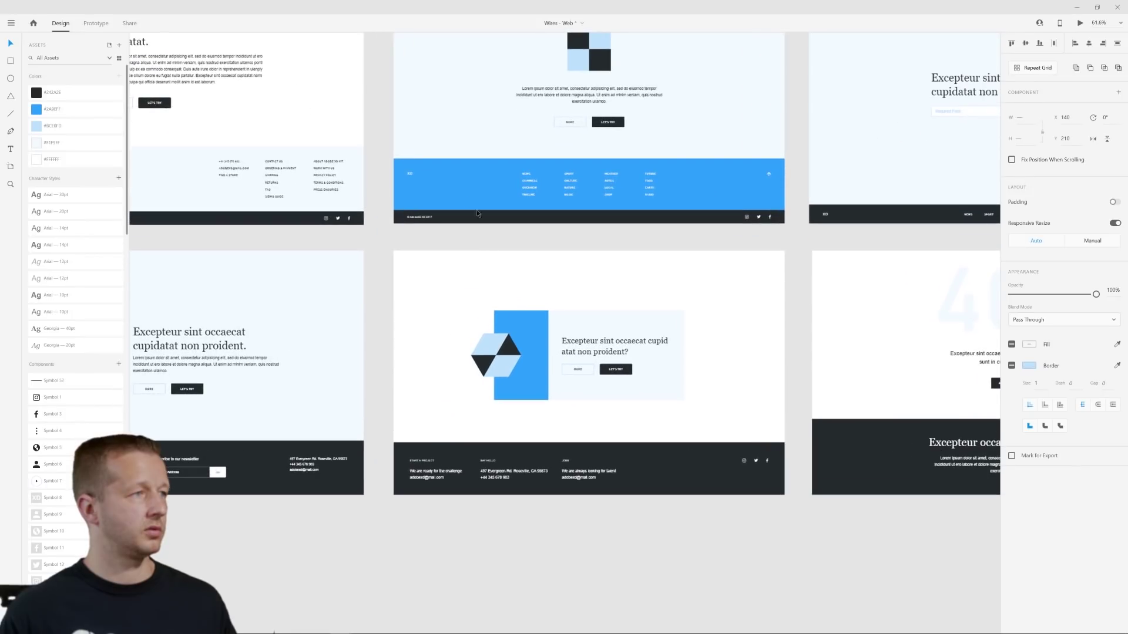
click(465, 194)
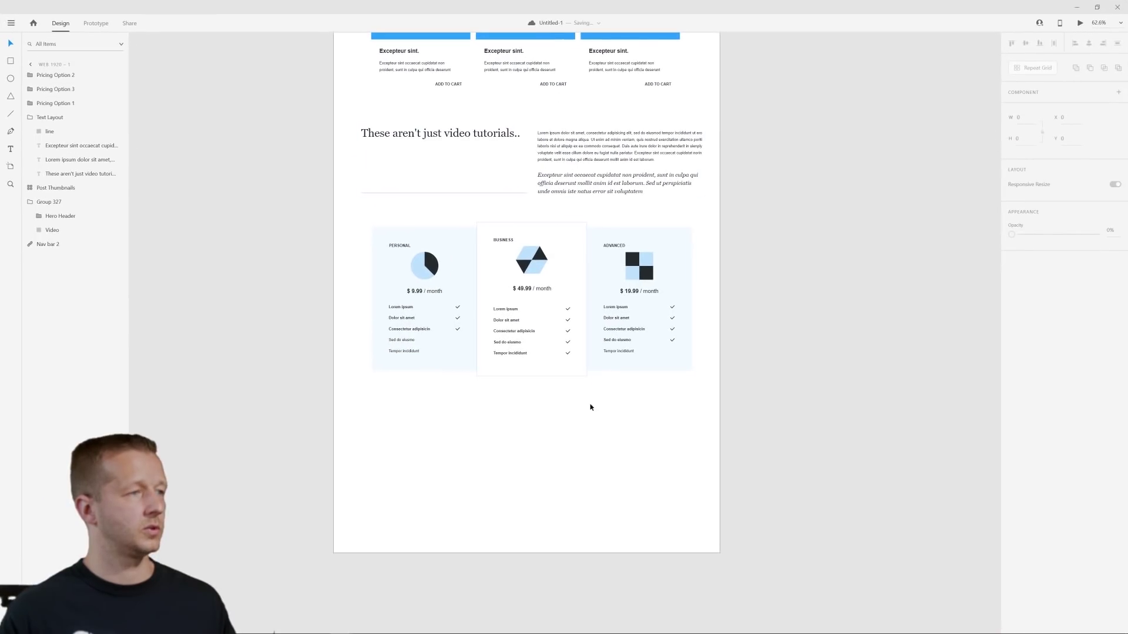
- Paste the footer into the page below the pricing cards at about Y 2459 and shorten the artboard to the footer's bottom edge
key(ctrl+v)
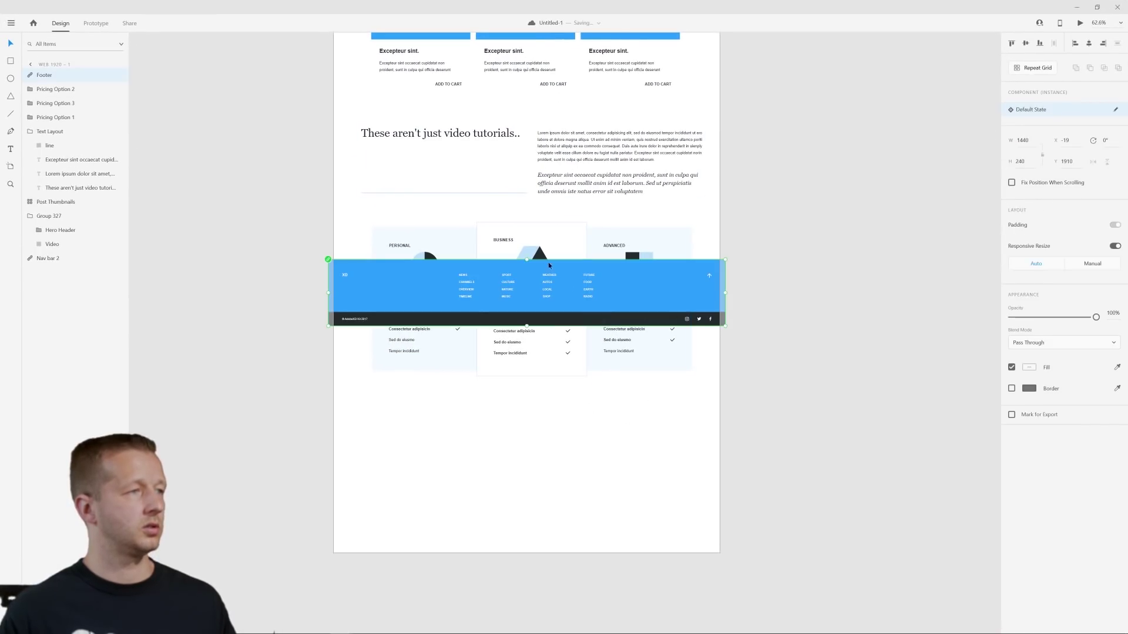
drag(596, 279, 627, 426)
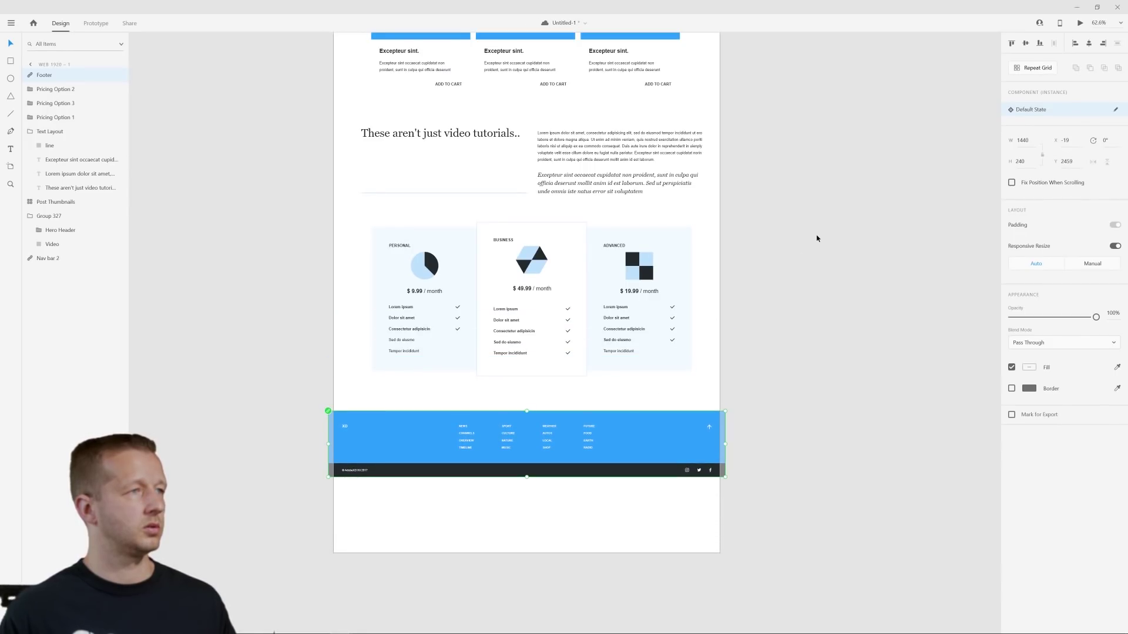
scroll(803, 276, up, 2)
scroll(772, 302, down, 5)
click(622, 129)
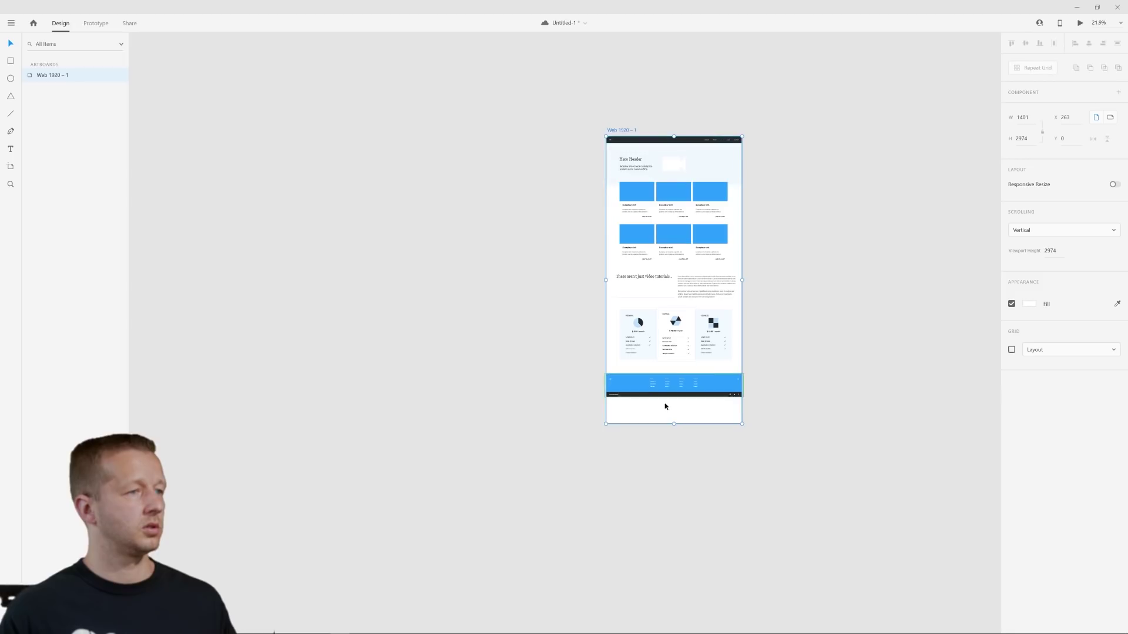
drag(674, 423, 688, 398)
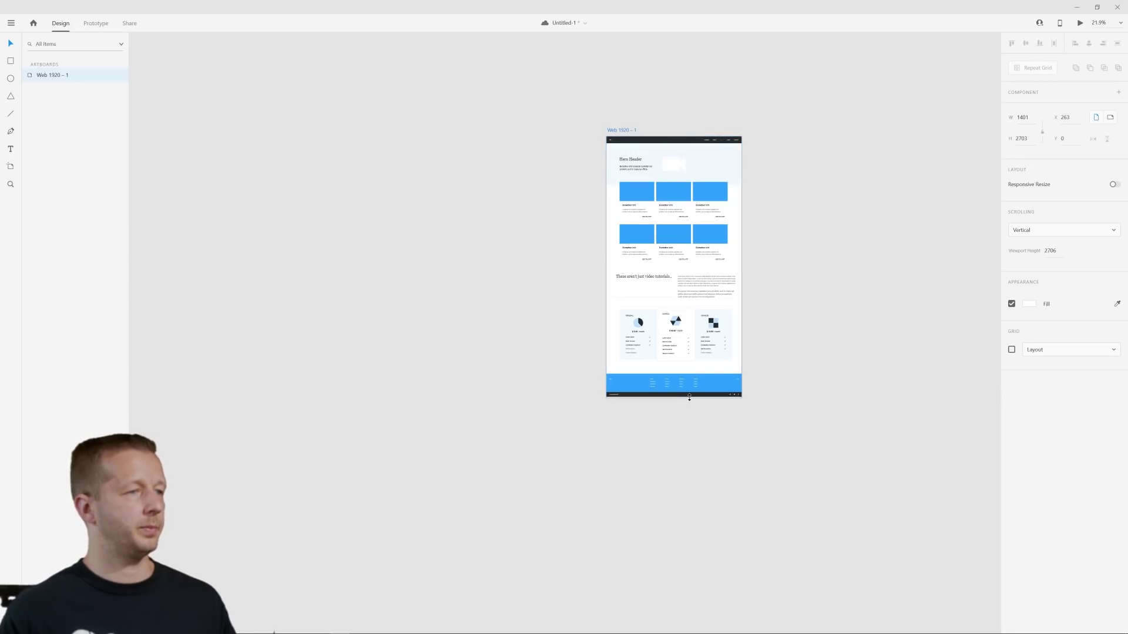
click(781, 357)
- Review the assembled page from the nav bar and hero down through the card rows and text layout
scroll(773, 239, up, 5)
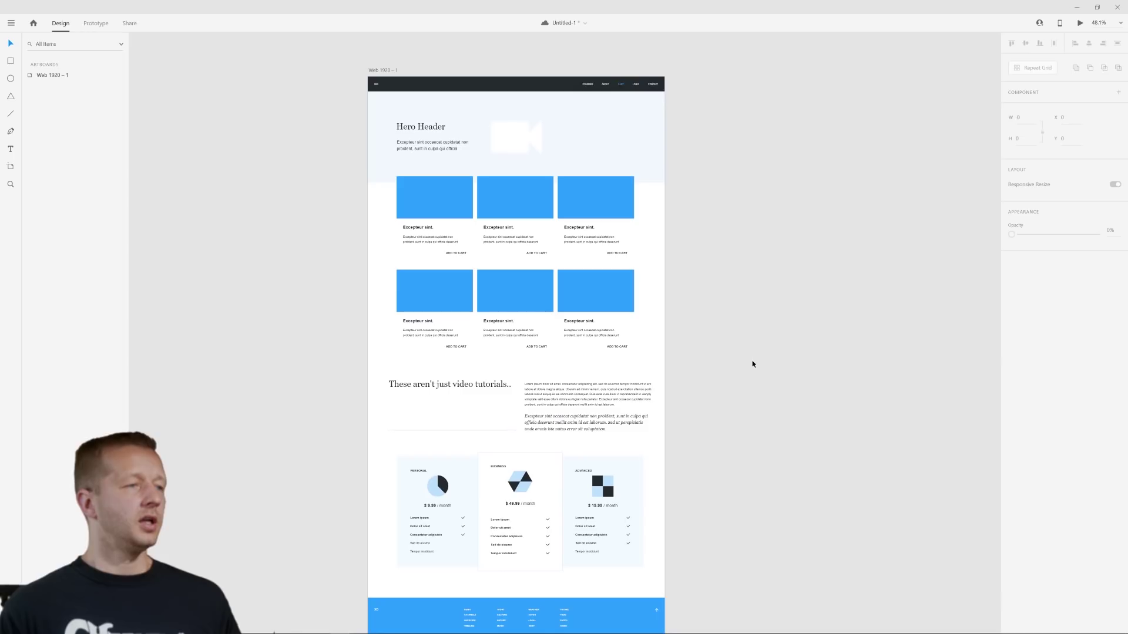
scroll(676, 199, up, 3)
drag(720, 181, 823, 309)
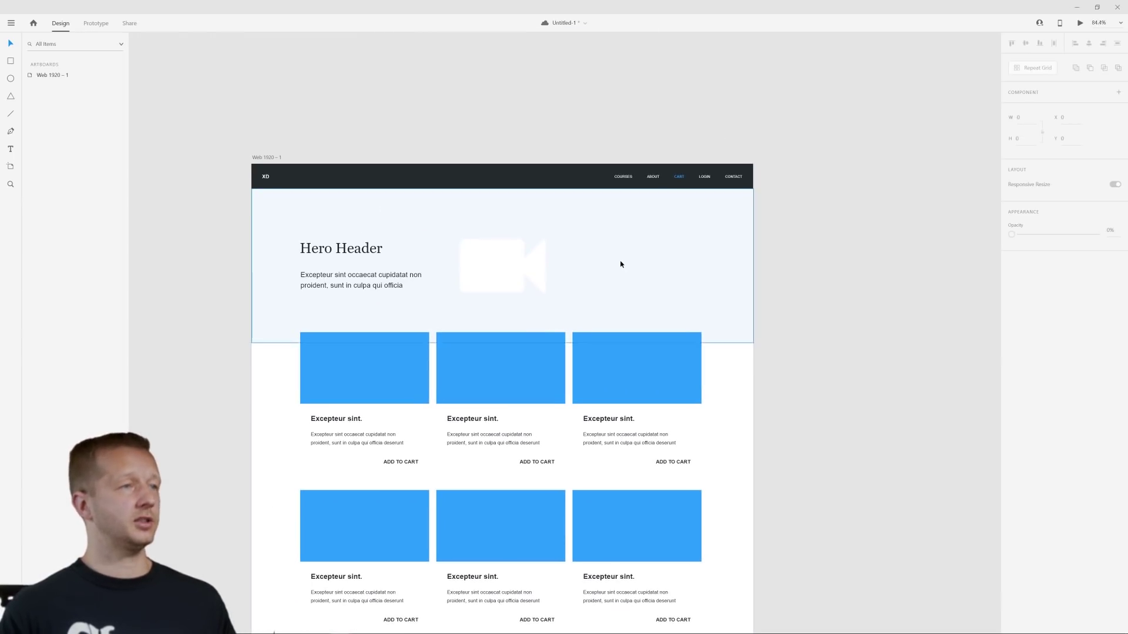
scroll(622, 265, up, 2)
drag(544, 290, 617, 236)
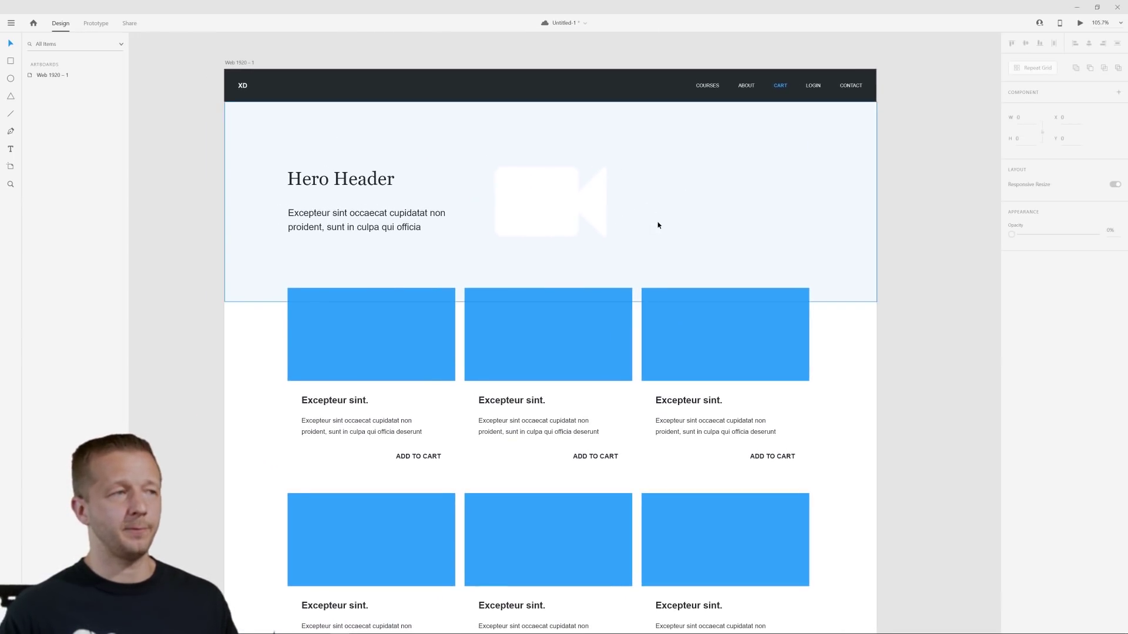
drag(900, 333, 933, 390)
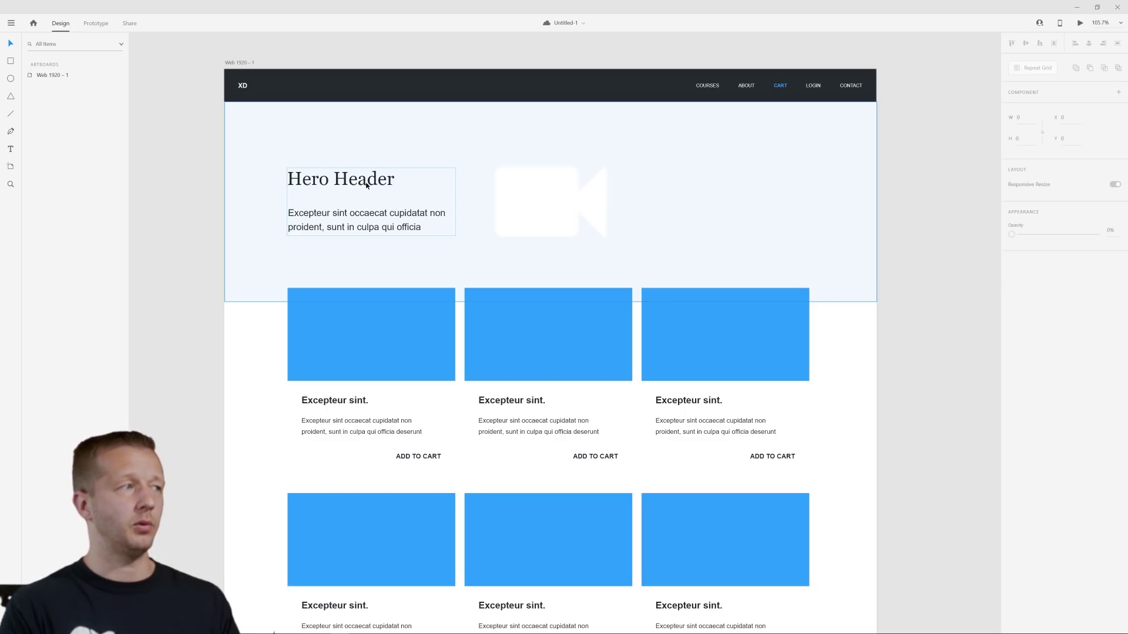
scroll(884, 375, down, 5)
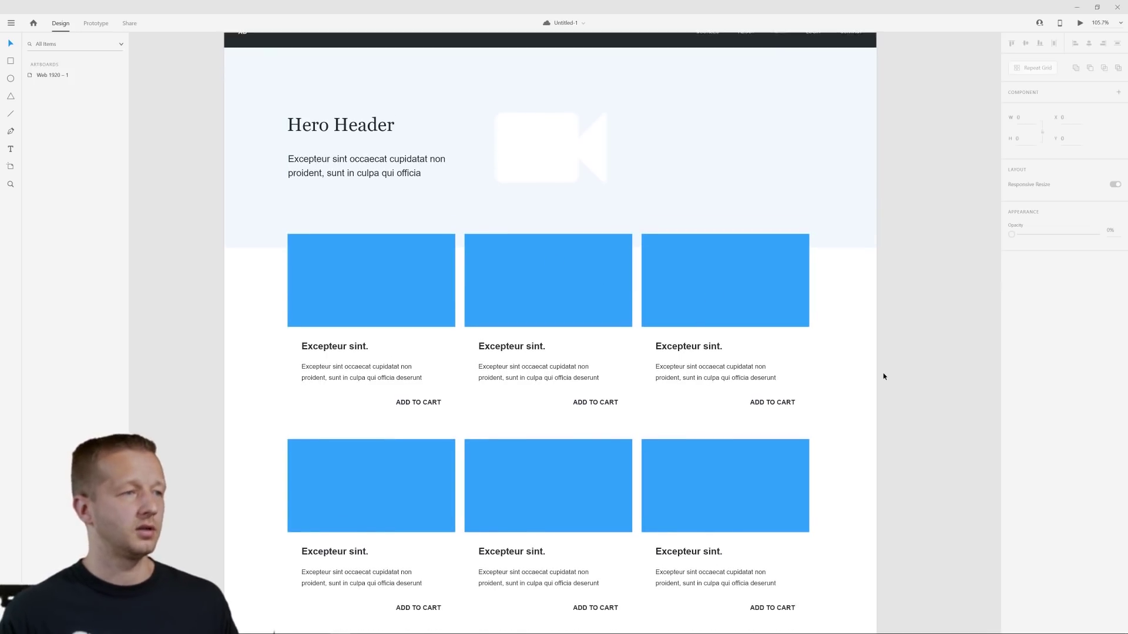
scroll(884, 374, down, 4)
drag(899, 375, 792, 361)
scroll(792, 361, up, 2)
scroll(791, 361, up, 2)
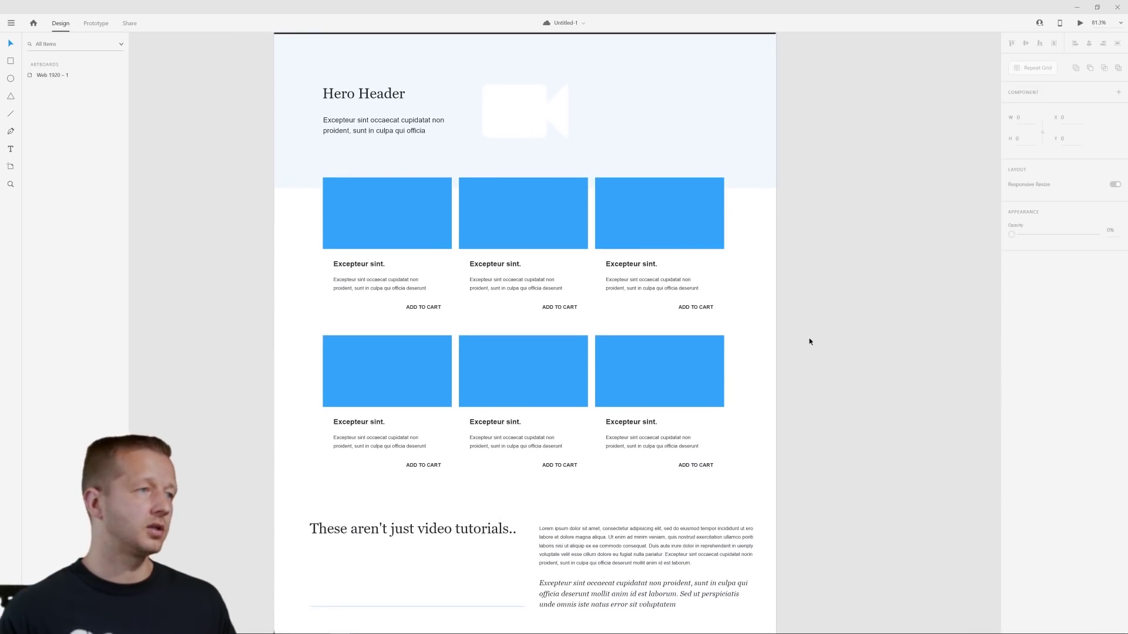
- Inspect the card repeat grid and the title and description text elements inside its upper-row third card
click(650, 203)
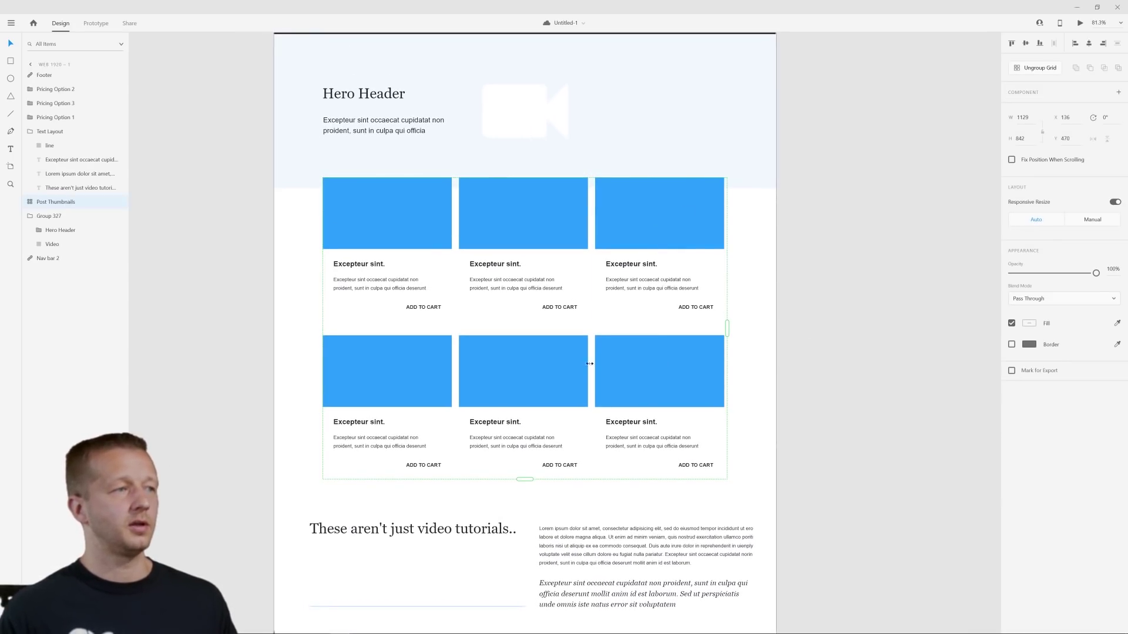
click(818, 351)
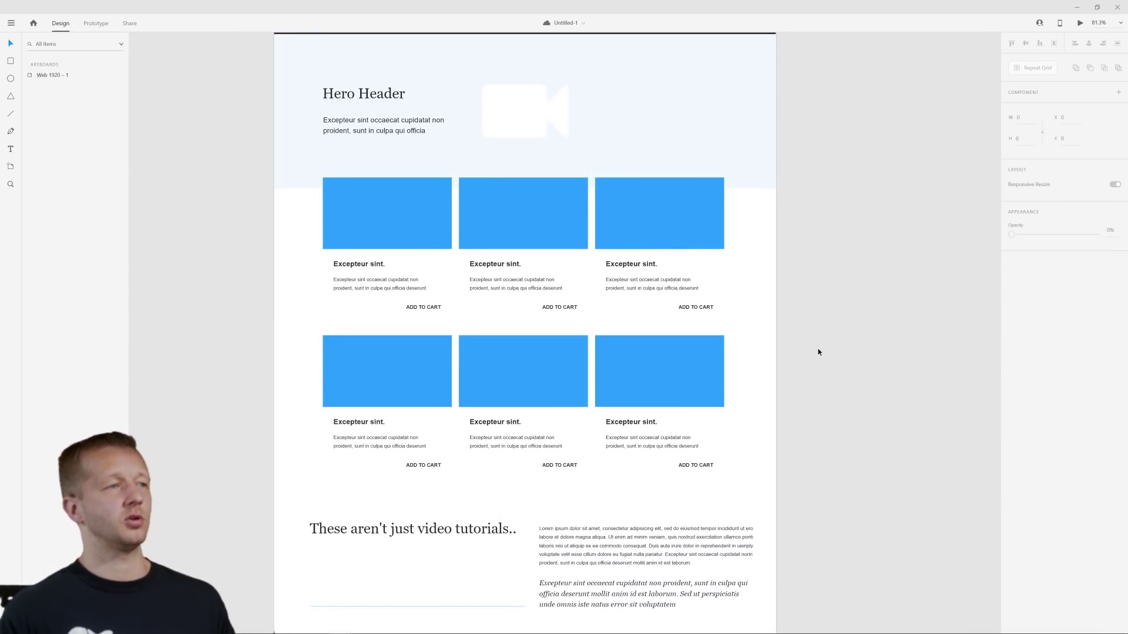
click(646, 276)
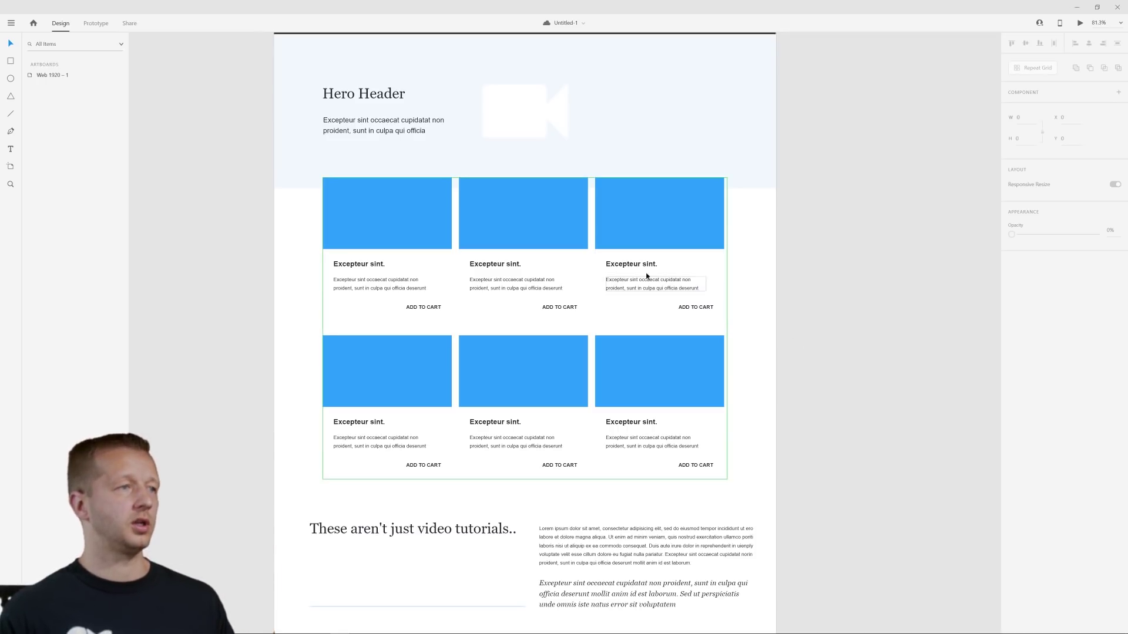
double_click(632, 265)
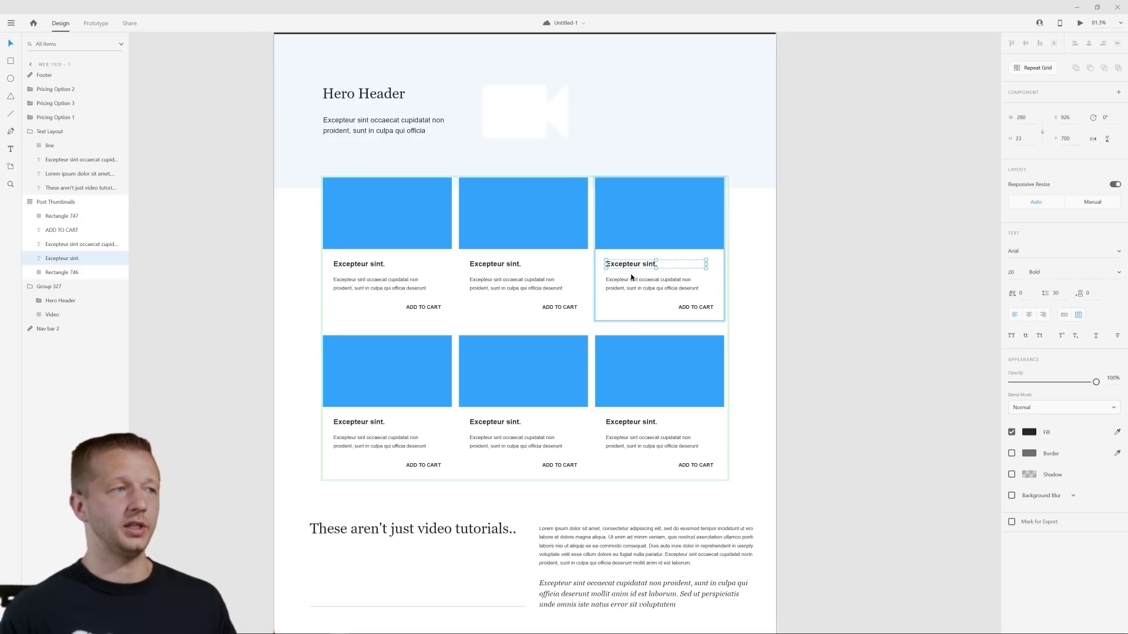
click(665, 283)
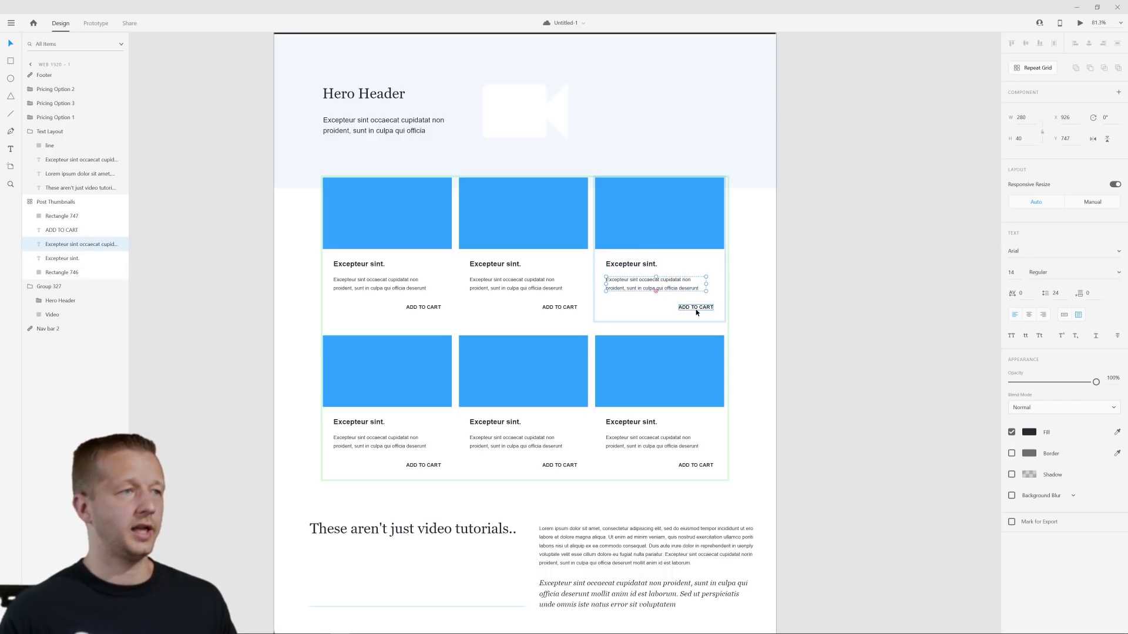
key(Escape)
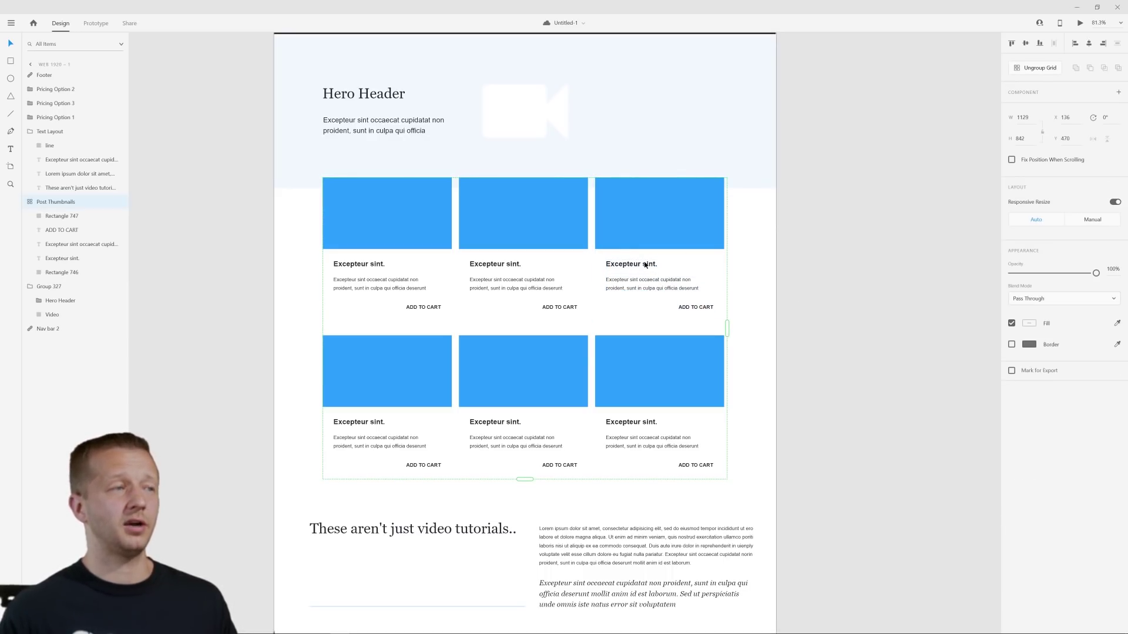
double_click(648, 265)
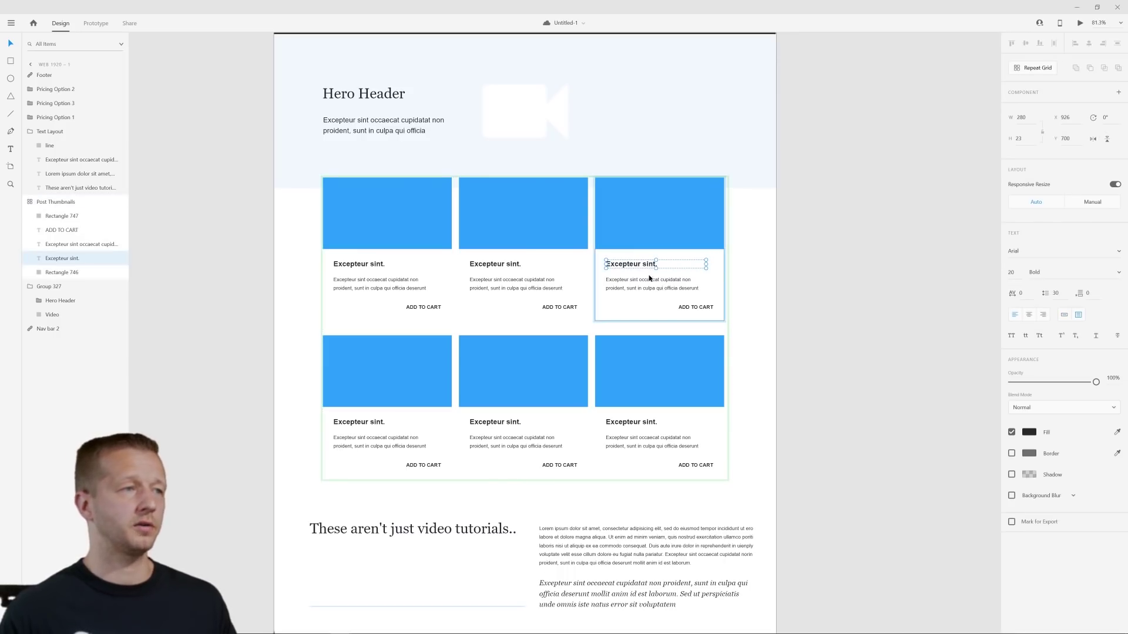
click(652, 284)
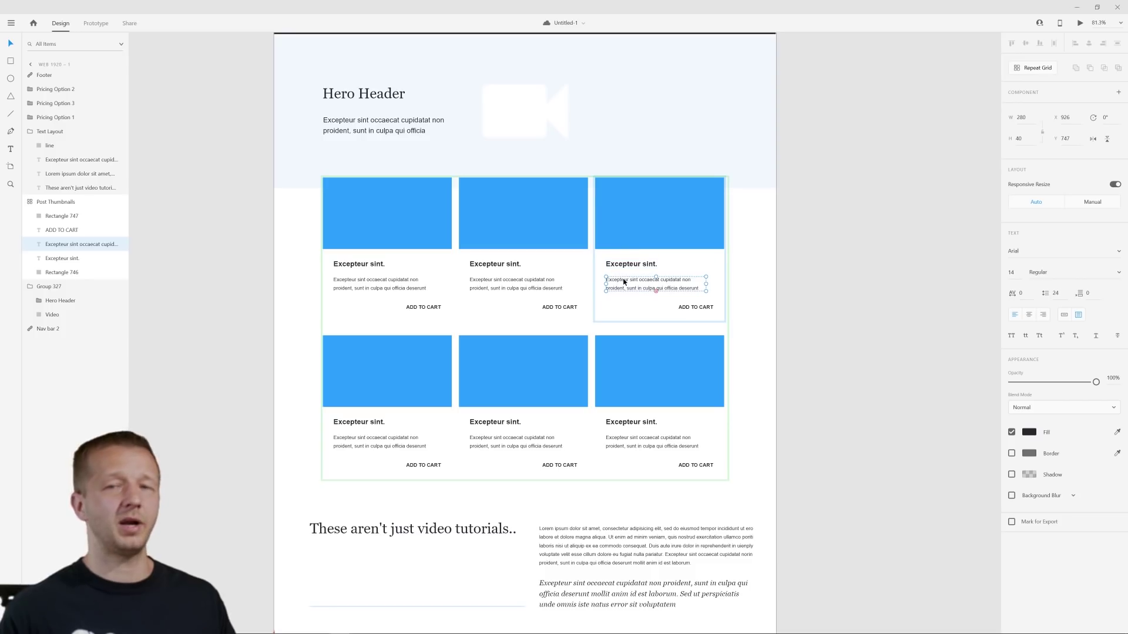
- Review the full course page from the nav bar and card rows down to the pricing cards and footer
click(755, 224)
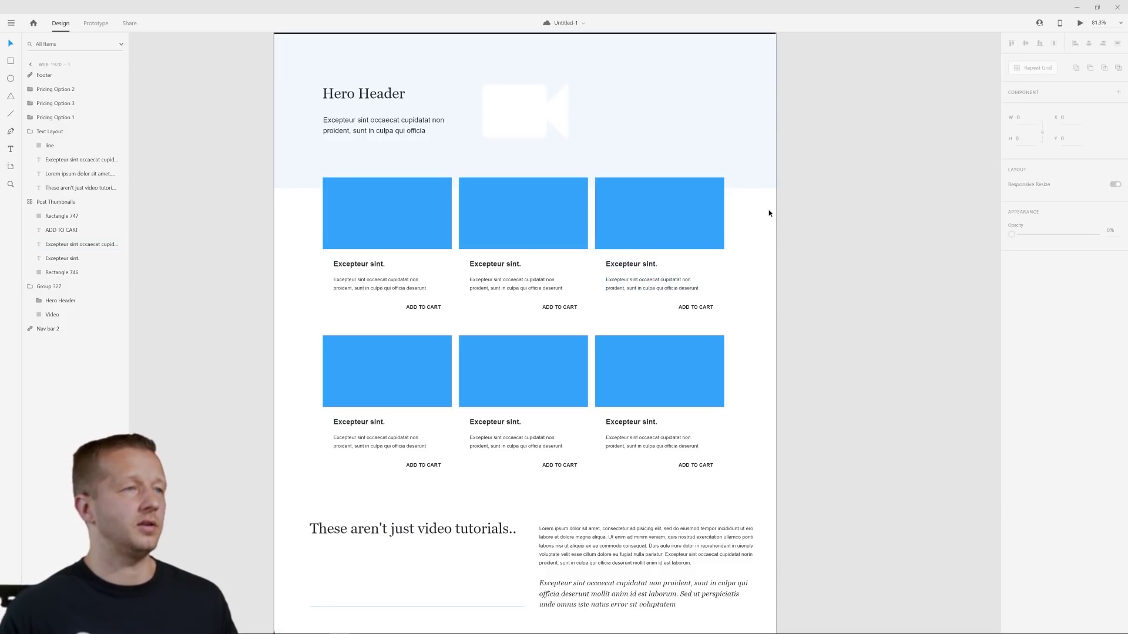
drag(757, 230, 283, 468)
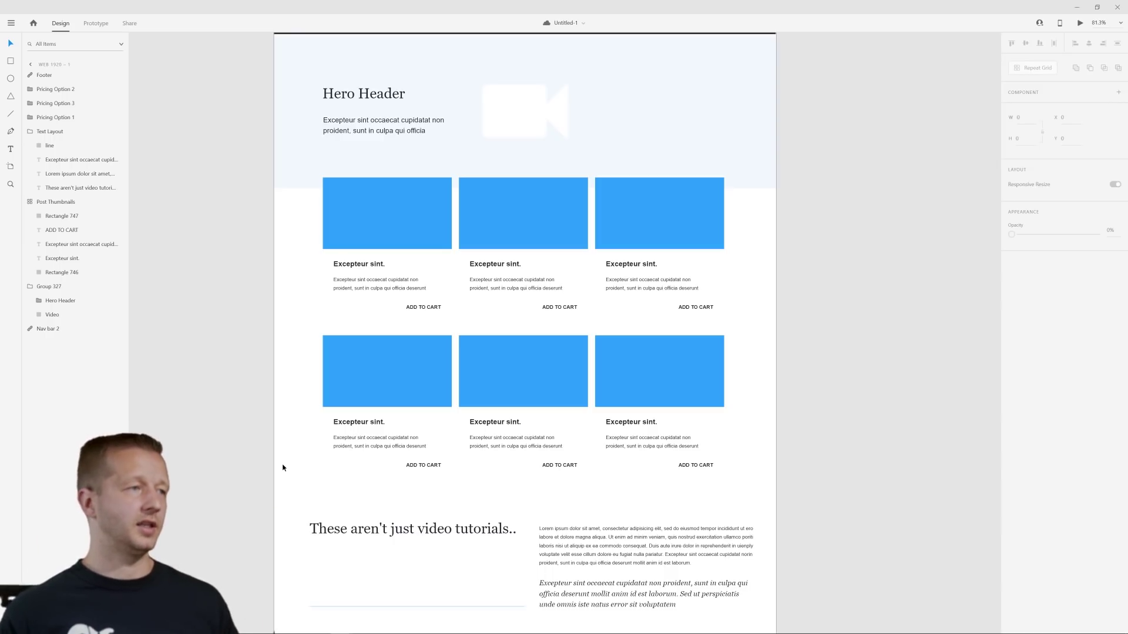
drag(299, 463, 312, 380)
scroll(730, 403, down, 4)
drag(770, 469, 712, 428)
scroll(712, 428, up, 3)
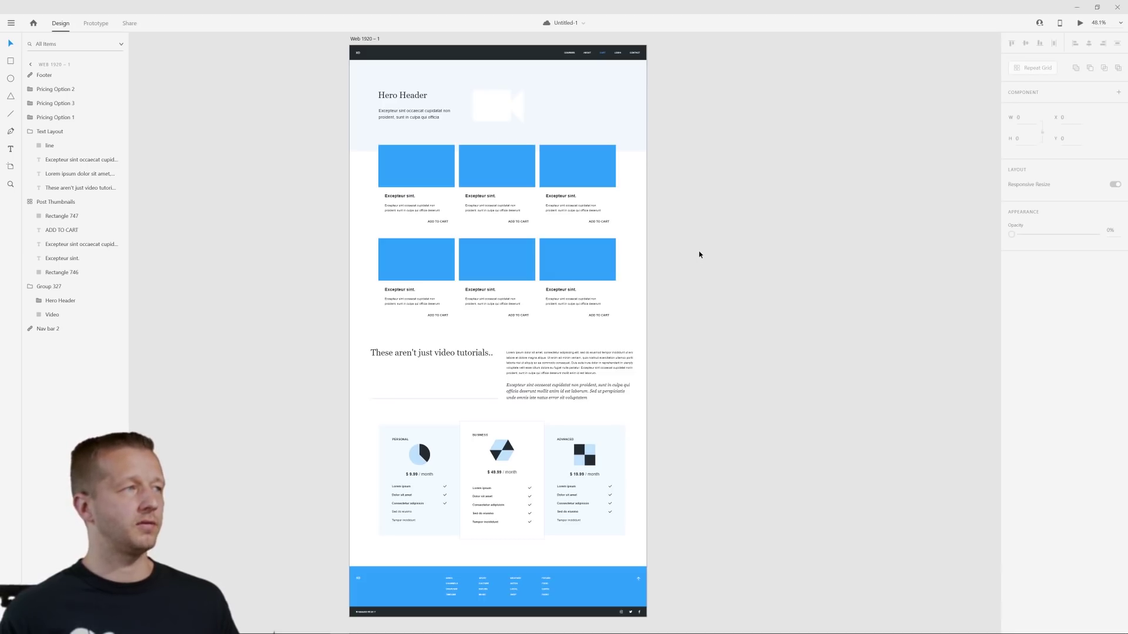
drag(699, 254, 709, 327)
drag(707, 194, 698, 232)
click(572, 411)
click(717, 342)
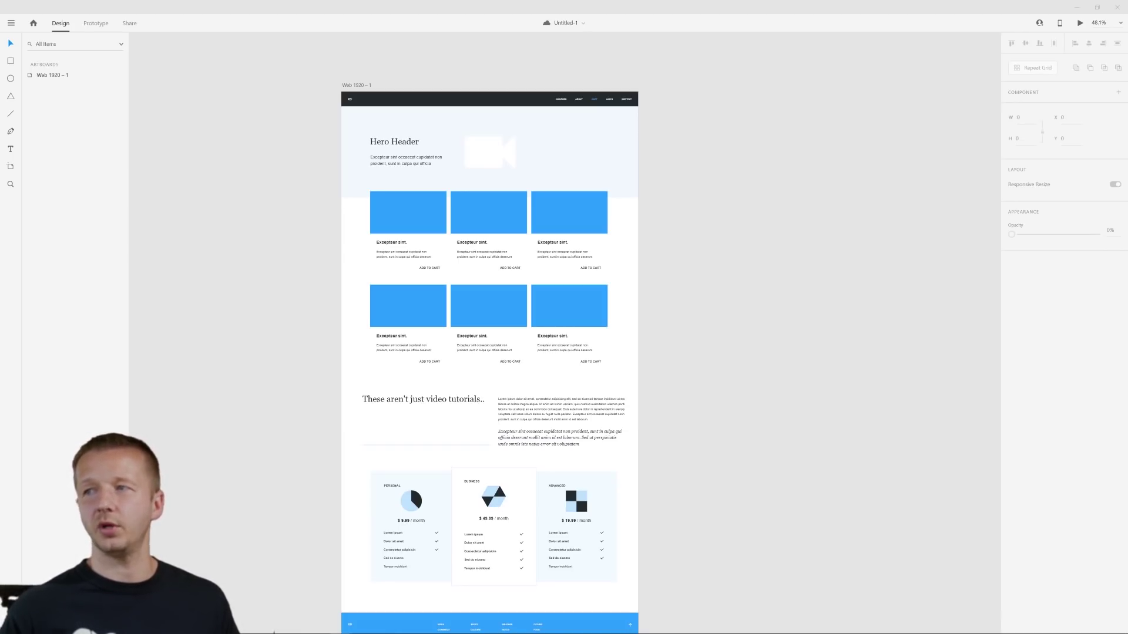
- Duplicate the course page artboard and move the copy farther from the original, to about X 2080
click(361, 86)
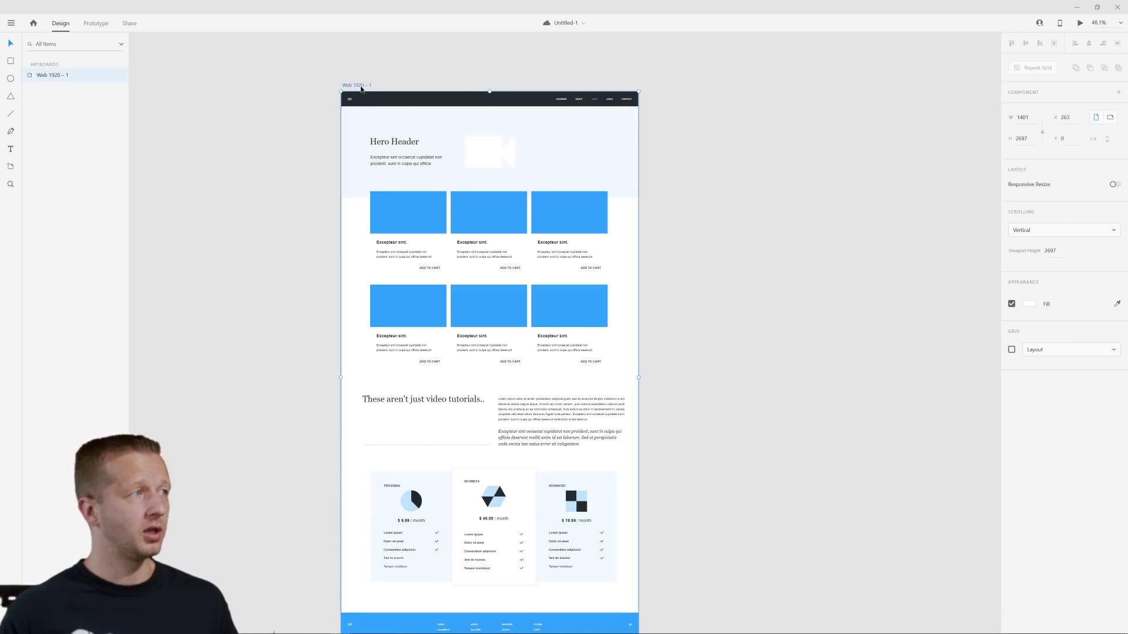
key(ctrl+s)
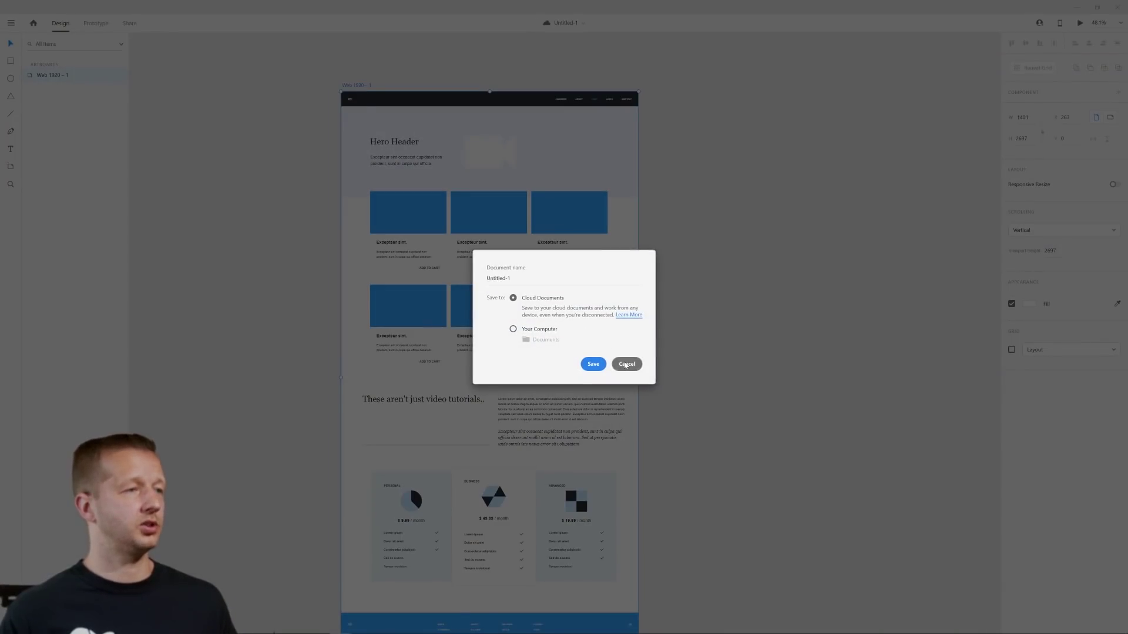
click(624, 363)
key(ctrl+d)
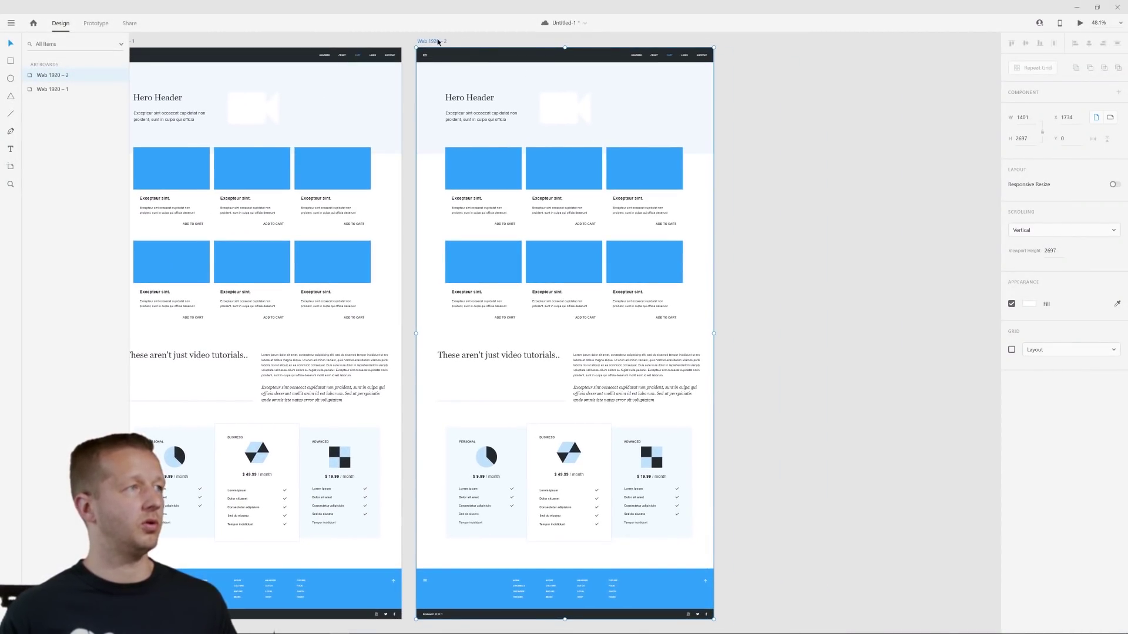
drag(435, 41, 506, 42)
- Delete everything between the nav bar and the footer on the duplicated artboard
scroll(558, 143, up, 2)
scroll(558, 144, right, 2)
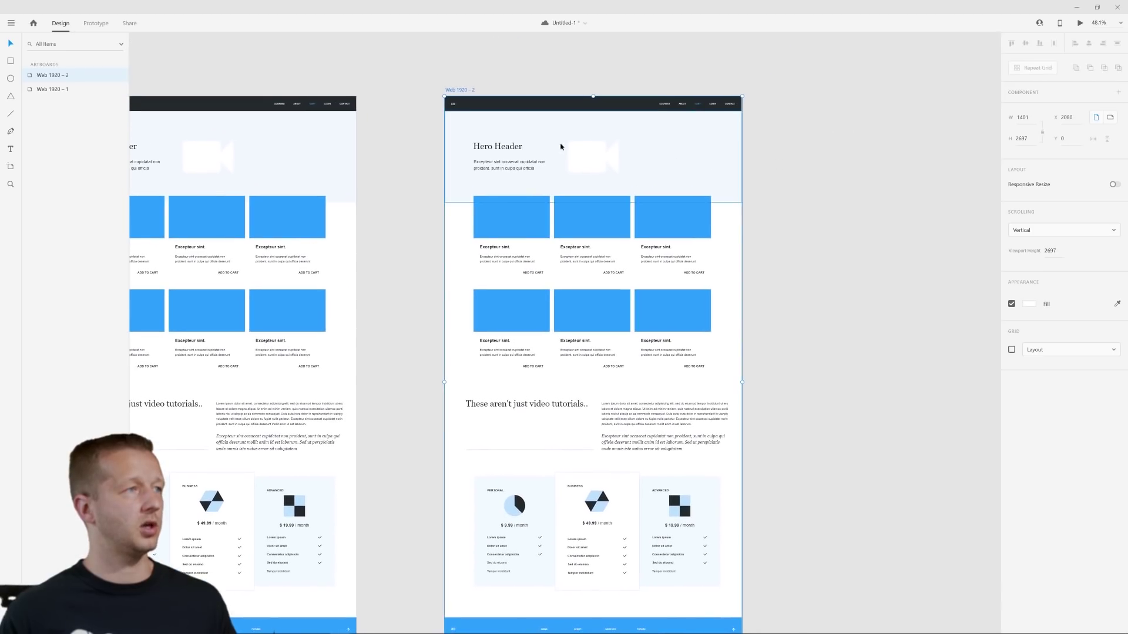
drag(417, 123, 752, 594)
key(Delete)
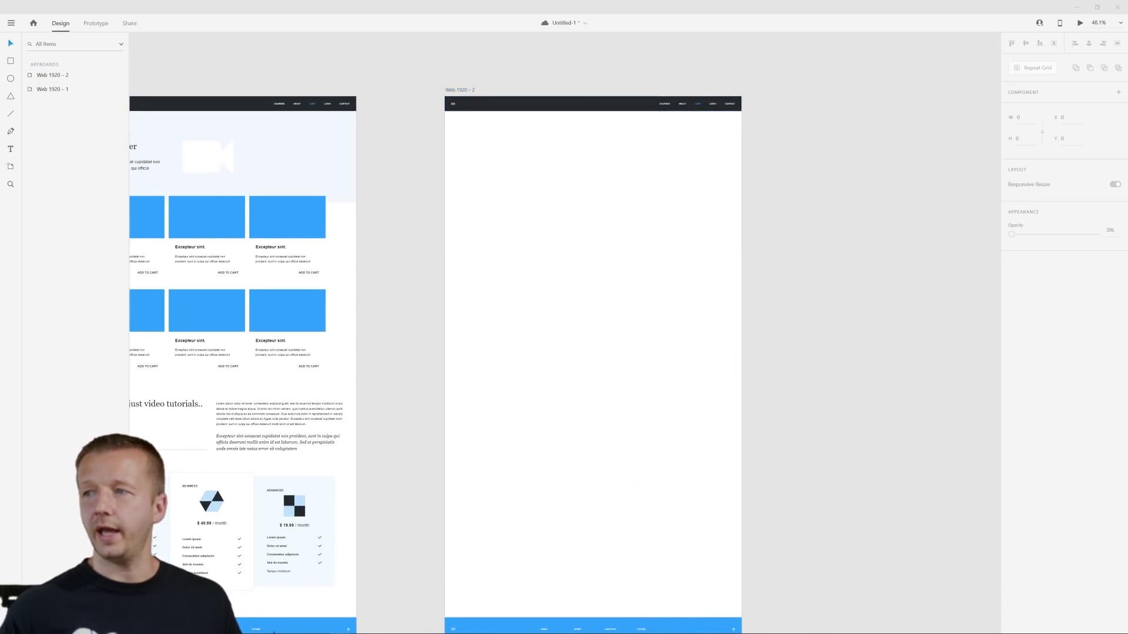
- Switch to the Wires - Web kit and copy the E-mail and Password fields from the Forms section
mouse_move(275, 630)
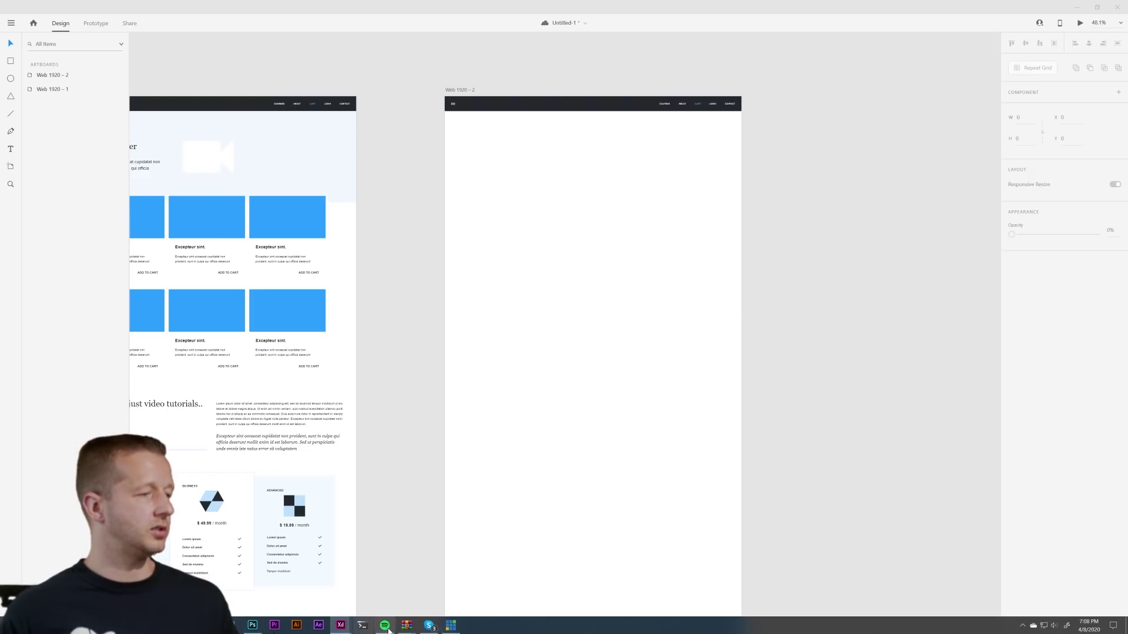
mouse_move(338, 630)
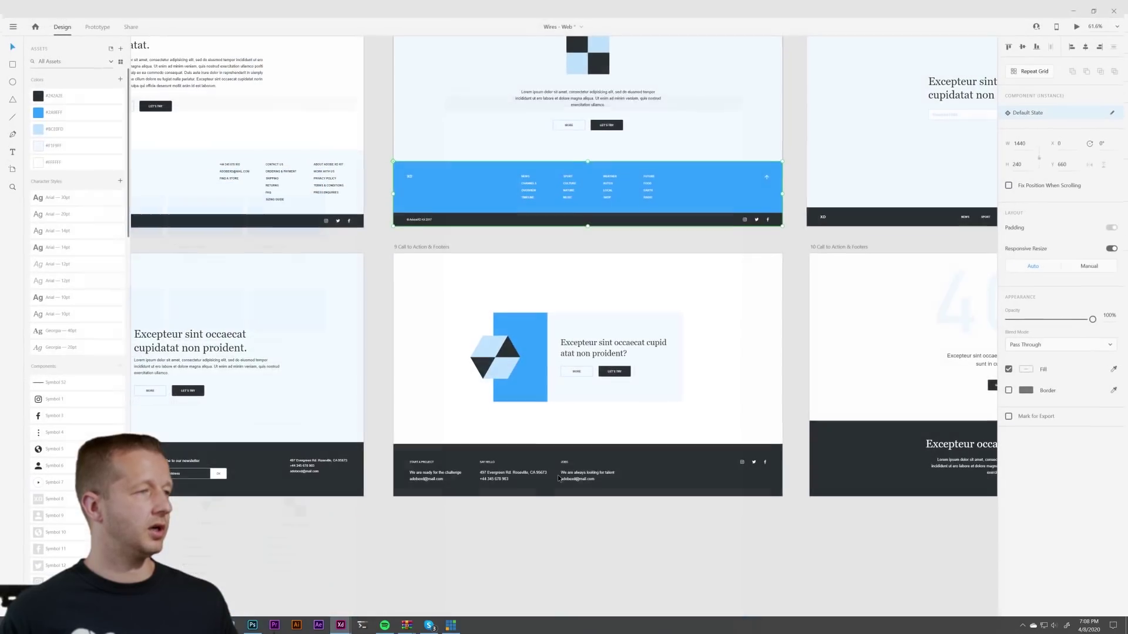
click(436, 587)
scroll(791, 329, down, 3)
scroll(791, 330, down, 3)
drag(650, 182, 858, 403)
drag(544, 420, 593, 397)
scroll(333, 305, up, 3)
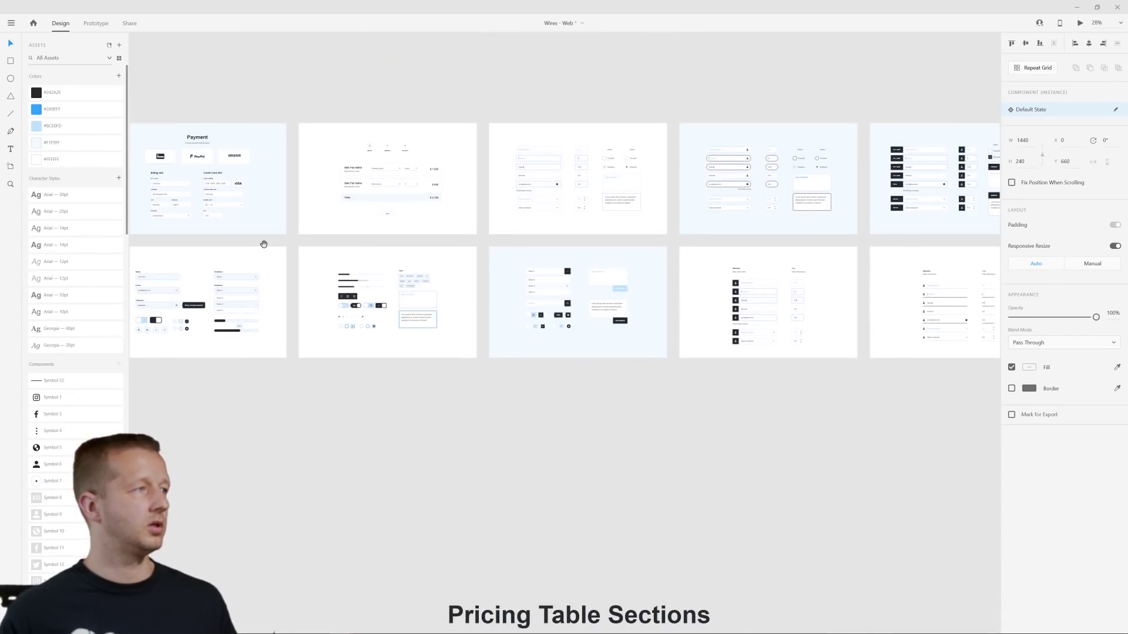
drag(263, 244, 545, 337)
scroll(425, 307, up, 4)
scroll(553, 285, up, 2)
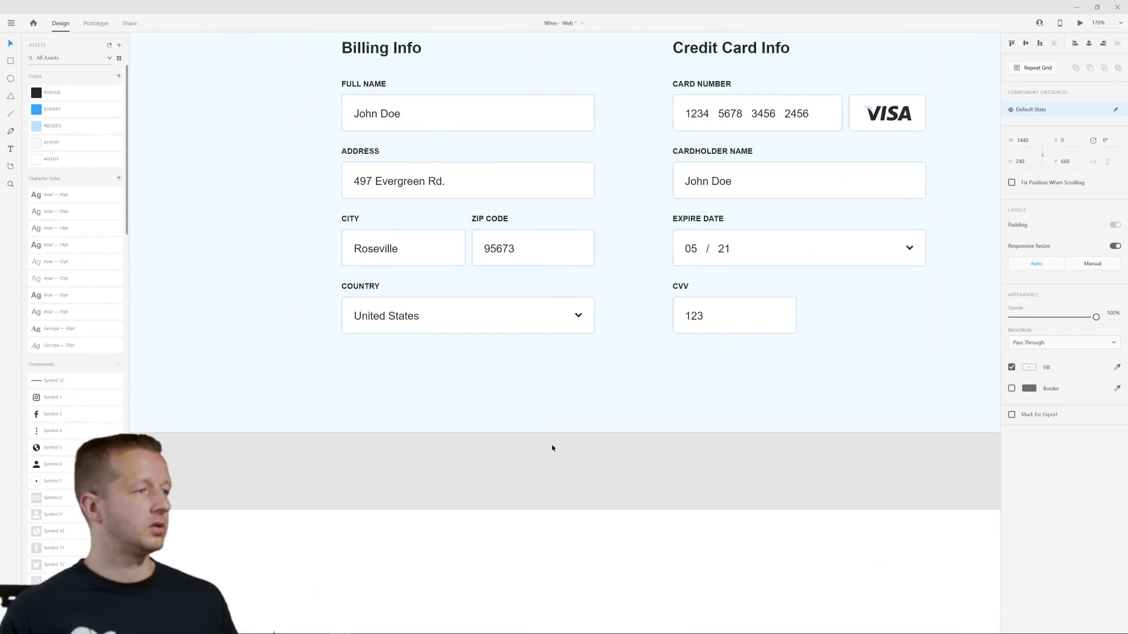
scroll(551, 427, down, 10)
click(500, 376)
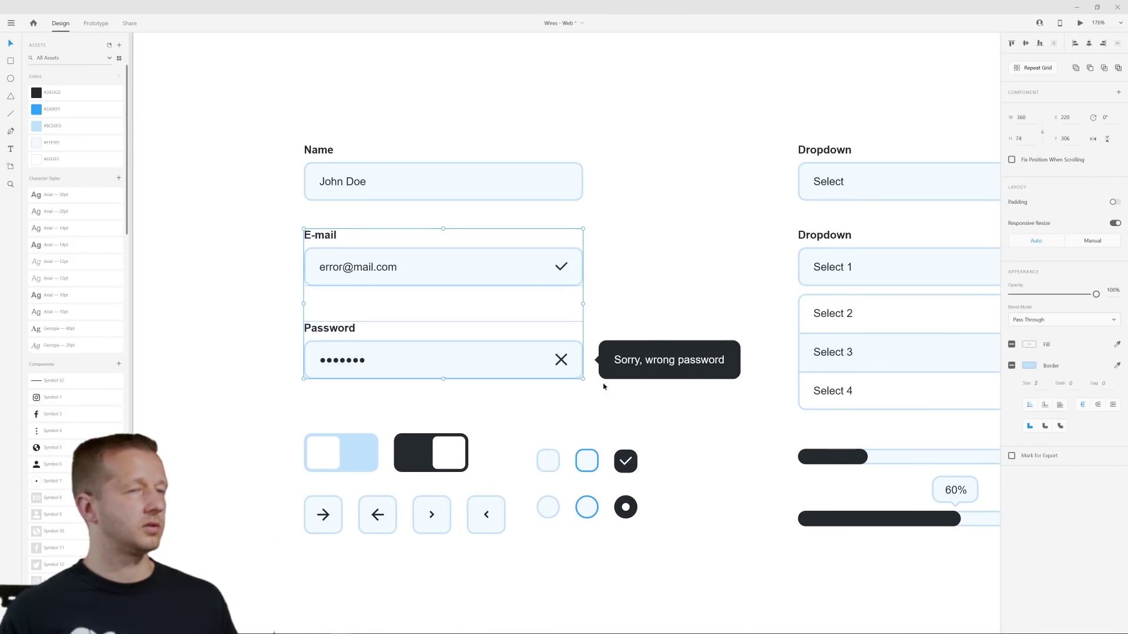
- Return to the Untitled-1 document and paste the E-mail and Password fields near the upper-left of the Web 1920 – 2 artboard, below its nav bar
drag(1033, 7, 1126, 184)
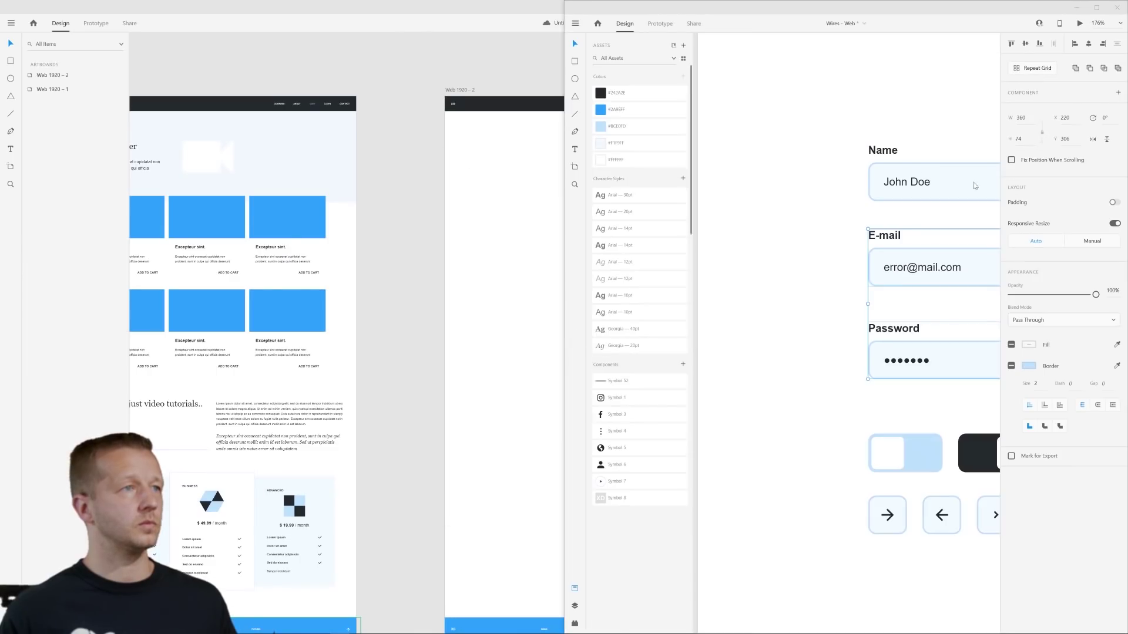
click(400, 149)
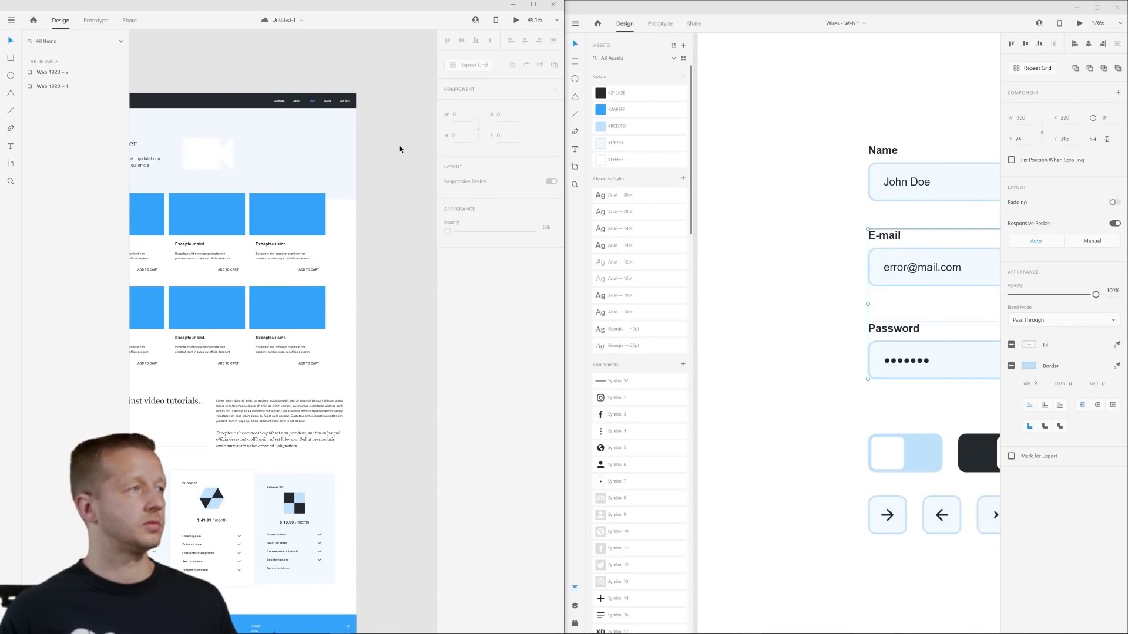
drag(610, 11, 856, 119)
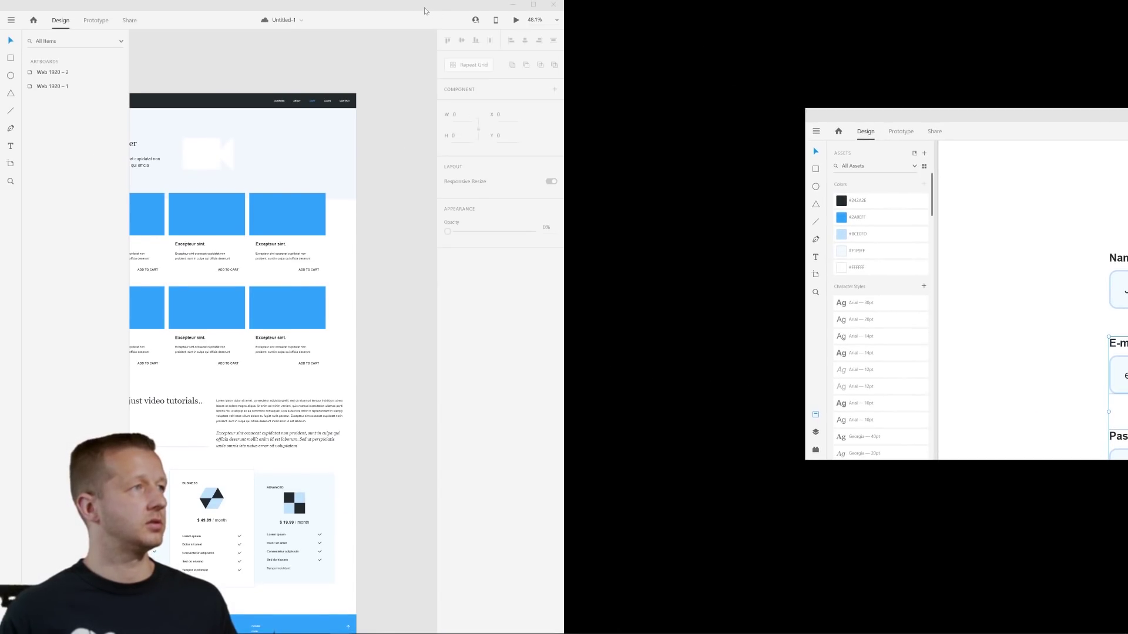
double_click(425, 11)
key(ctrl+v)
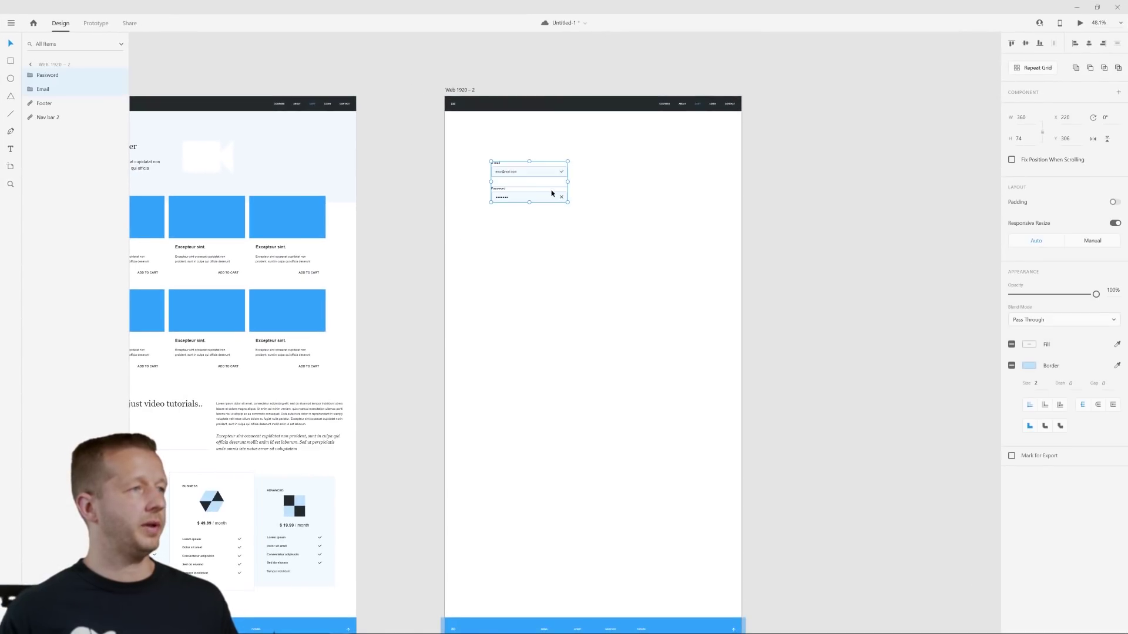
drag(528, 172, 505, 162)
click(544, 131)
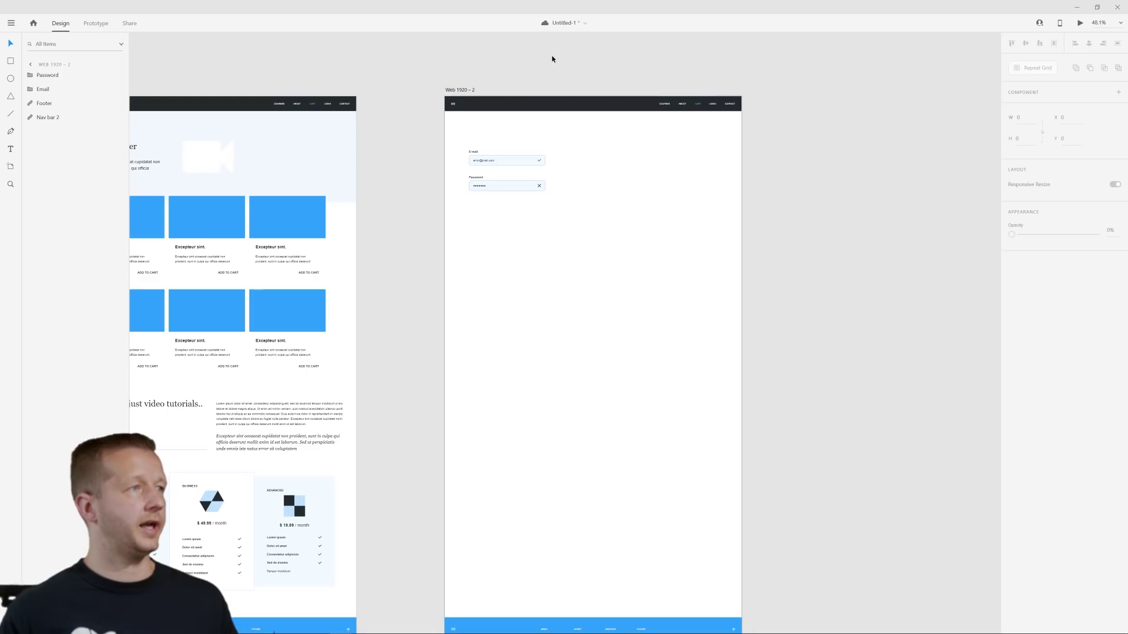
- Copy the Hero Header title text from the course page and paste it into the Web 1920 – 2 artboard
scroll(672, 63, left, 4)
scroll(672, 63, up, 1)
click(265, 191)
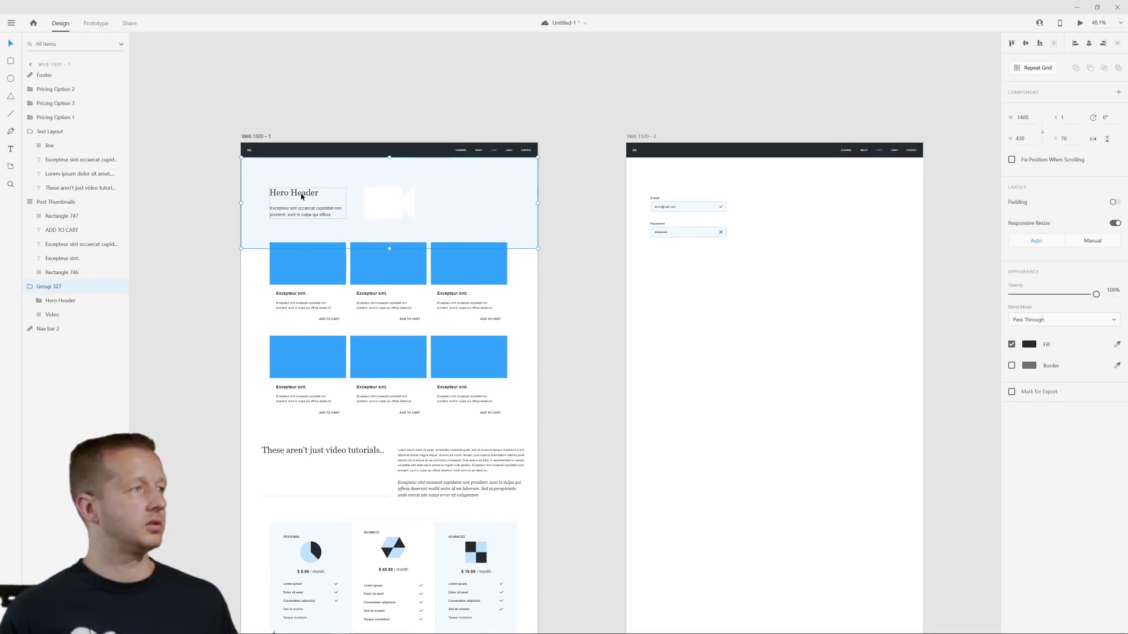
double_click(295, 195)
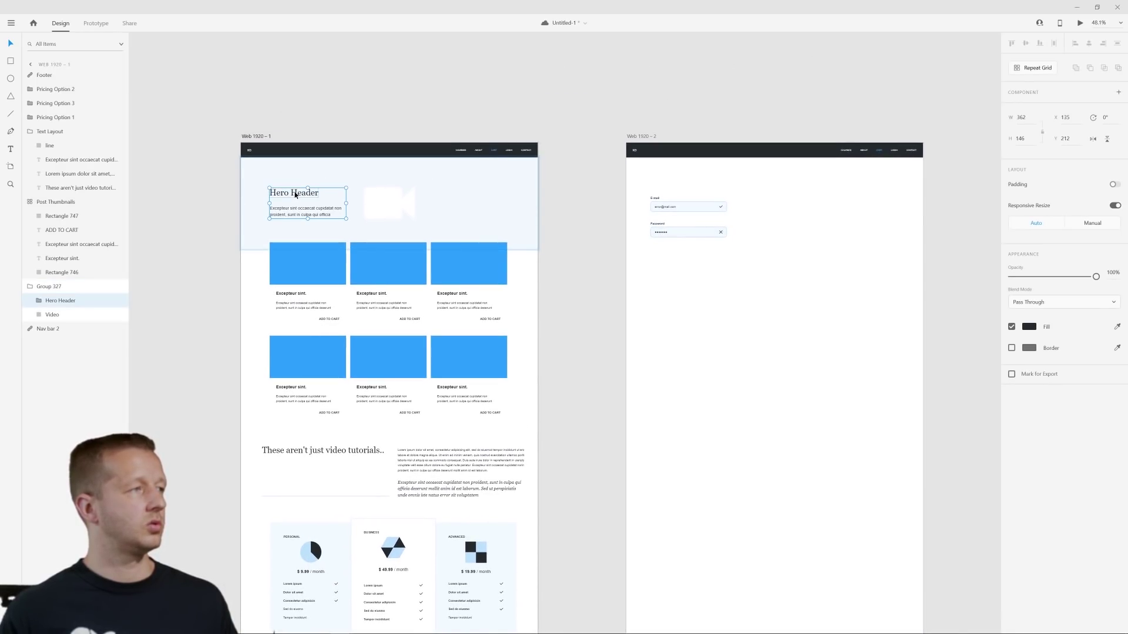
double_click(295, 194)
key(ctrl+c)
click(663, 182)
click(639, 136)
key(ctrl+v)
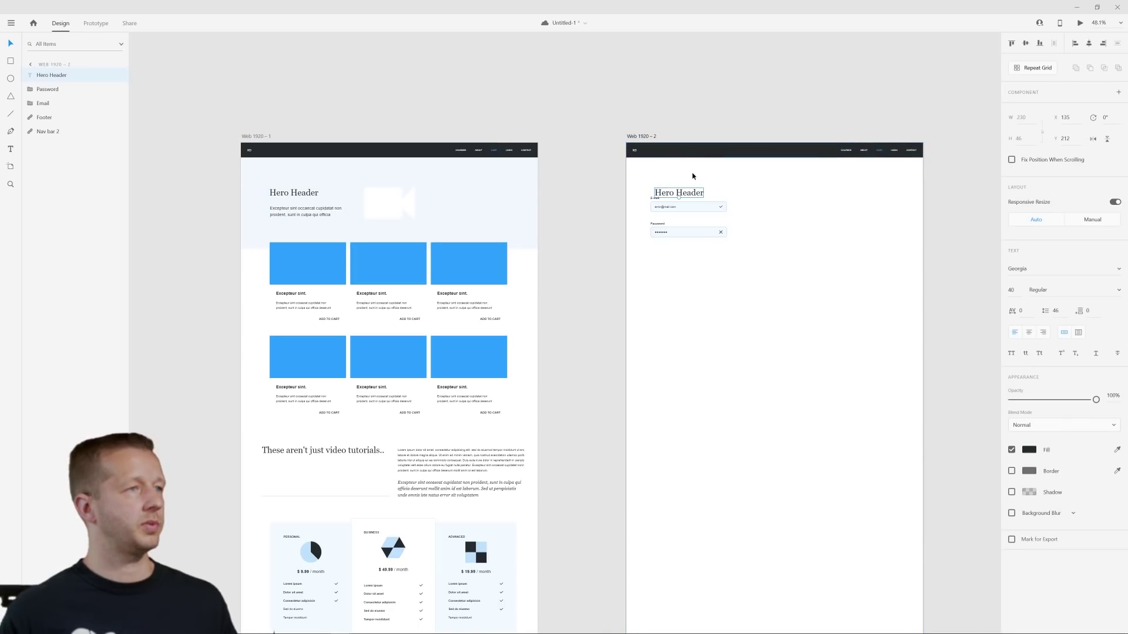
- Align the E-mail and Password fields beneath the pasted heading and change the heading text to Login
drag(642, 201, 747, 264)
drag(698, 208, 702, 218)
click(687, 203)
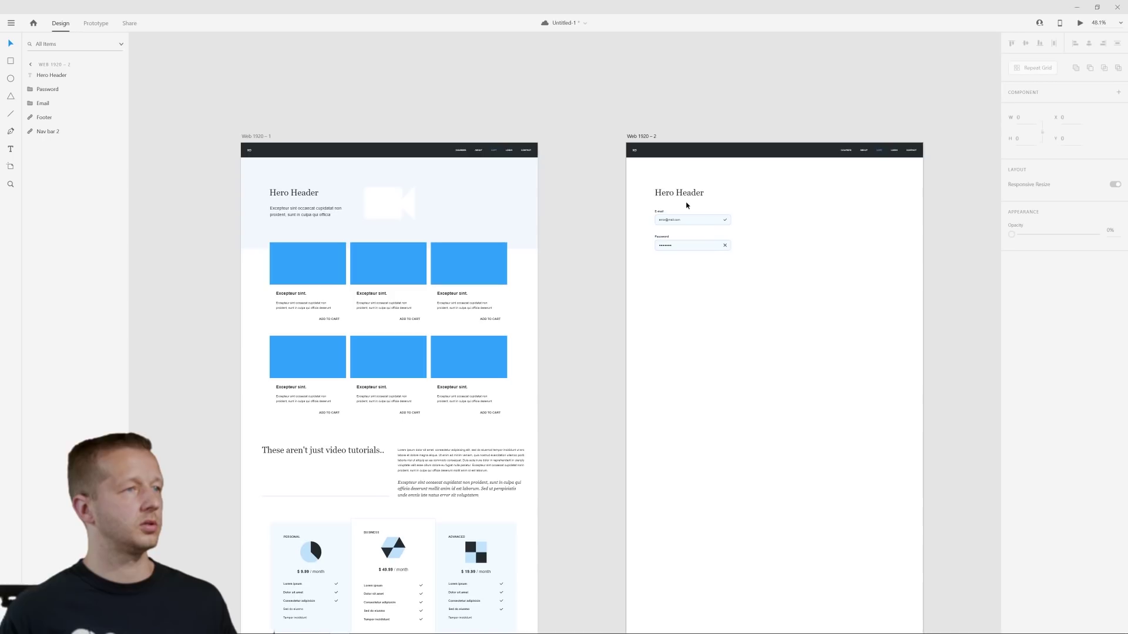
double_click(687, 196)
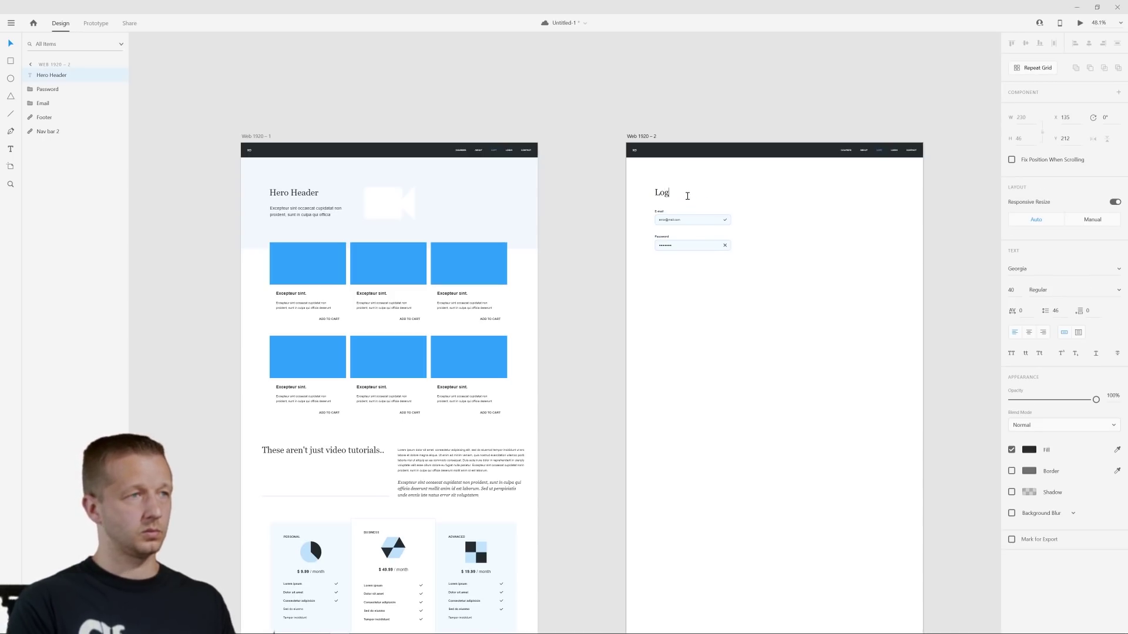
click(767, 215)
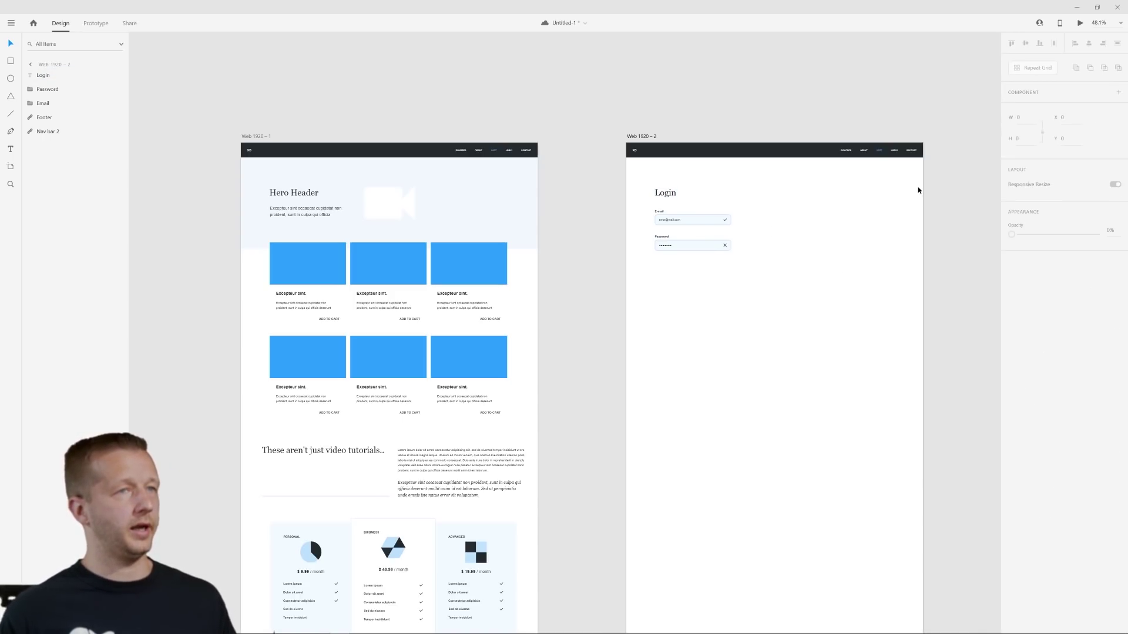
- Switch to the Wires - Web kit and copy the dark NORMAL button from the UI Elements - Buttons artboard
mouse_move(274, 632)
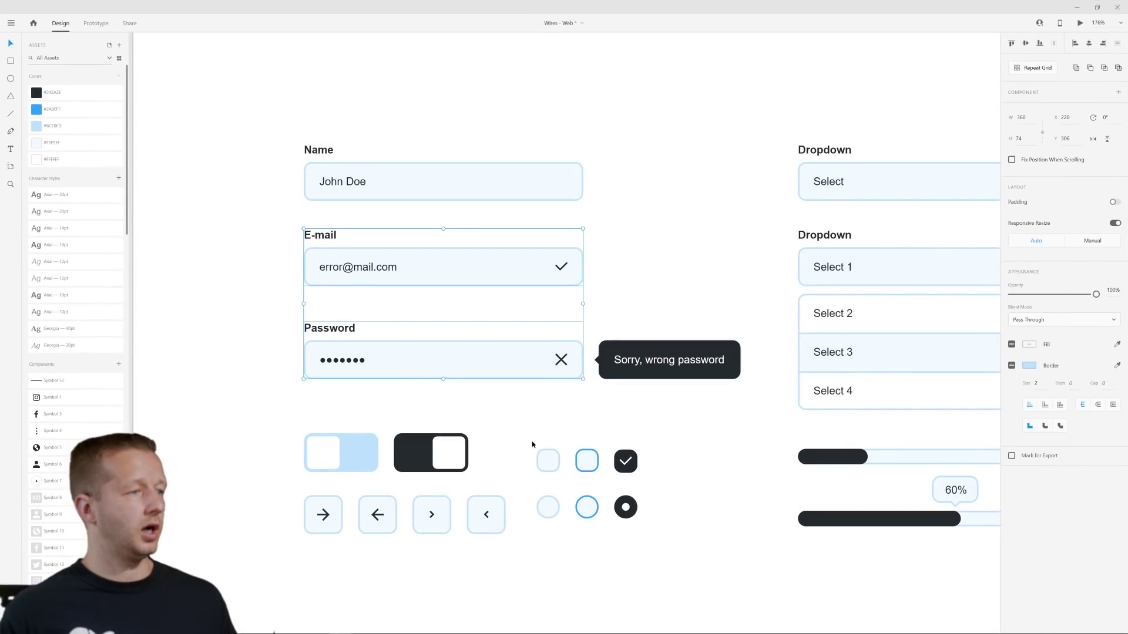
scroll(680, 506, down, 5)
scroll(743, 473, down, 8)
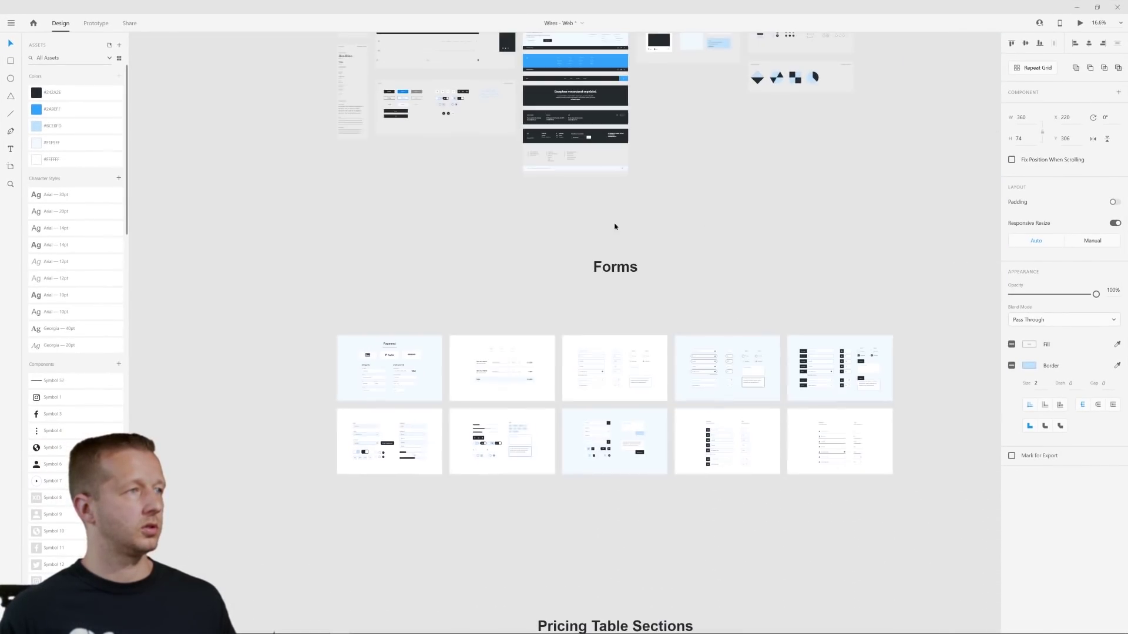
scroll(646, 317, up, 5)
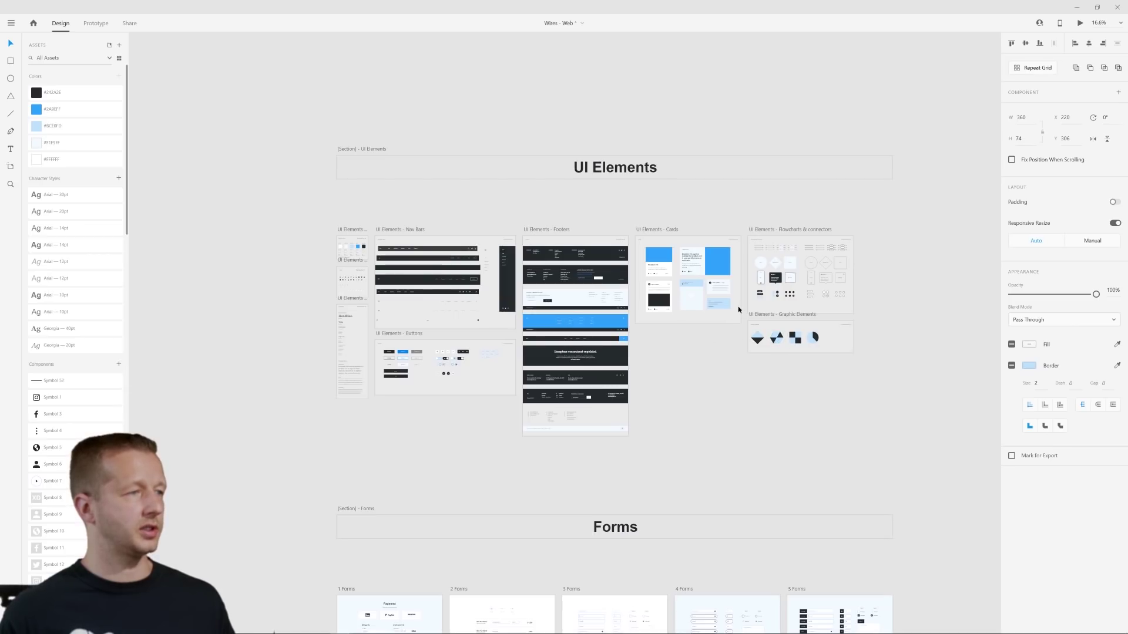
scroll(389, 352, up, 10)
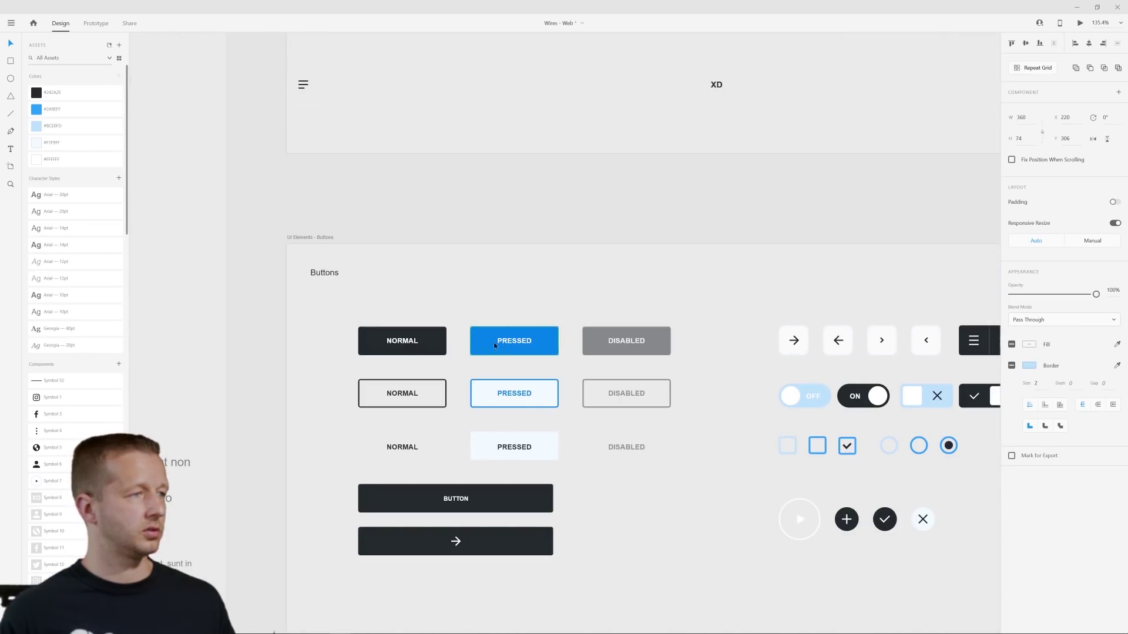
click(420, 348)
click(1077, 7)
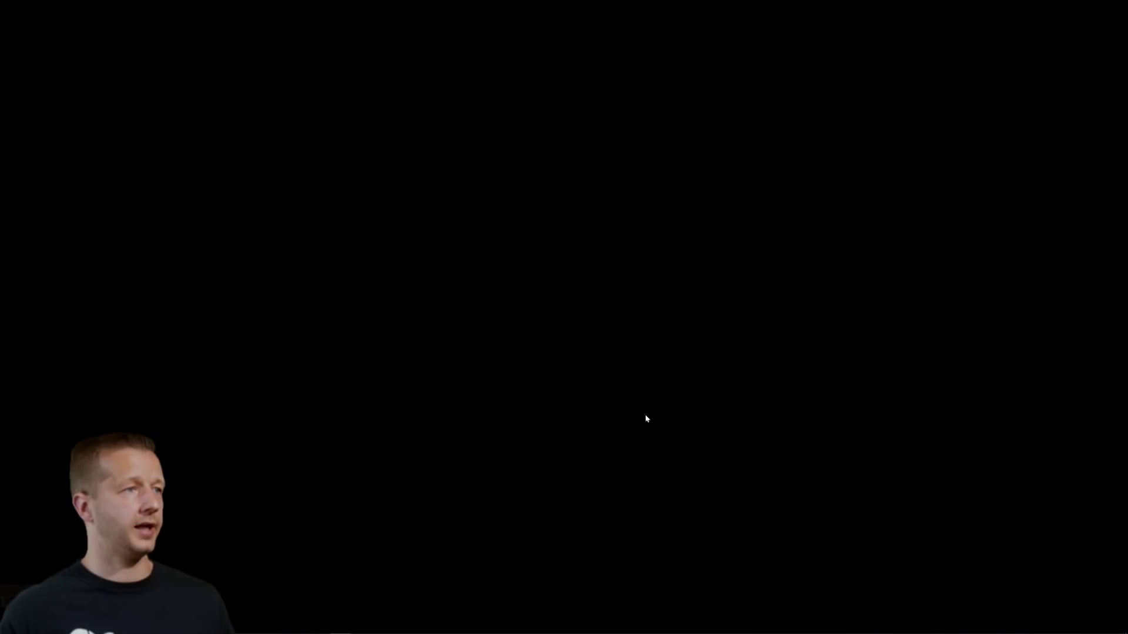
- Return to the Untitled-1 document and paste the dark button below the Password field, in line with the fields' left edge
click(332, 584)
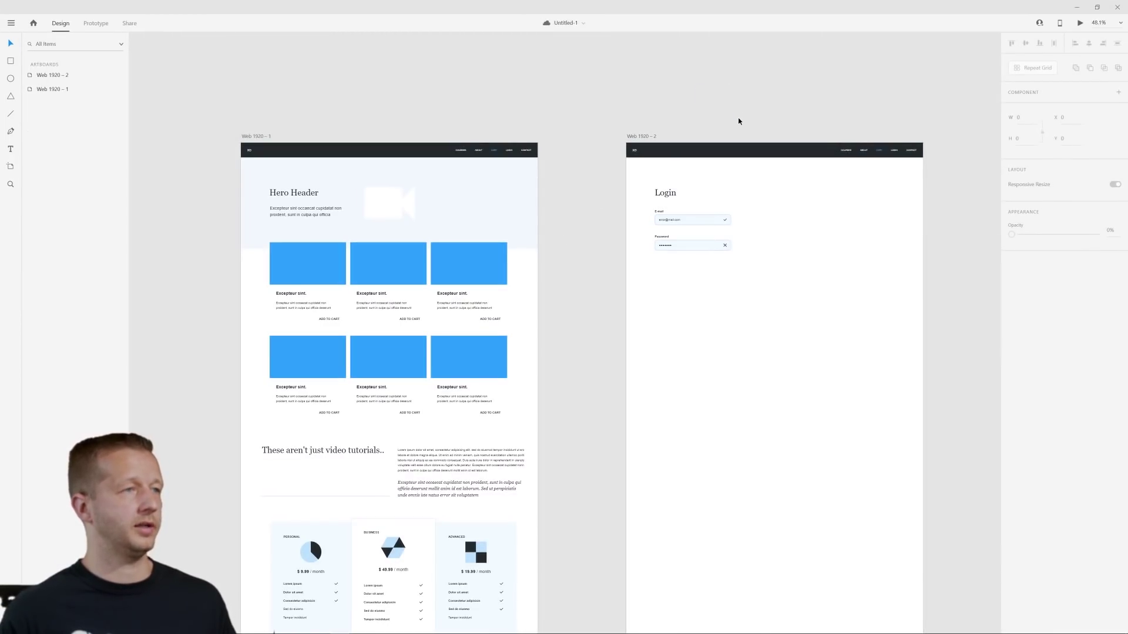
key(ctrl+v)
drag(572, 335, 688, 270)
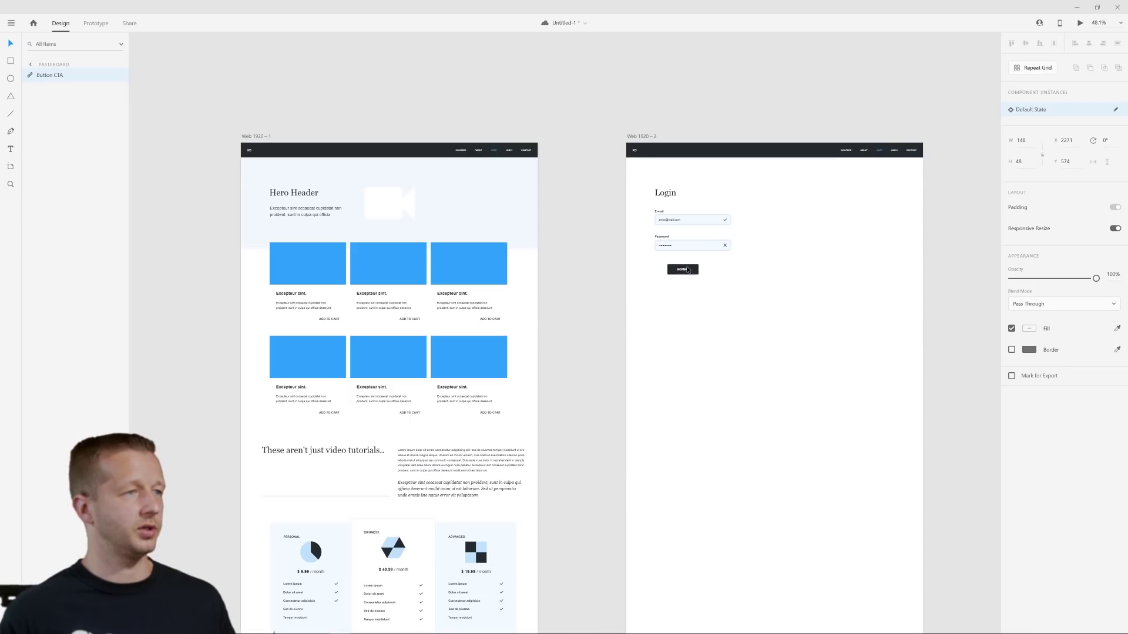
click(760, 252)
- Review the login form's heading, fields and button within the new page layout
scroll(771, 238, up, 5)
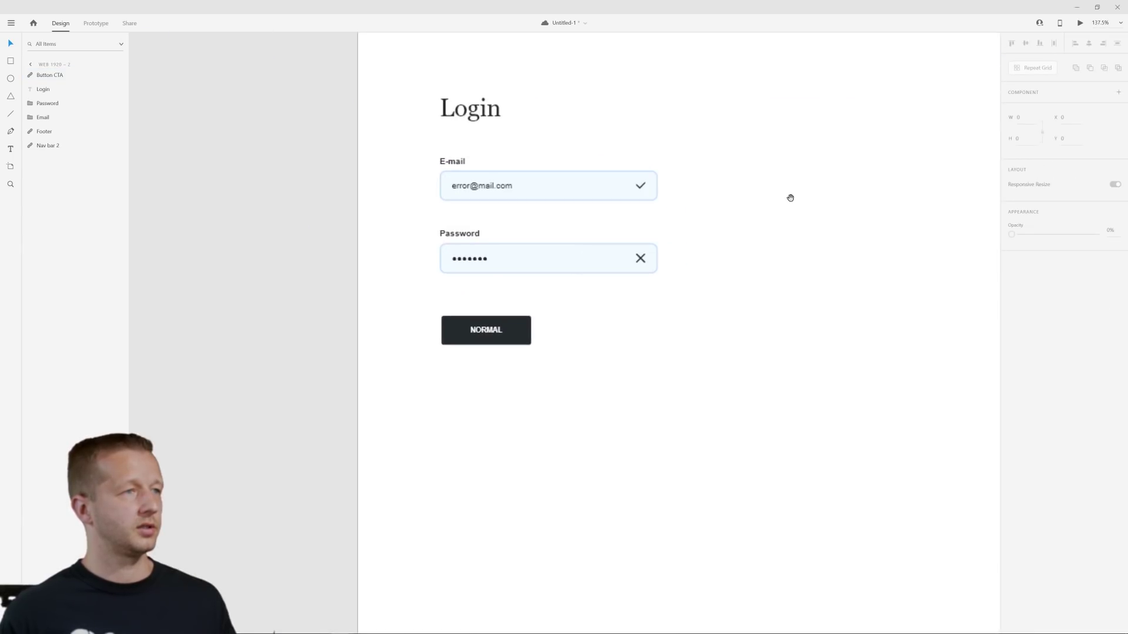
drag(730, 212, 605, 312)
click(373, 437)
click(708, 302)
scroll(752, 311, down, 4)
drag(752, 311, 546, 307)
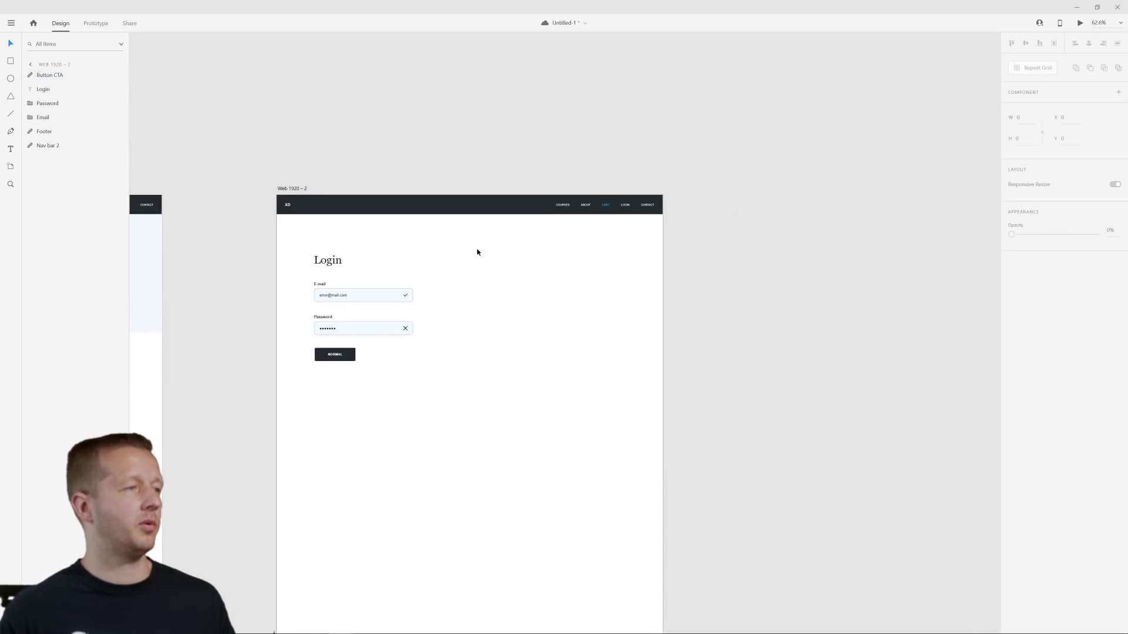
drag(457, 377, 641, 370)
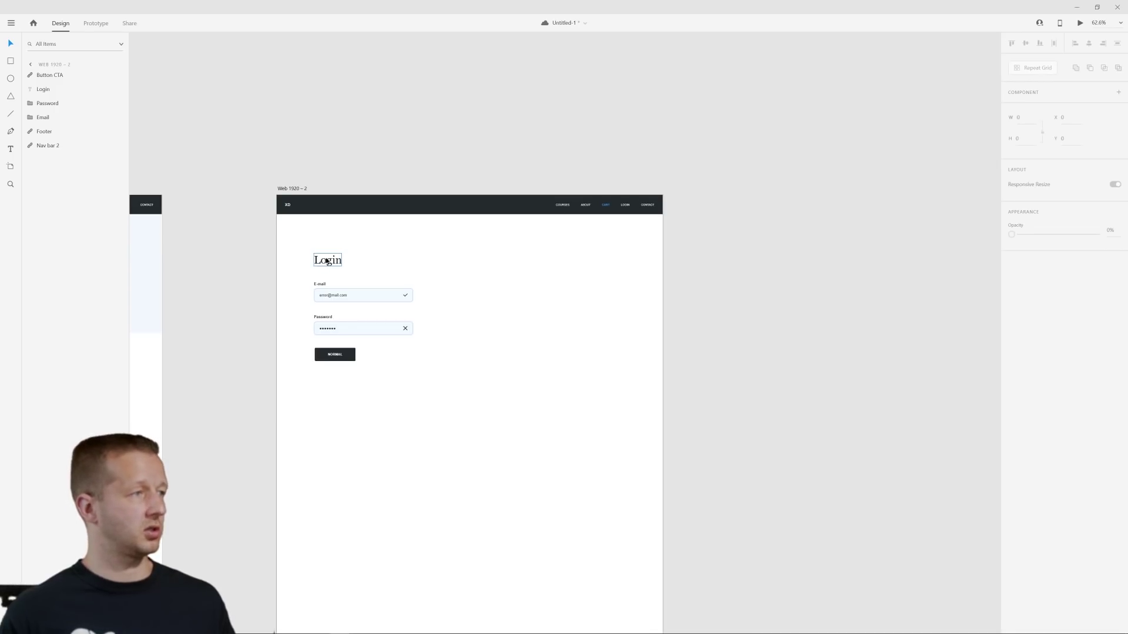
- Switch to the Wires - Web kit document
drag(291, 245, 436, 376)
click(844, 82)
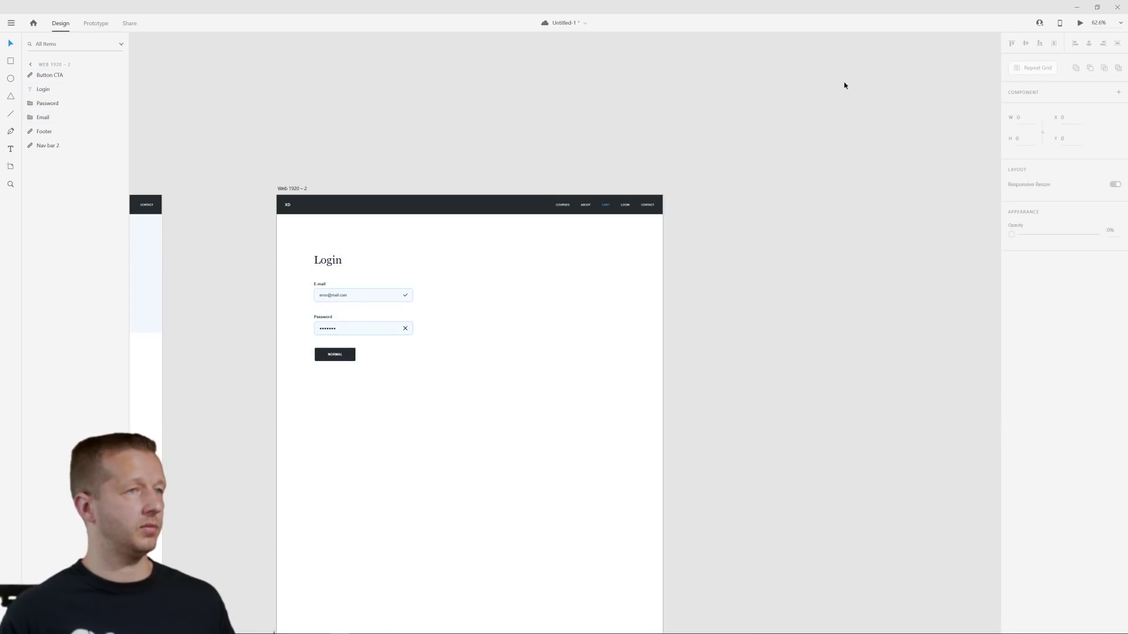
click(1077, 7)
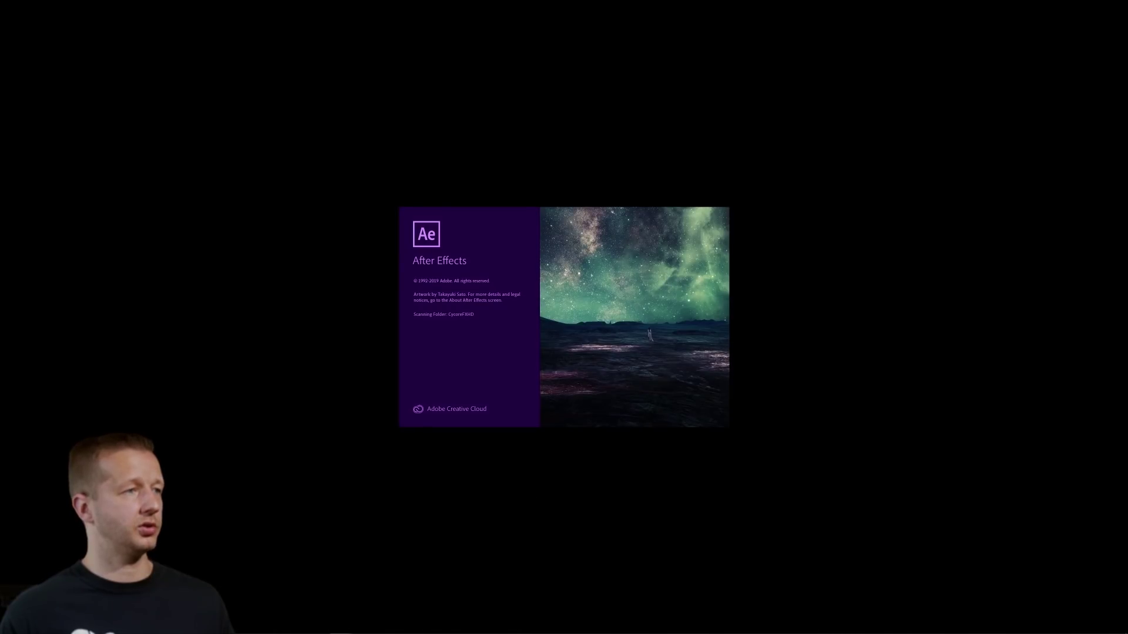
mouse_move(428, 628)
mouse_move(340, 625)
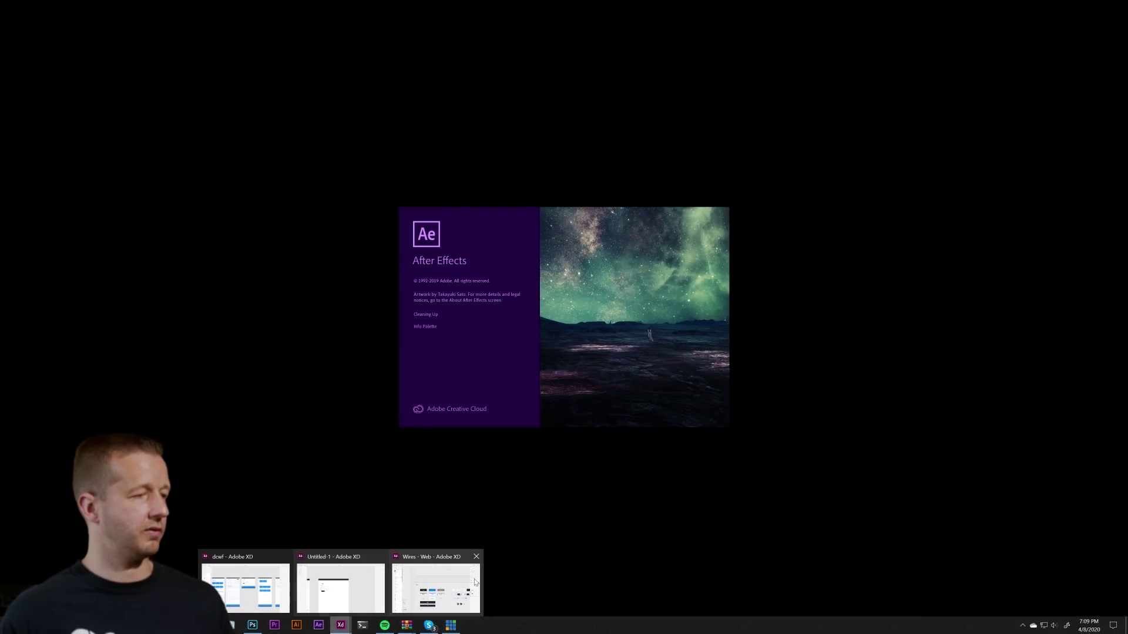
click(475, 582)
- Copy the text layout with heading, paragraph and webpage link from the 4 Content artboard in Content Sections
click(791, 223)
scroll(791, 224, down, 5)
drag(842, 190, 335, 379)
scroll(463, 328, down, 5)
drag(878, 194, 415, 159)
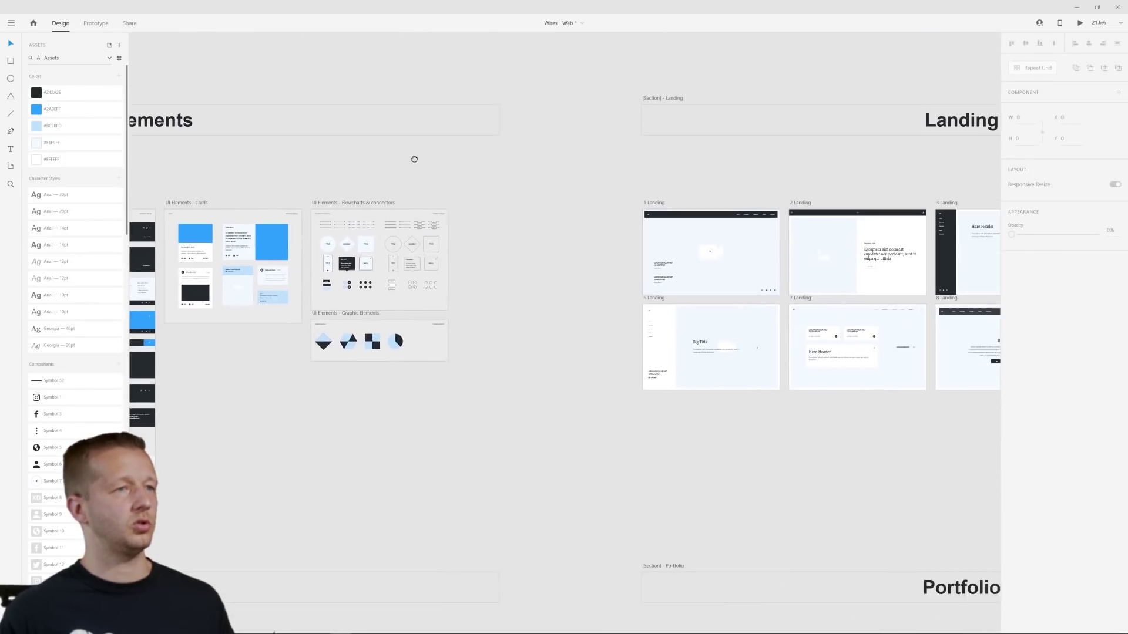
scroll(415, 159, right, 15)
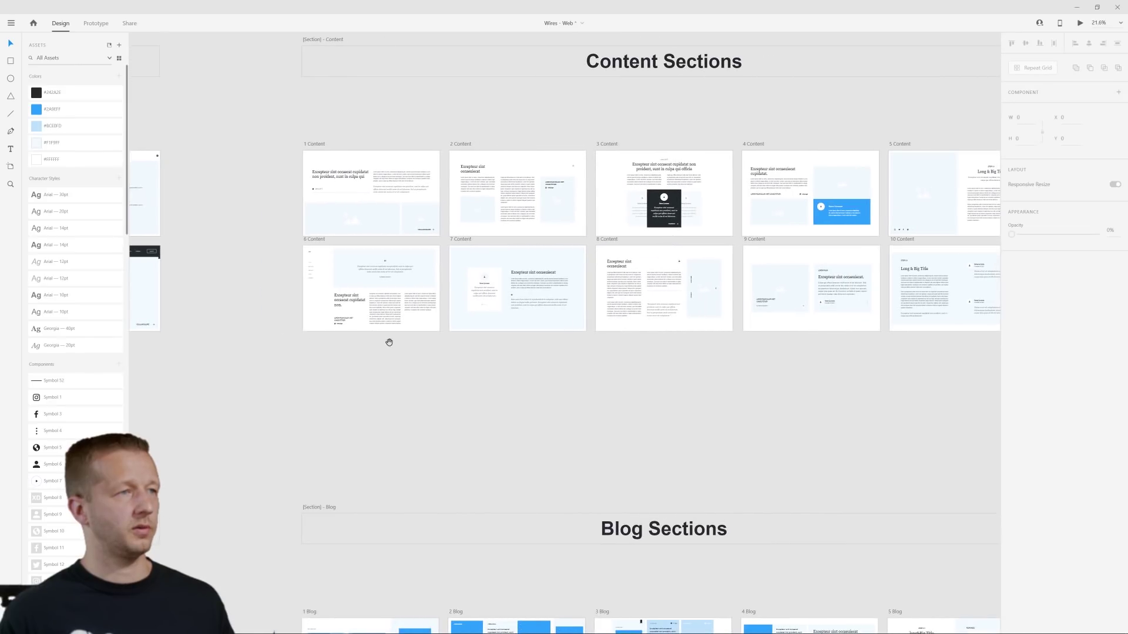
scroll(632, 378, left, 3)
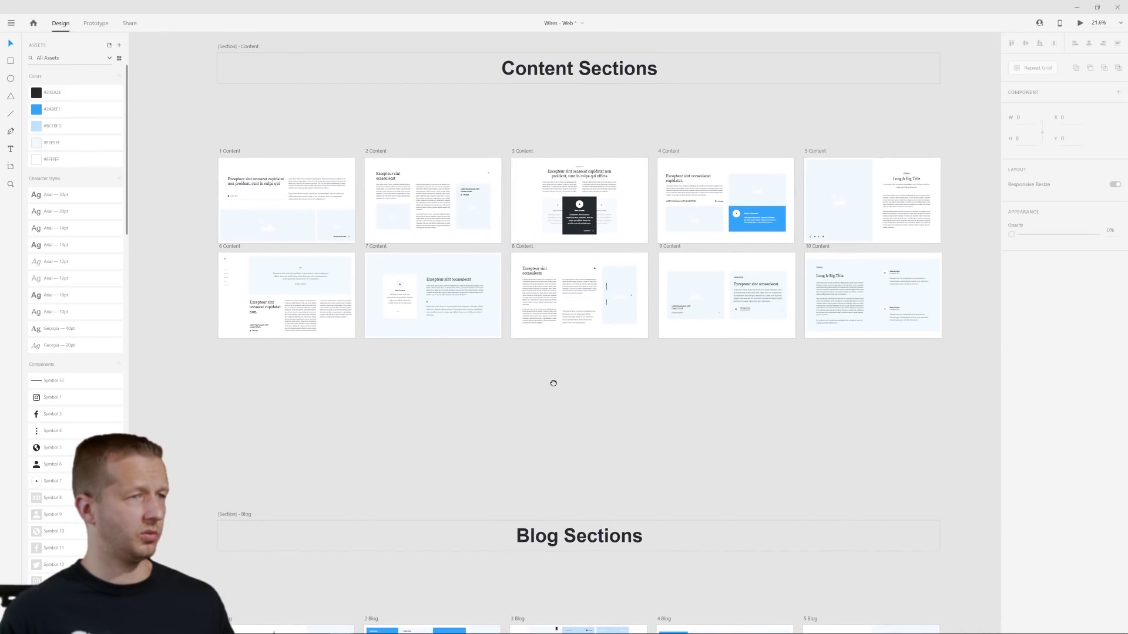
drag(549, 384, 506, 392)
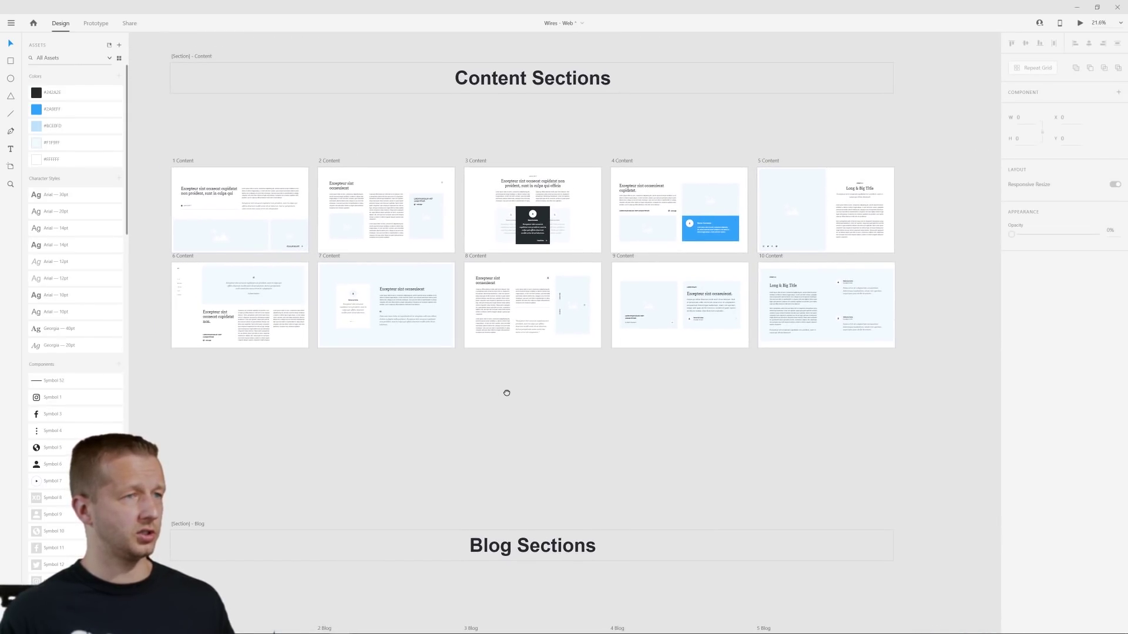
scroll(669, 194, up, 5)
click(521, 190)
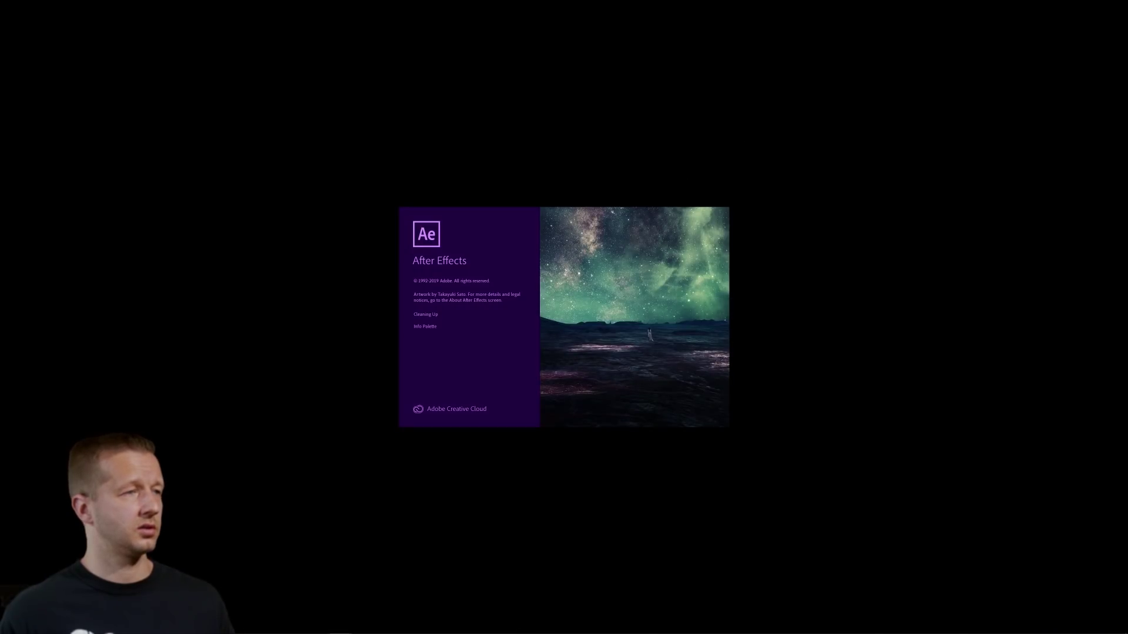
- Return to the Untitled-1 document and paste the text layout beside the login form on Web 1920 – 2
mouse_move(447, 630)
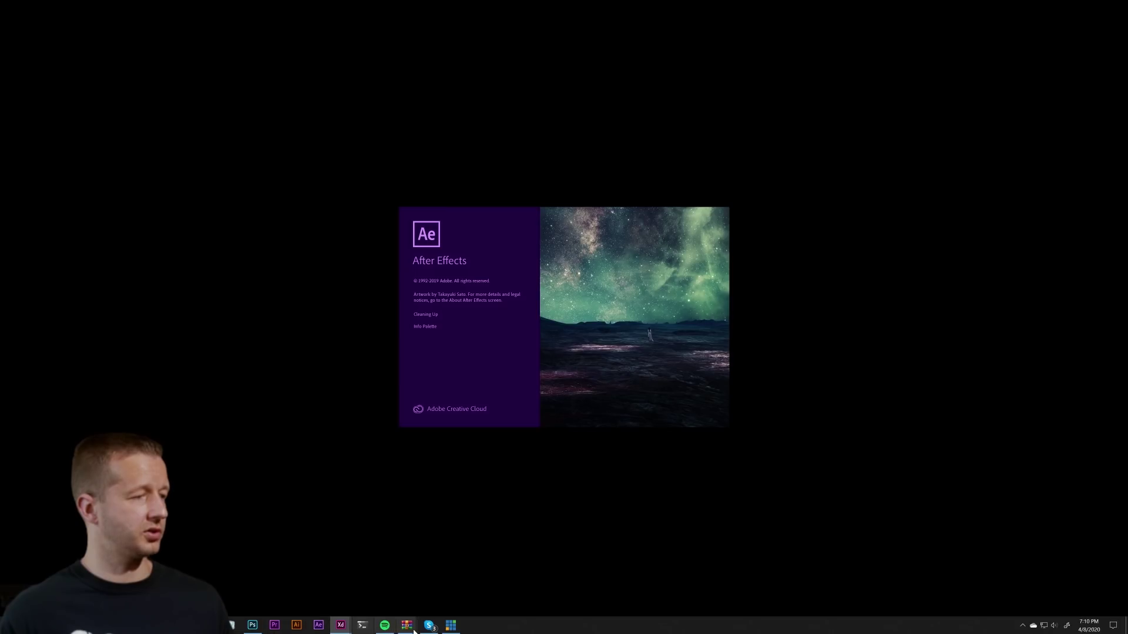
mouse_move(342, 629)
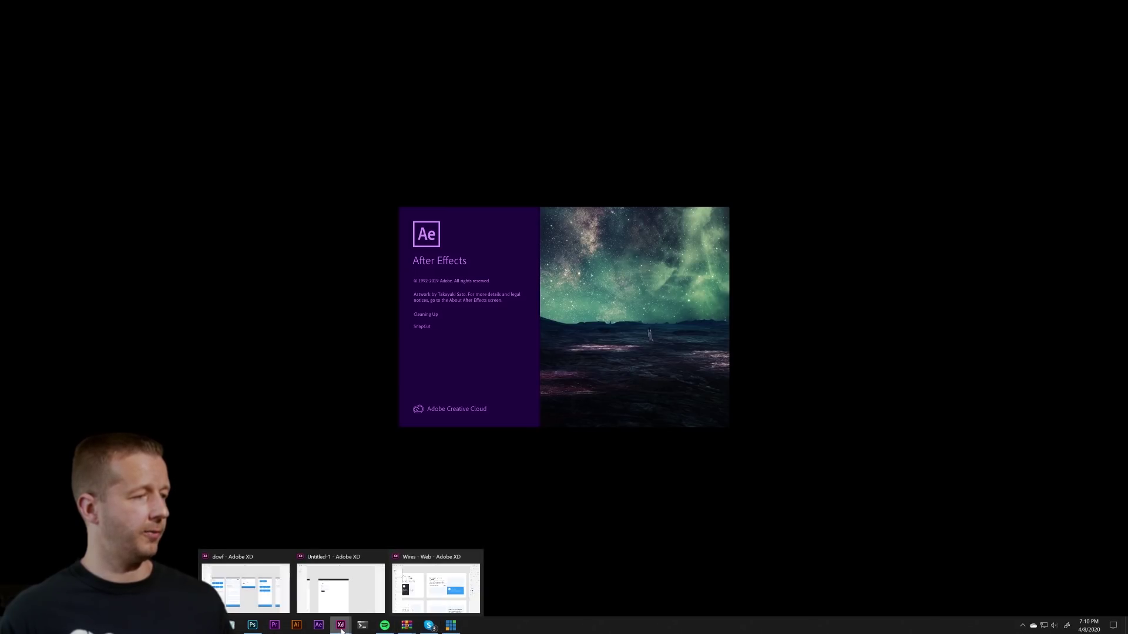
click(362, 584)
key(ctrl+v)
drag(422, 277, 574, 300)
click(680, 284)
- Raise the pasted text layout so that its heading lines up with the Login heading
click(486, 262)
double_click(492, 276)
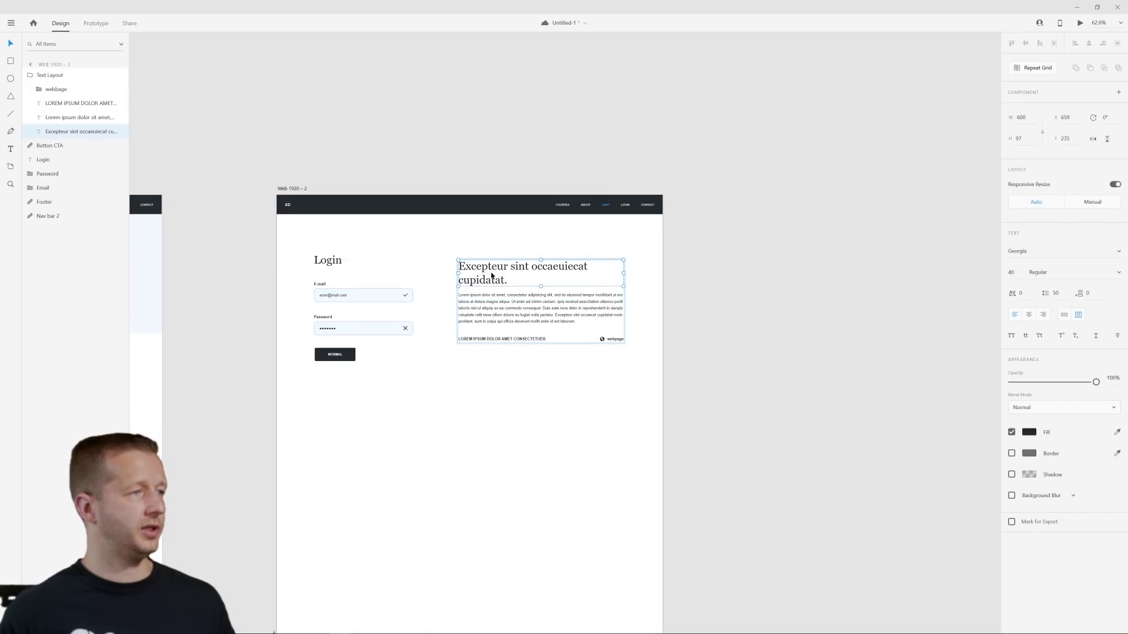
click(767, 270)
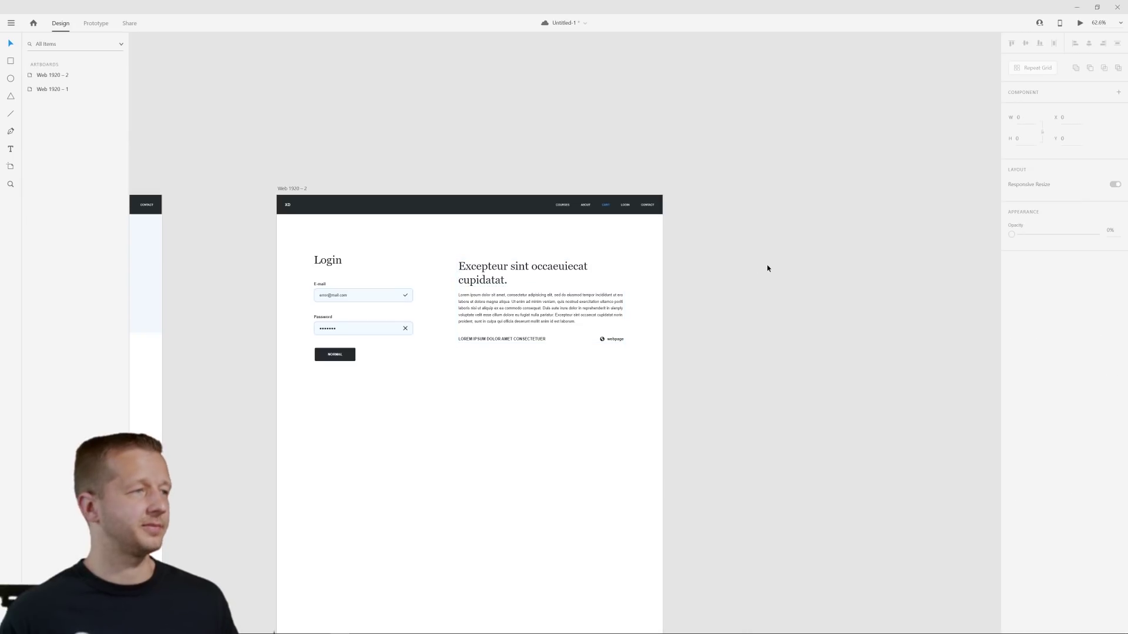
drag(498, 270, 498, 264)
key(Escape)
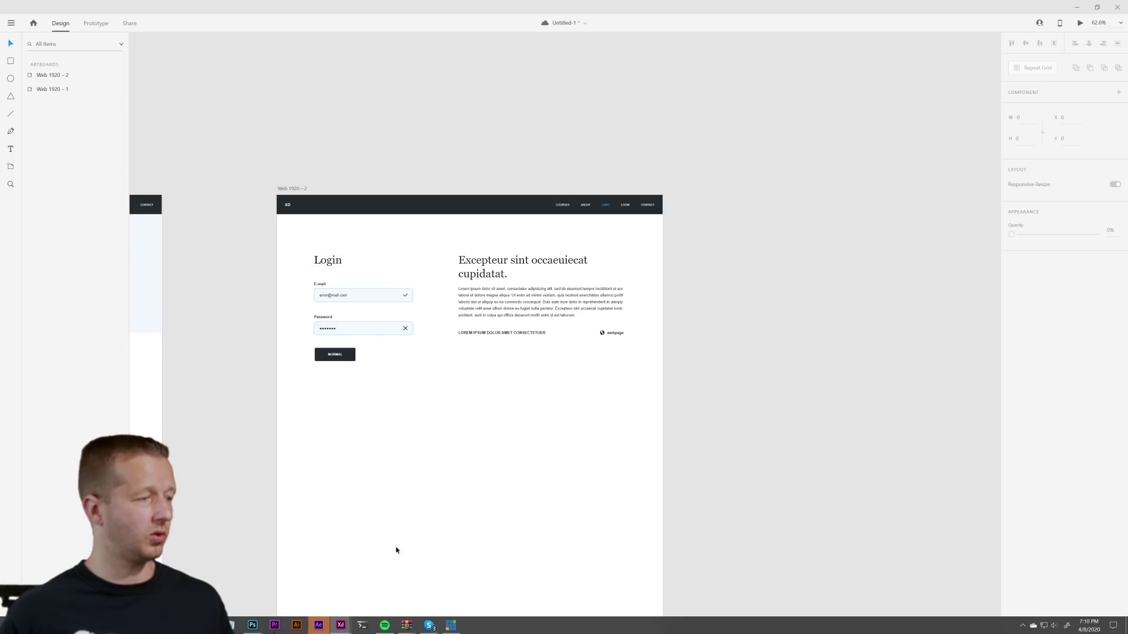
- Switch to After Effects, dismiss its Home window and quit the program
click(318, 625)
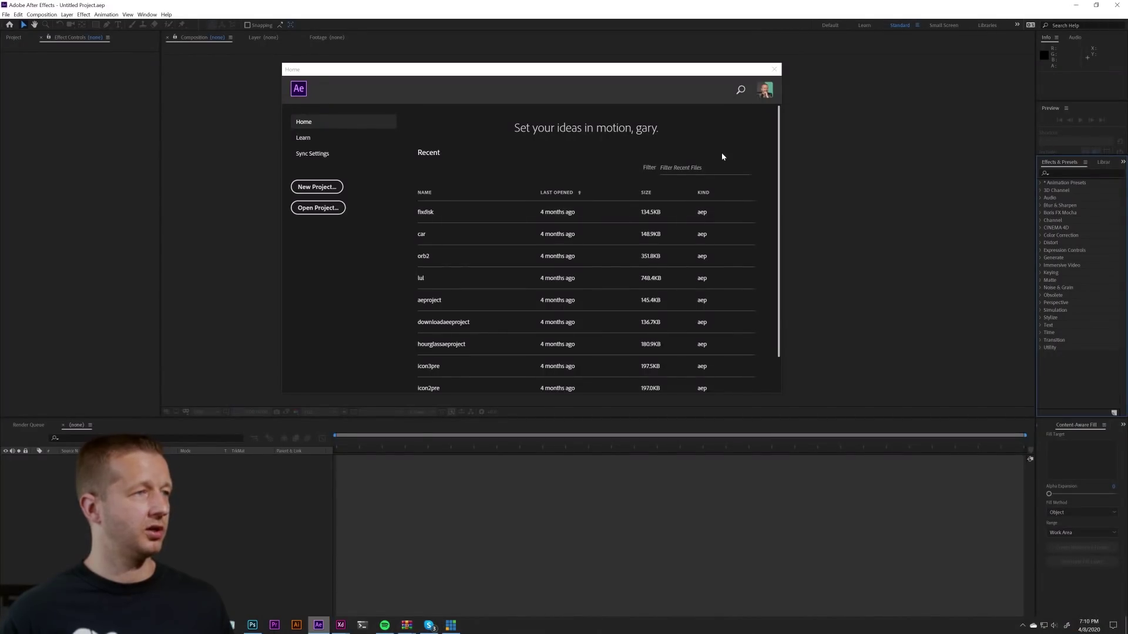
click(774, 69)
click(1116, 7)
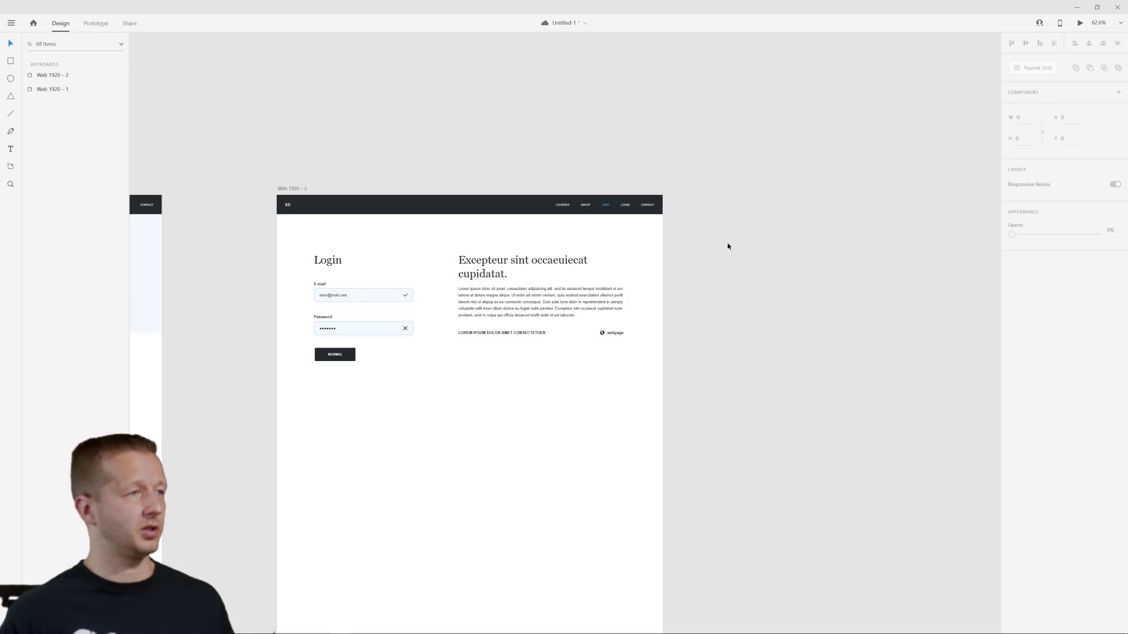
- Move the blue footer on Web 1920 – 2 up to just below the login form and text block
scroll(492, 340, down, 2)
scroll(492, 340, down, 1)
drag(521, 372, 794, 252)
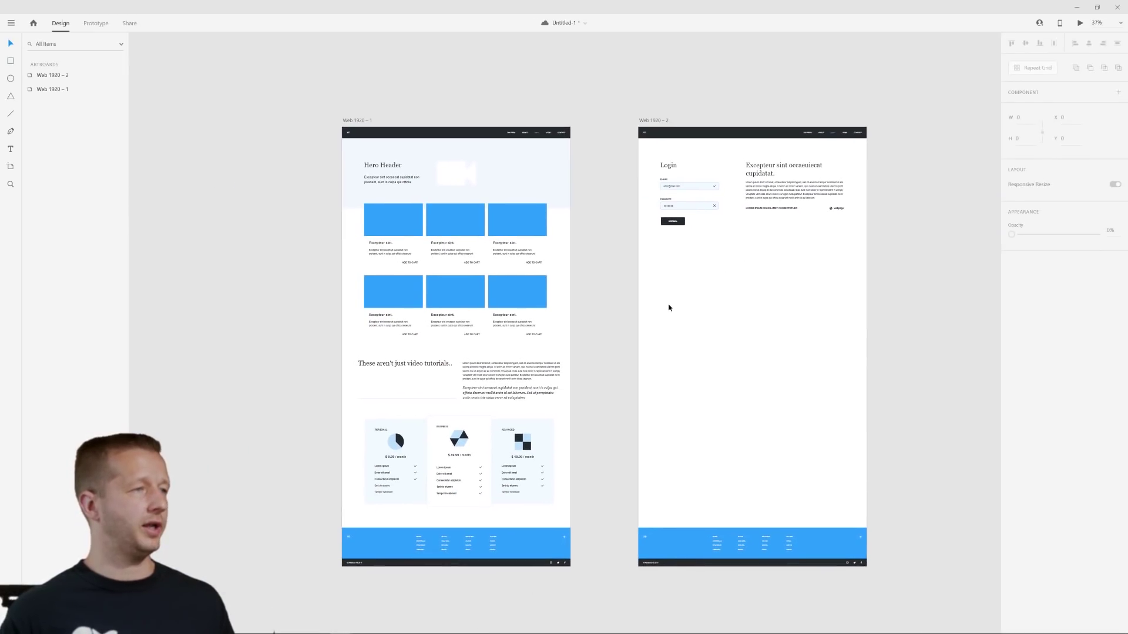
scroll(671, 307, down, 2)
drag(755, 304, 677, 315)
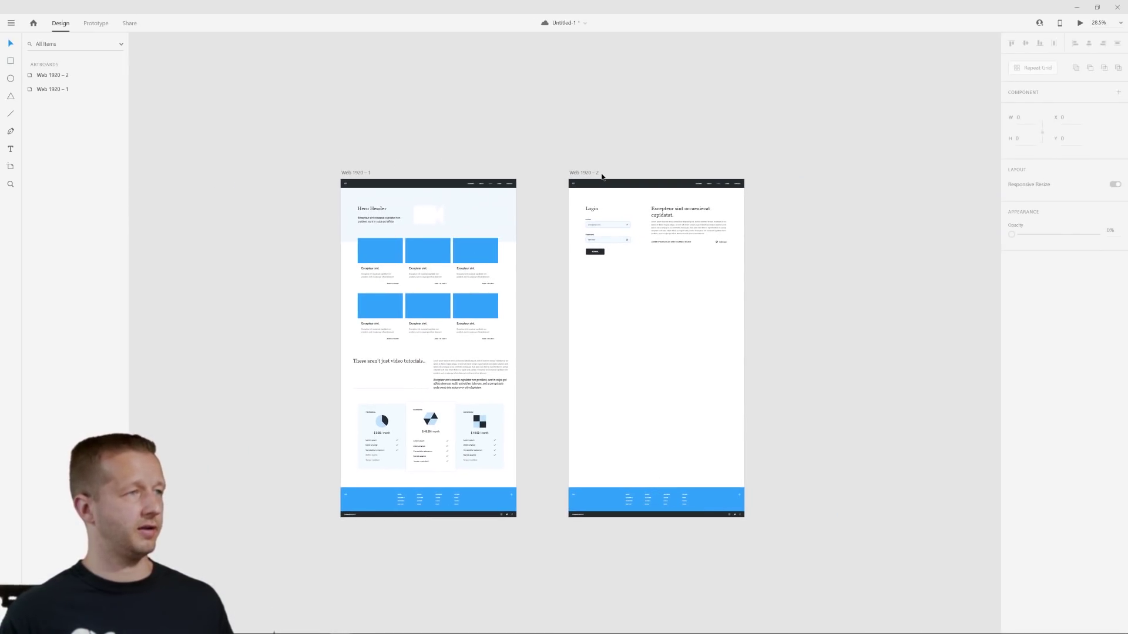
drag(554, 466, 704, 295)
- Shorten the Web 1920 – 2 artboard to about 1043 px high, ending just beneath the raised footer
click(559, 158)
click(586, 174)
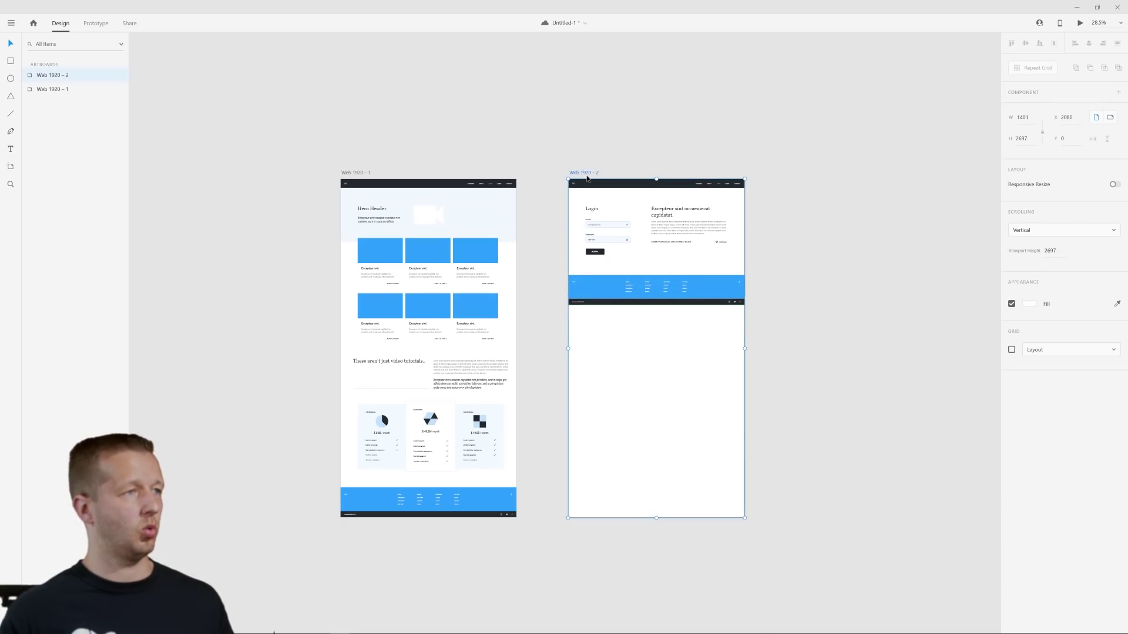
drag(657, 518, 672, 307)
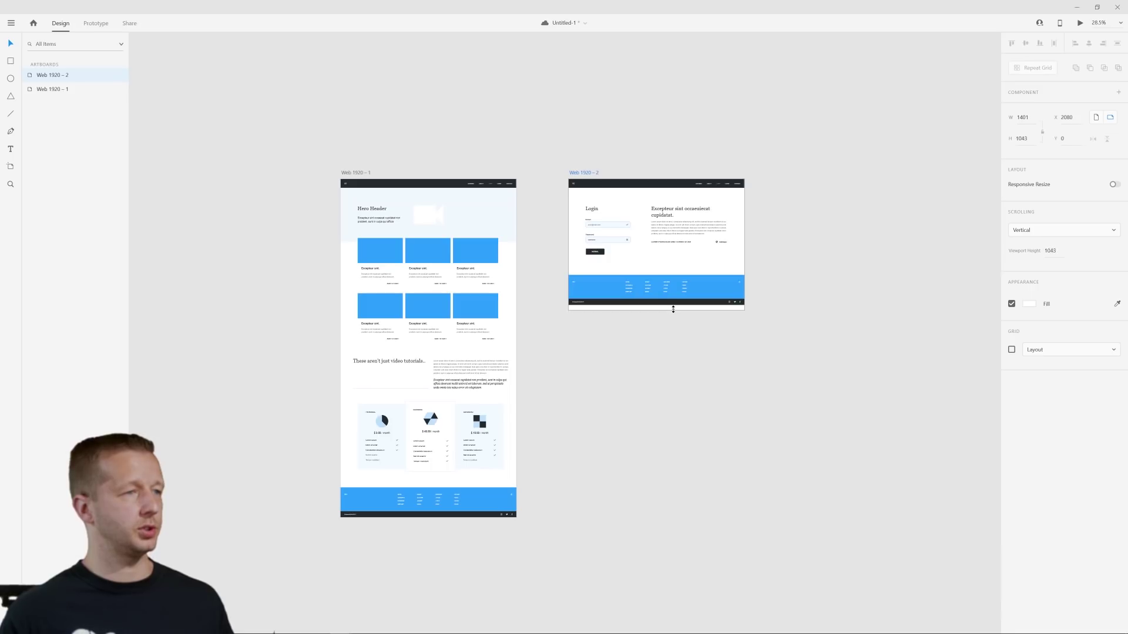